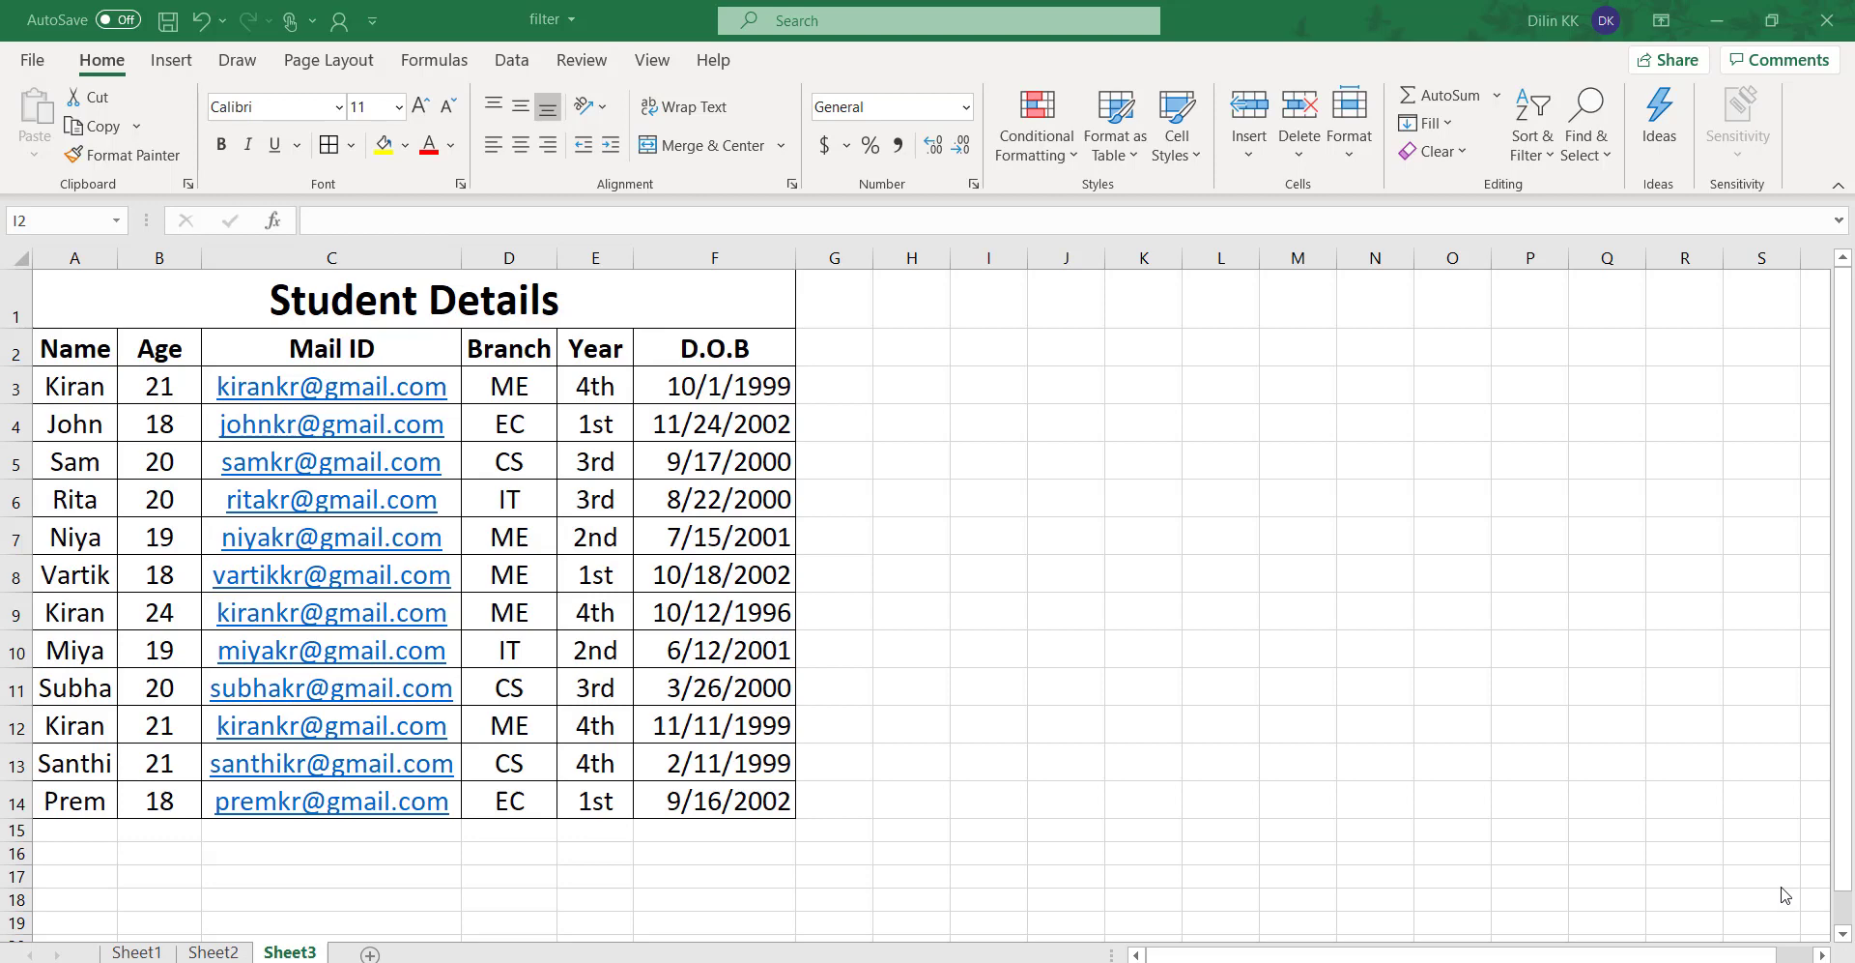
Turn on Filter from the Data tab so all six Student Details headers get dropdown arrows
{"action": "left_click", "coordinate": [988, 610]}
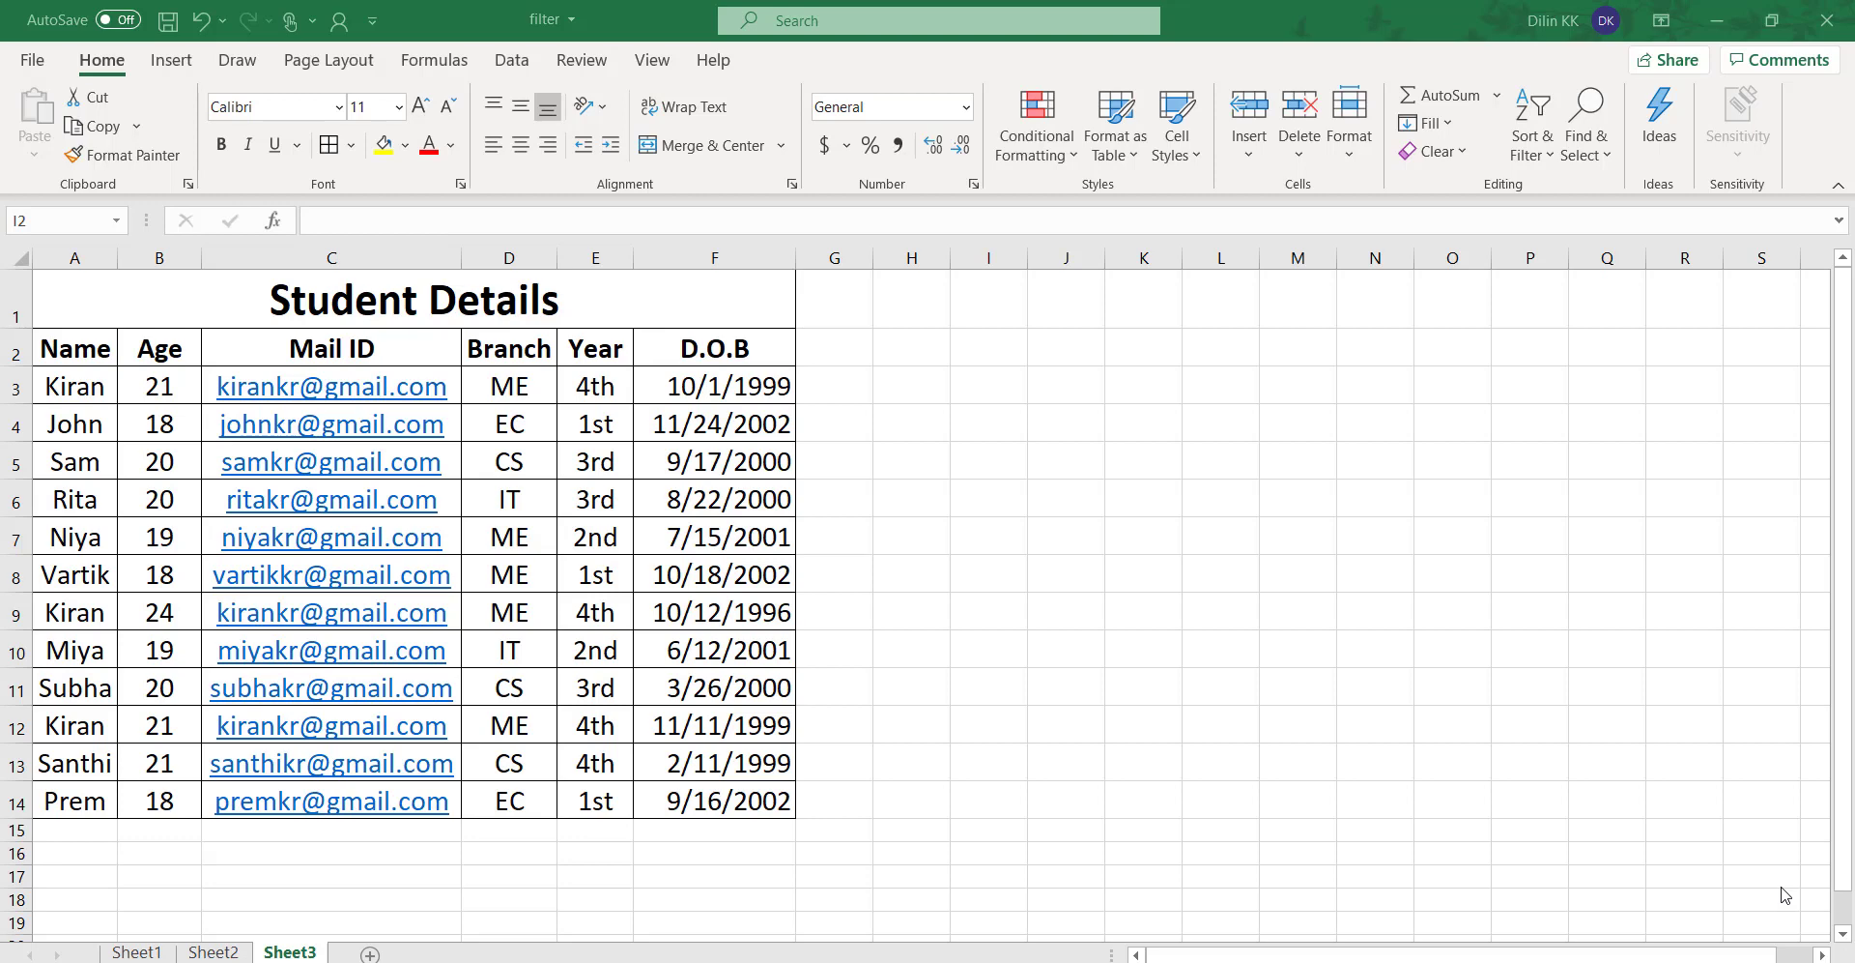
{"action": "left_click", "coordinate": [989, 610]}
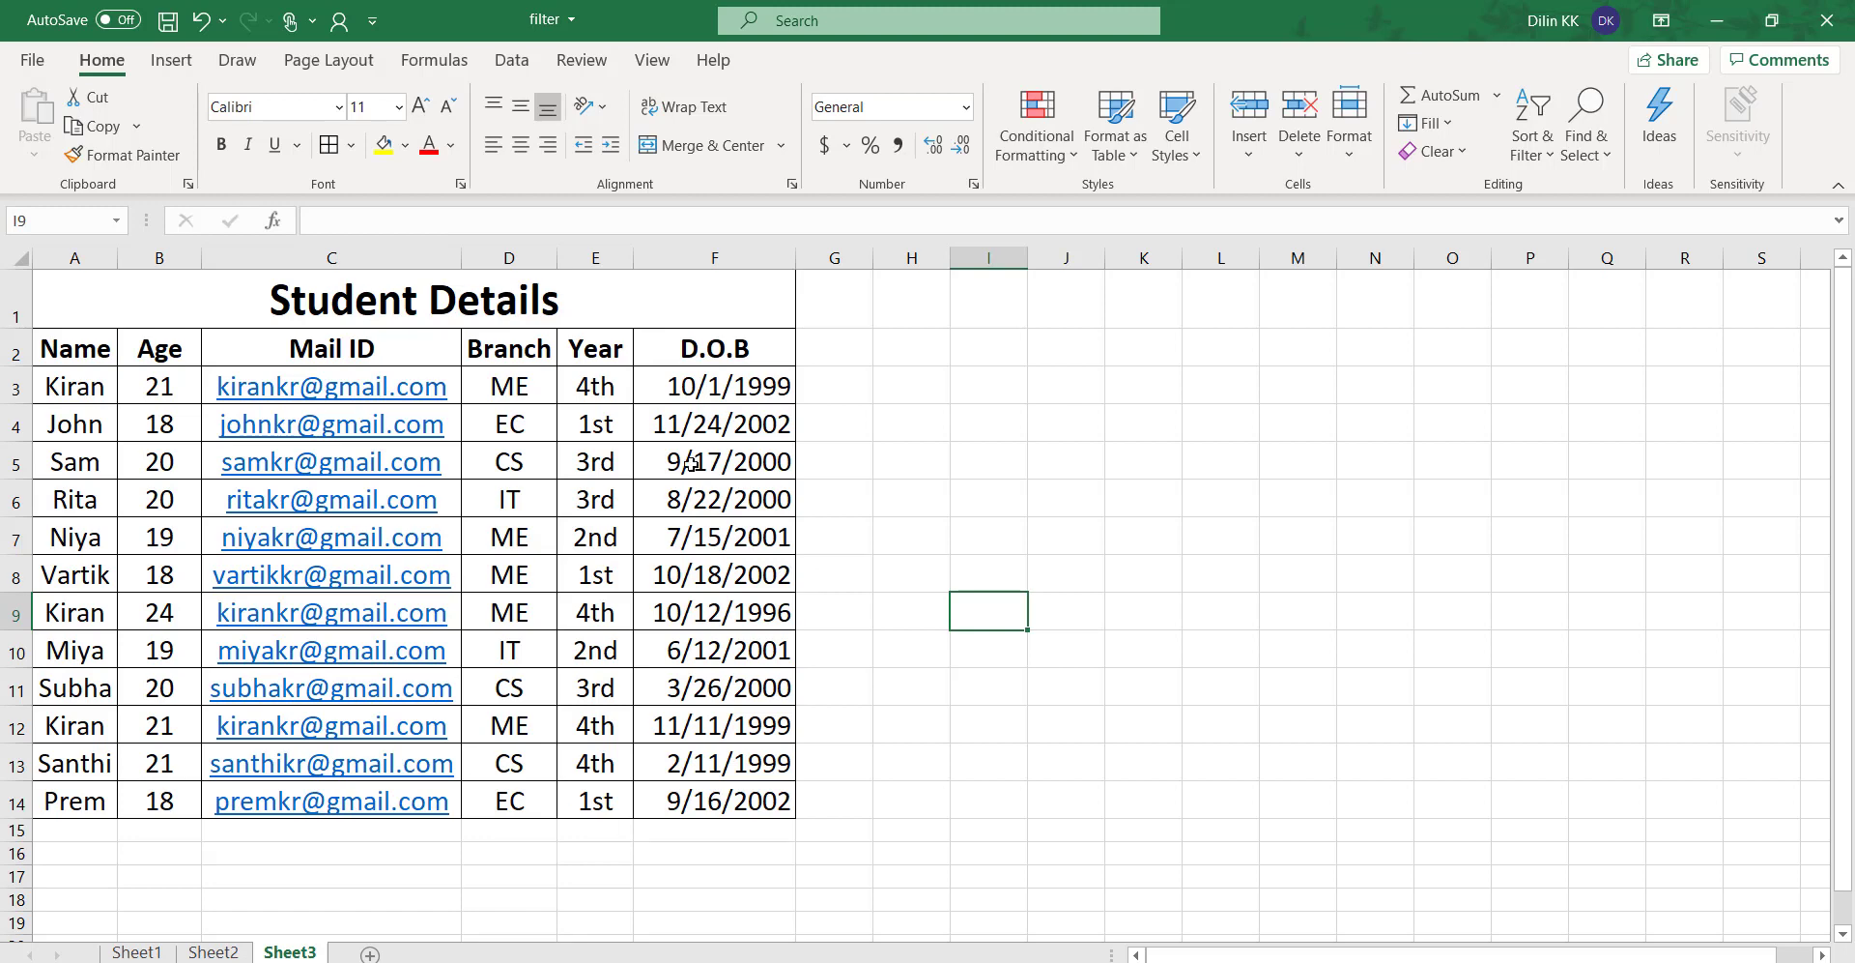
{"action": "left_click", "coordinate": [499, 537]}
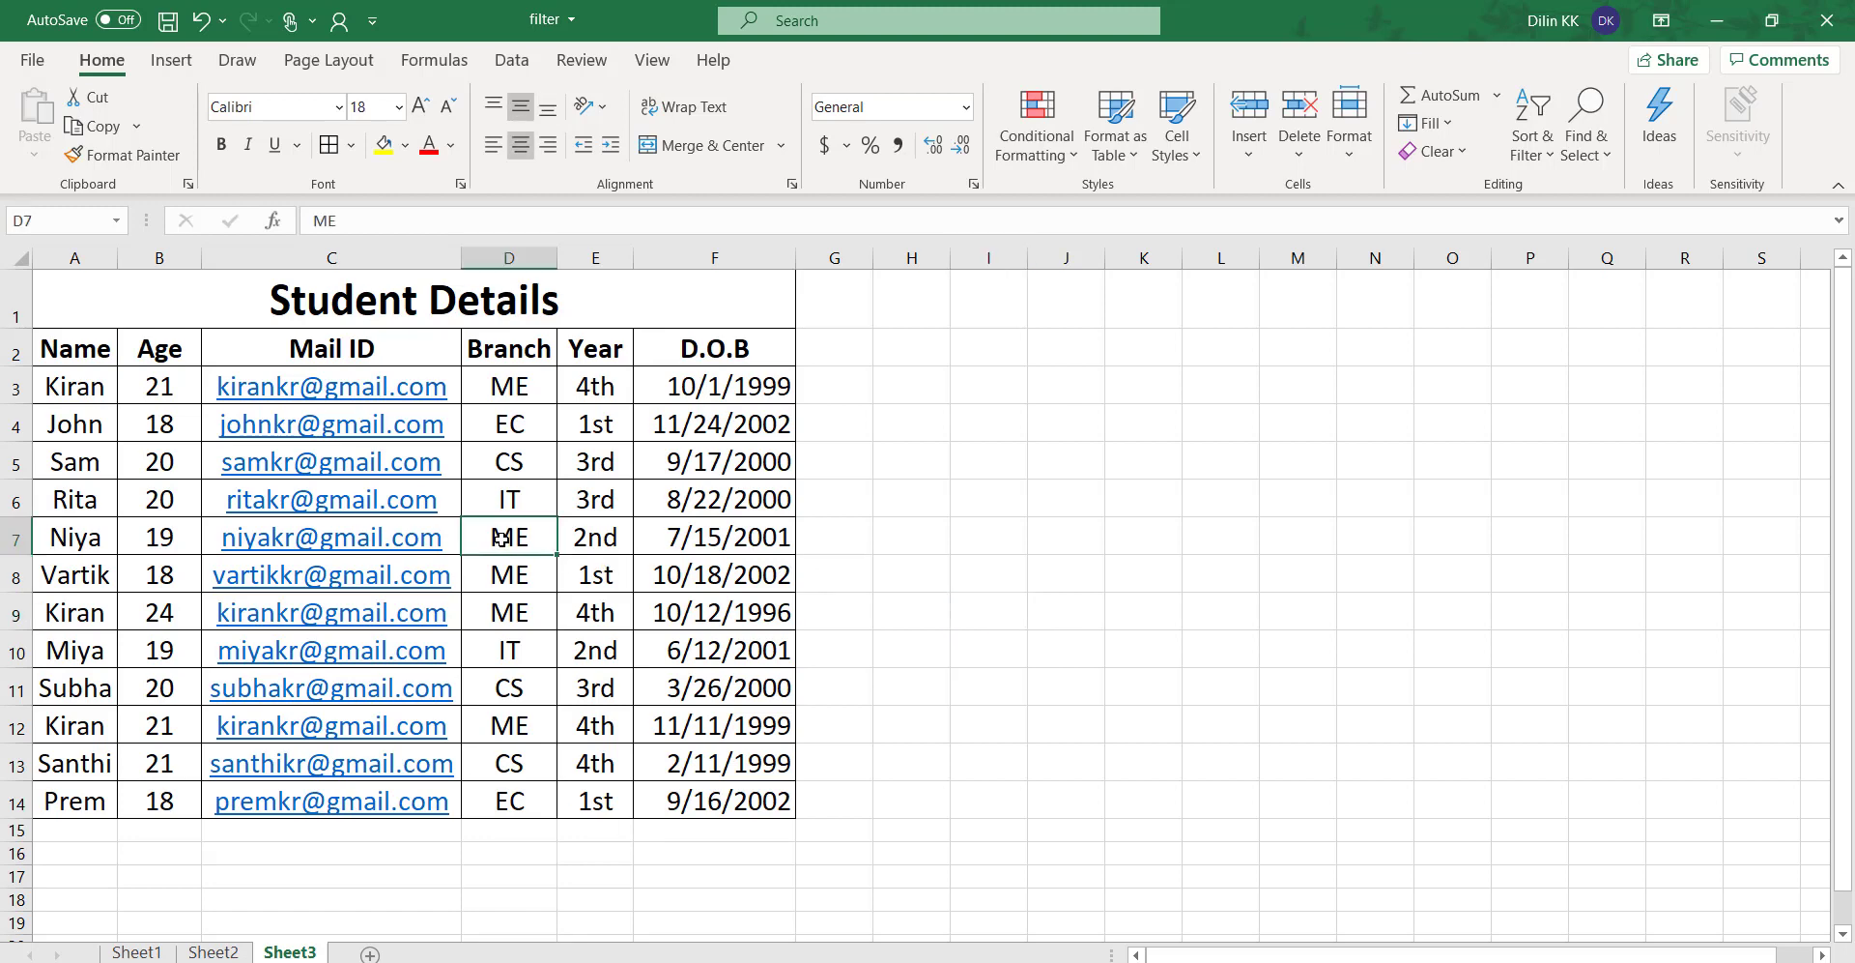
{"action": "left_click", "coordinate": [512, 60]}
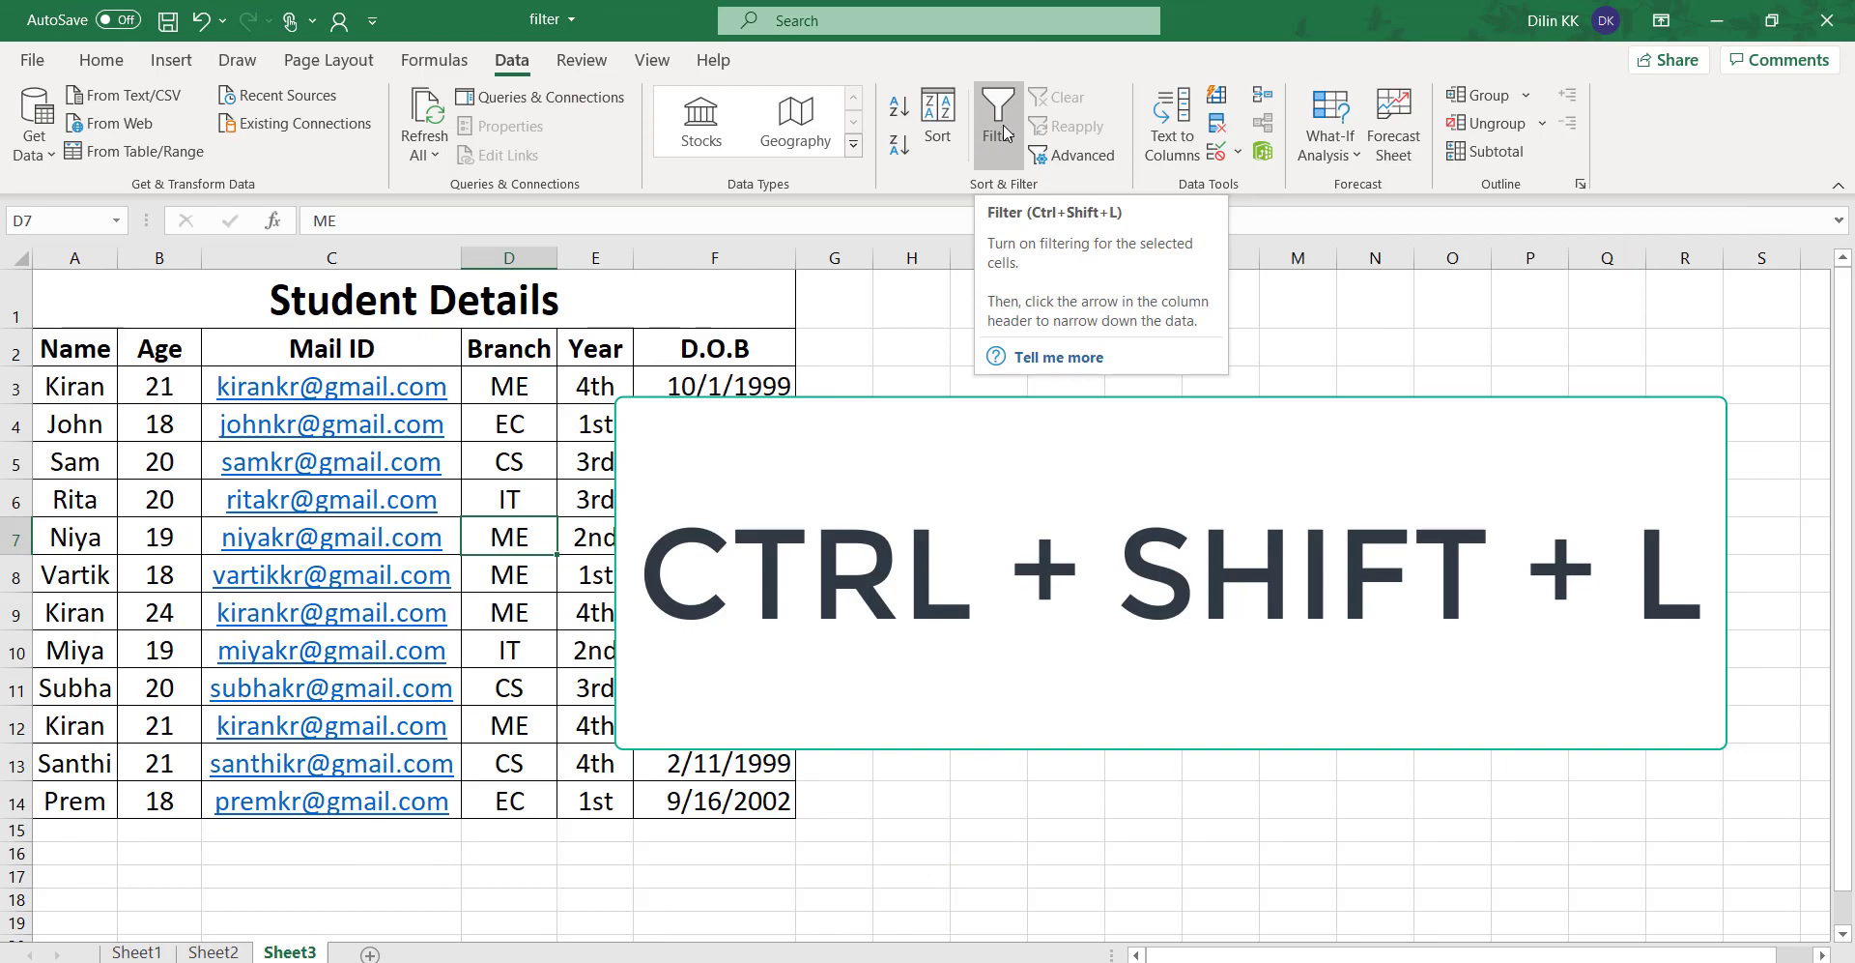
{"action": "left_click", "coordinate": [1001, 132]}
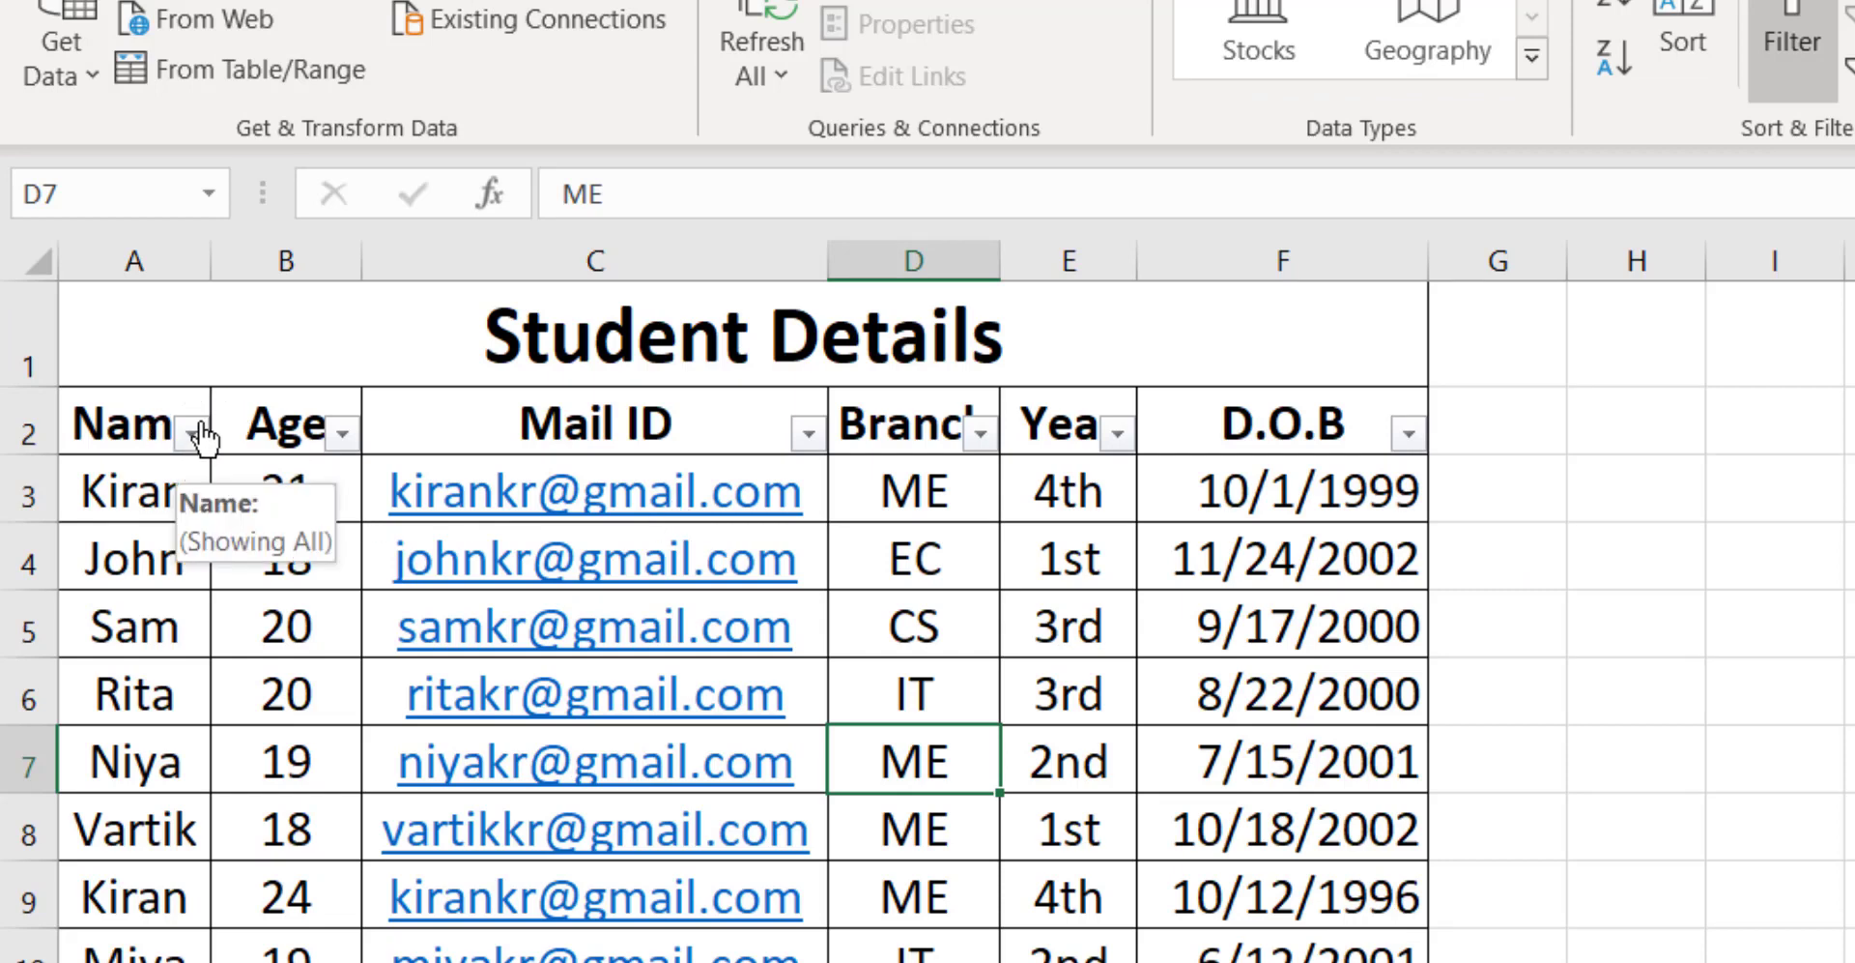
{"action": "left_click", "coordinate": [193, 434]}
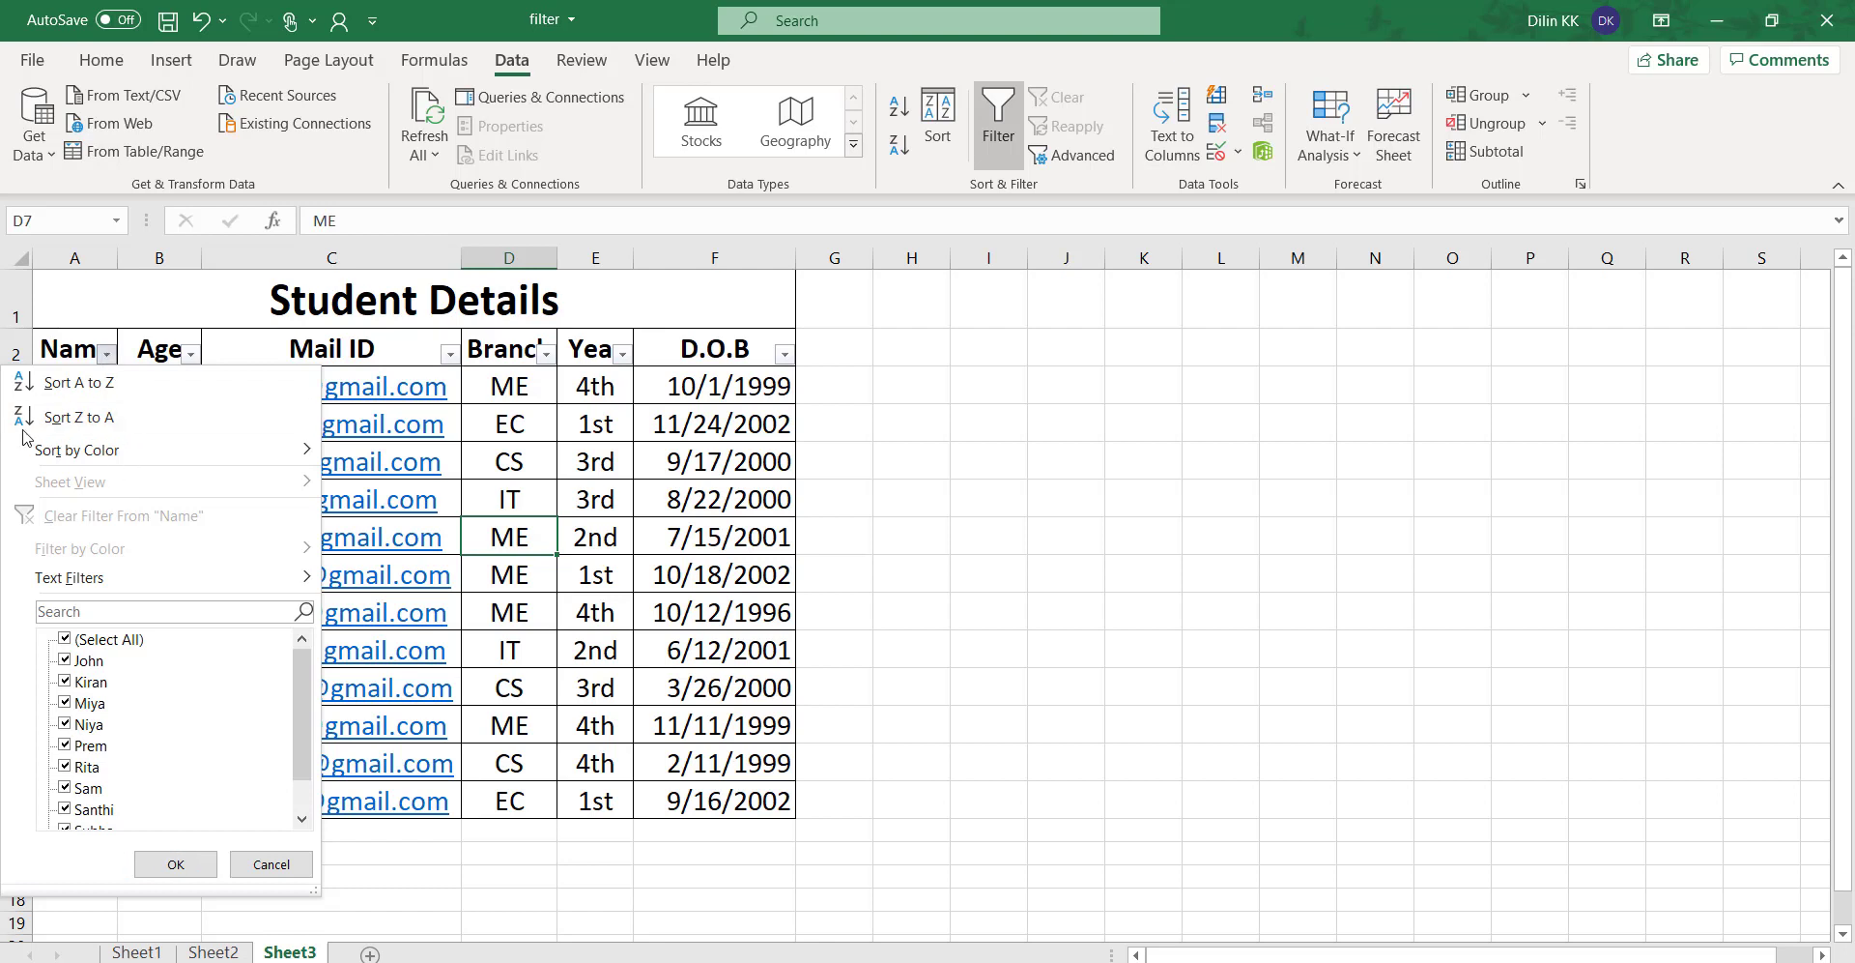
{"action": "mouse_move", "coordinate": [124, 450]}
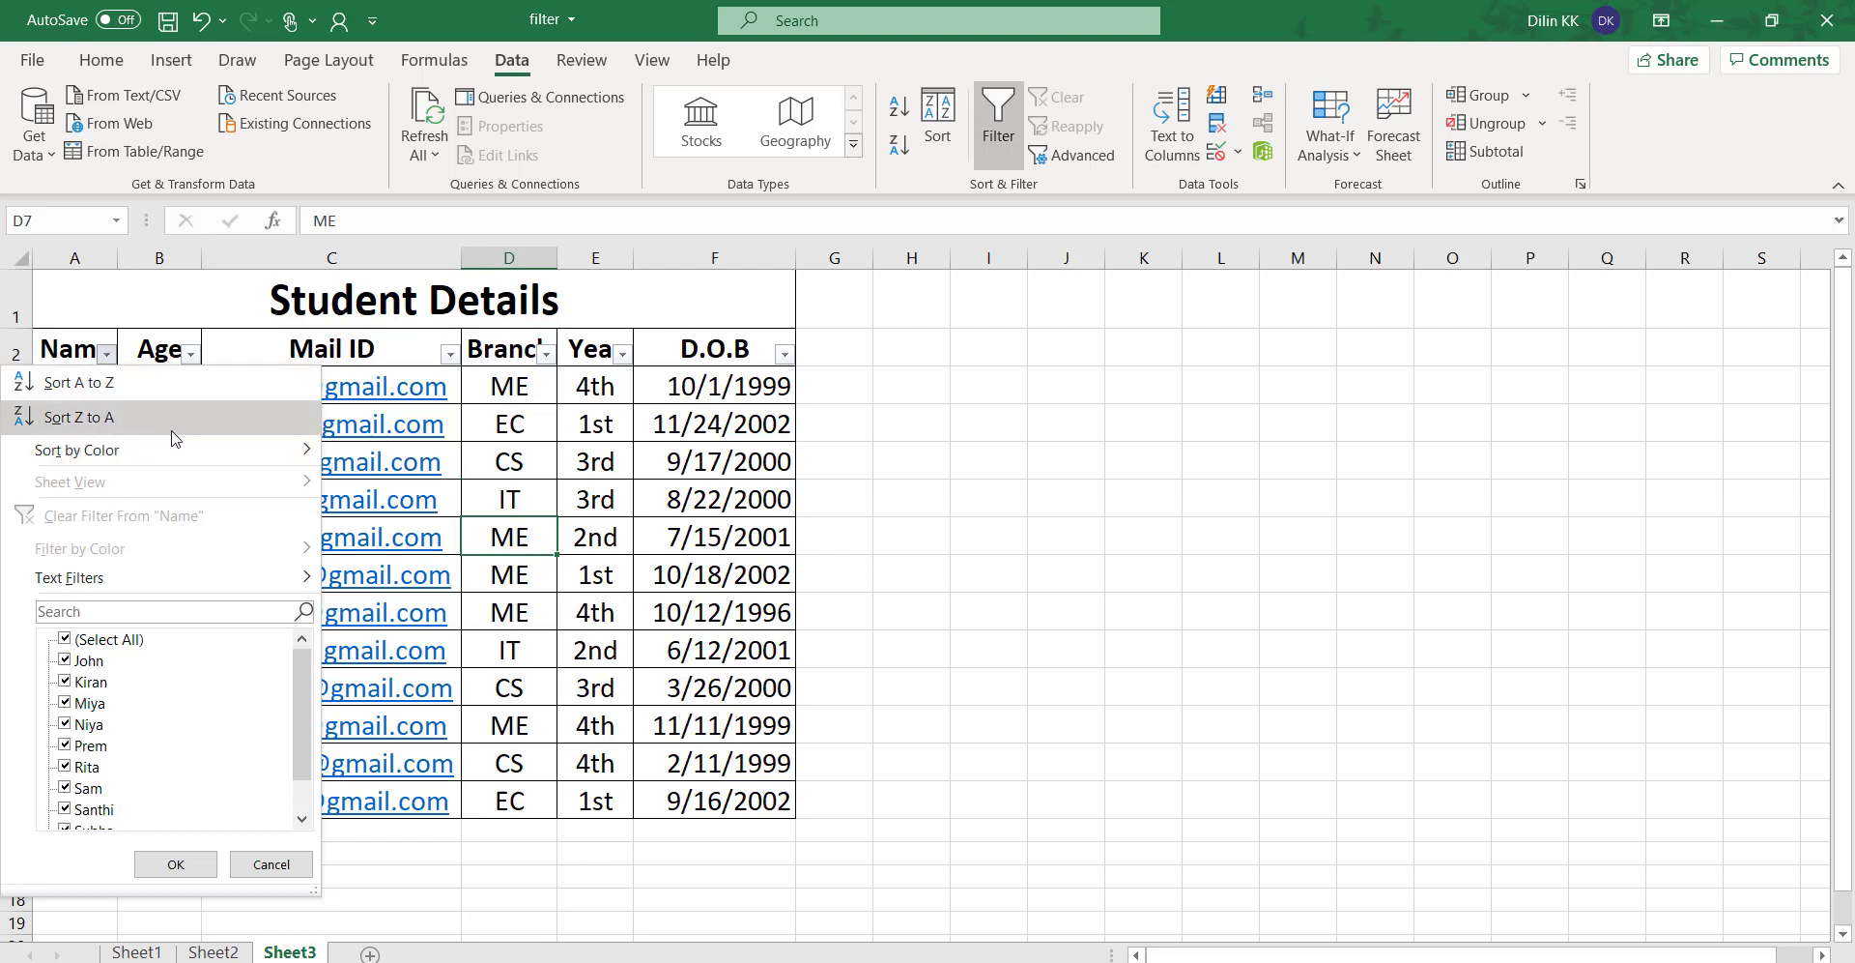
{"action": "mouse_move", "coordinate": [206, 460]}
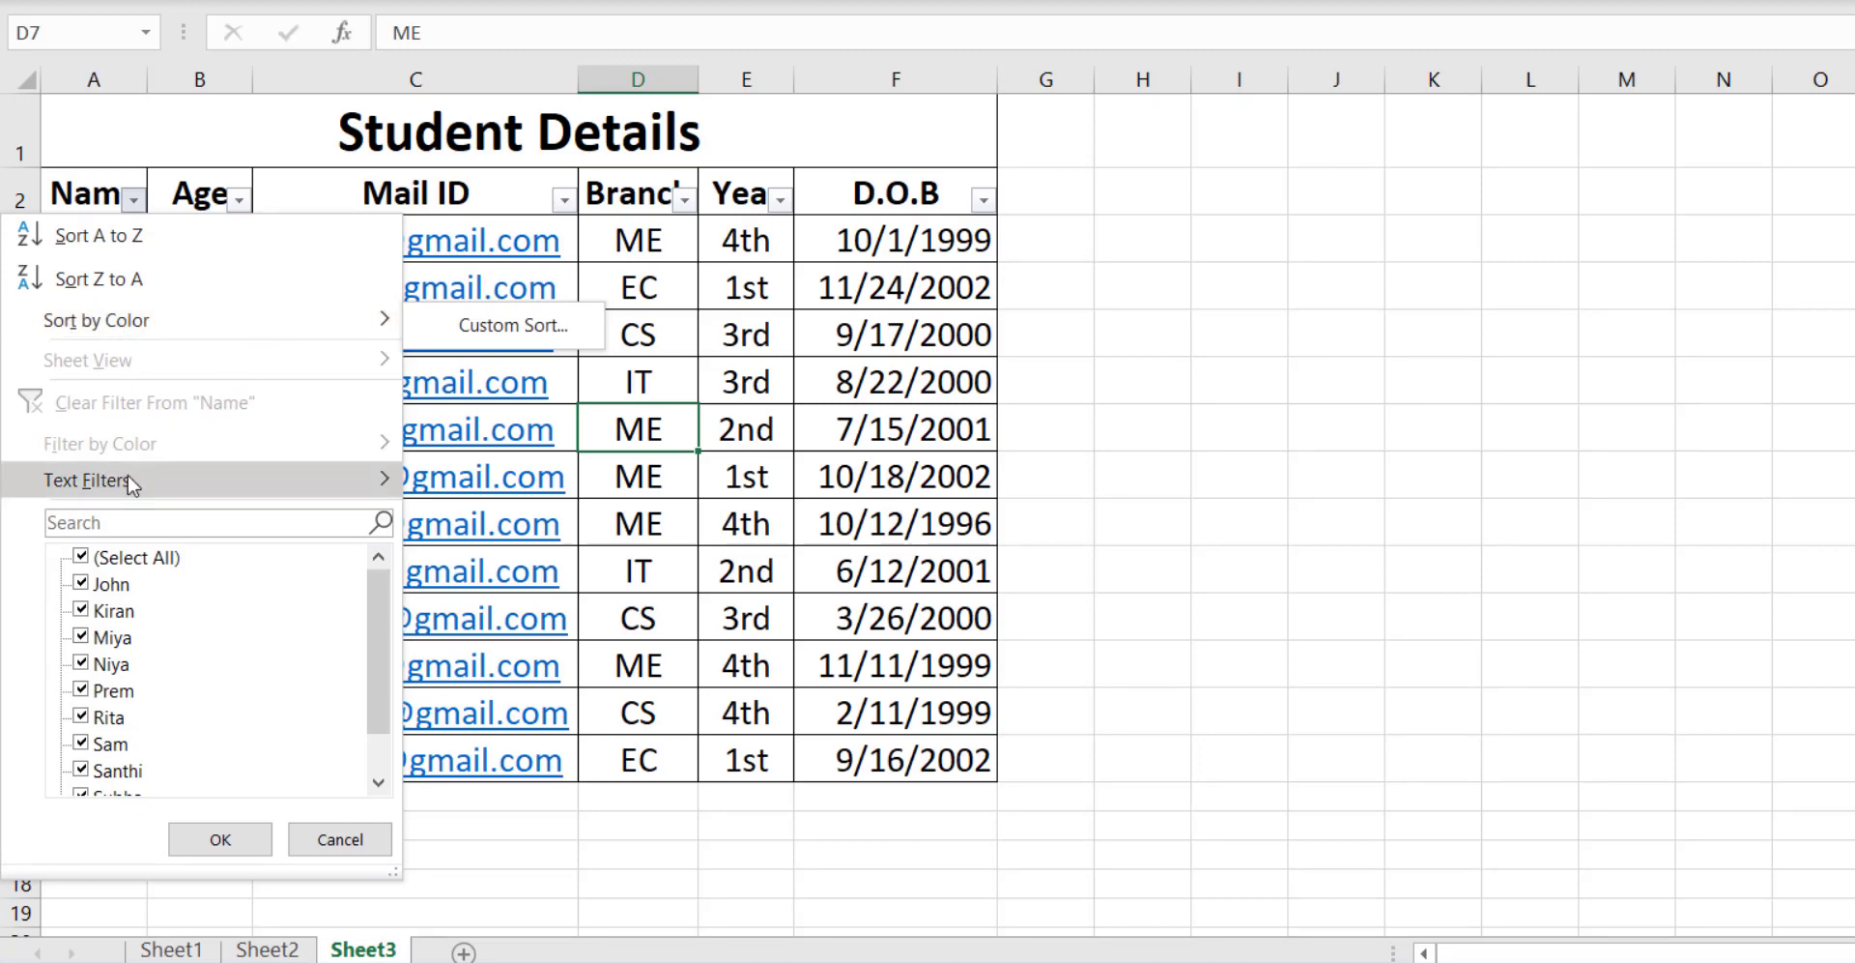
{"action": "mouse_move", "coordinate": [157, 492]}
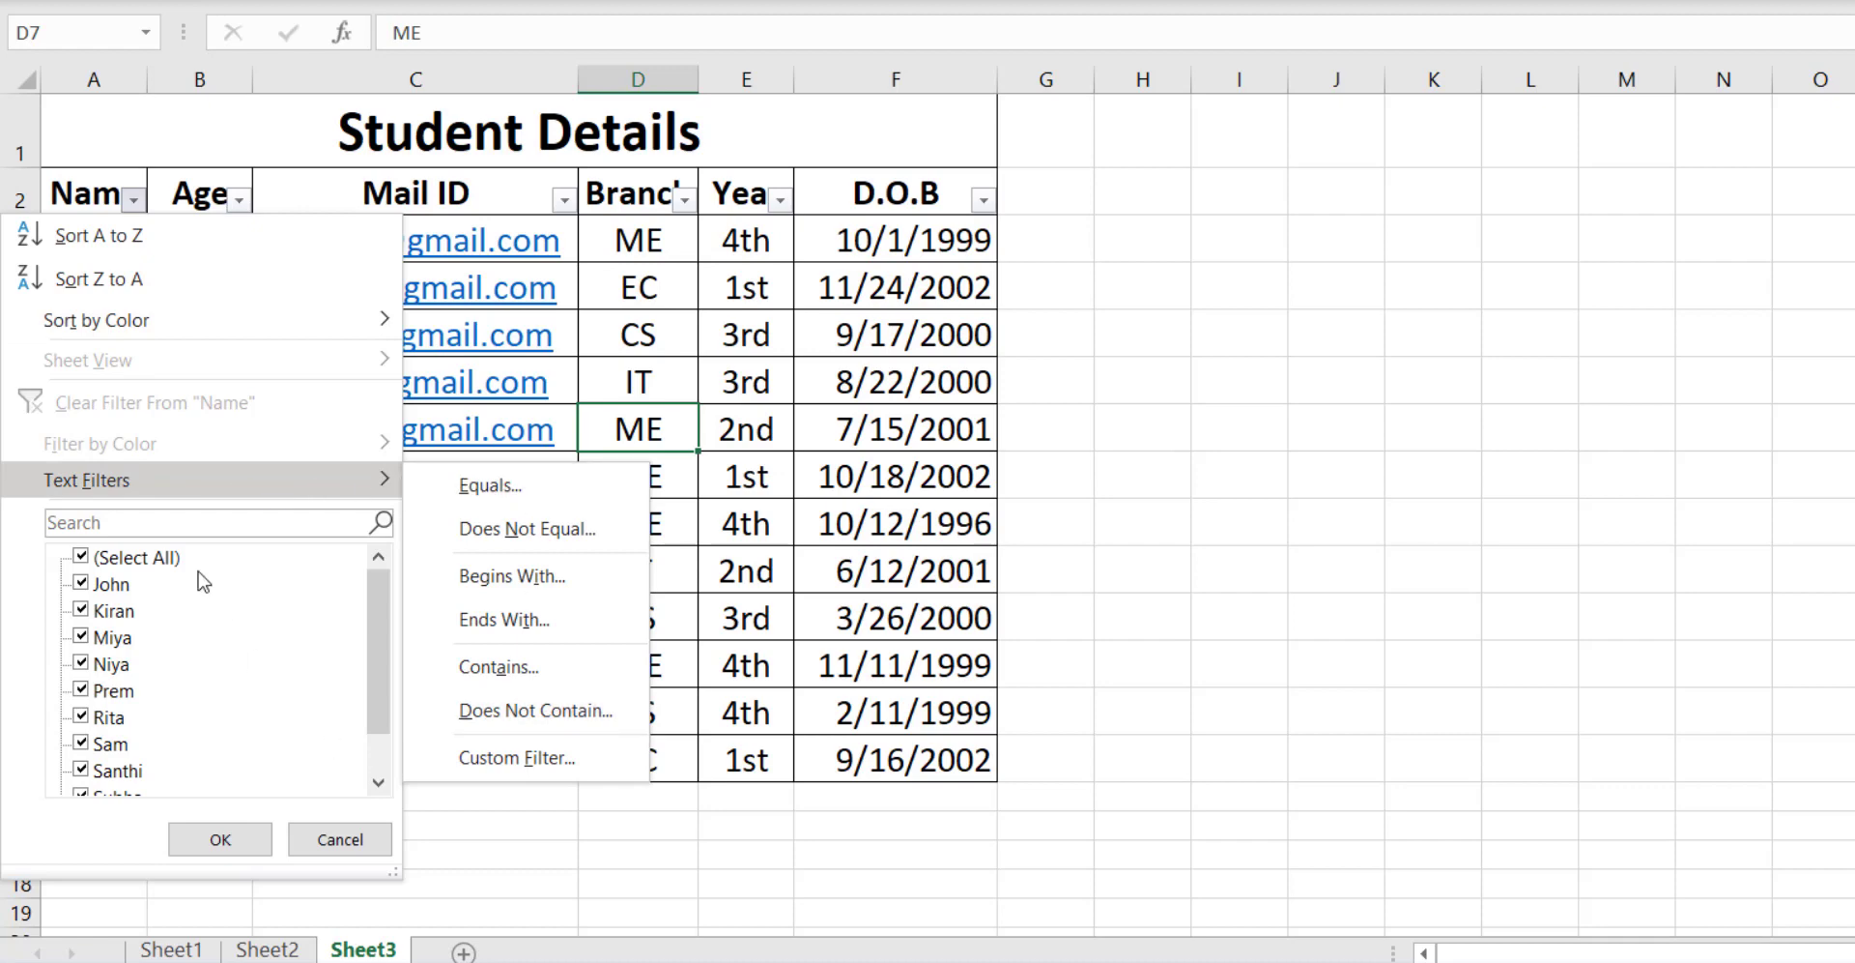
{"action": "left_click", "coordinate": [329, 838]}
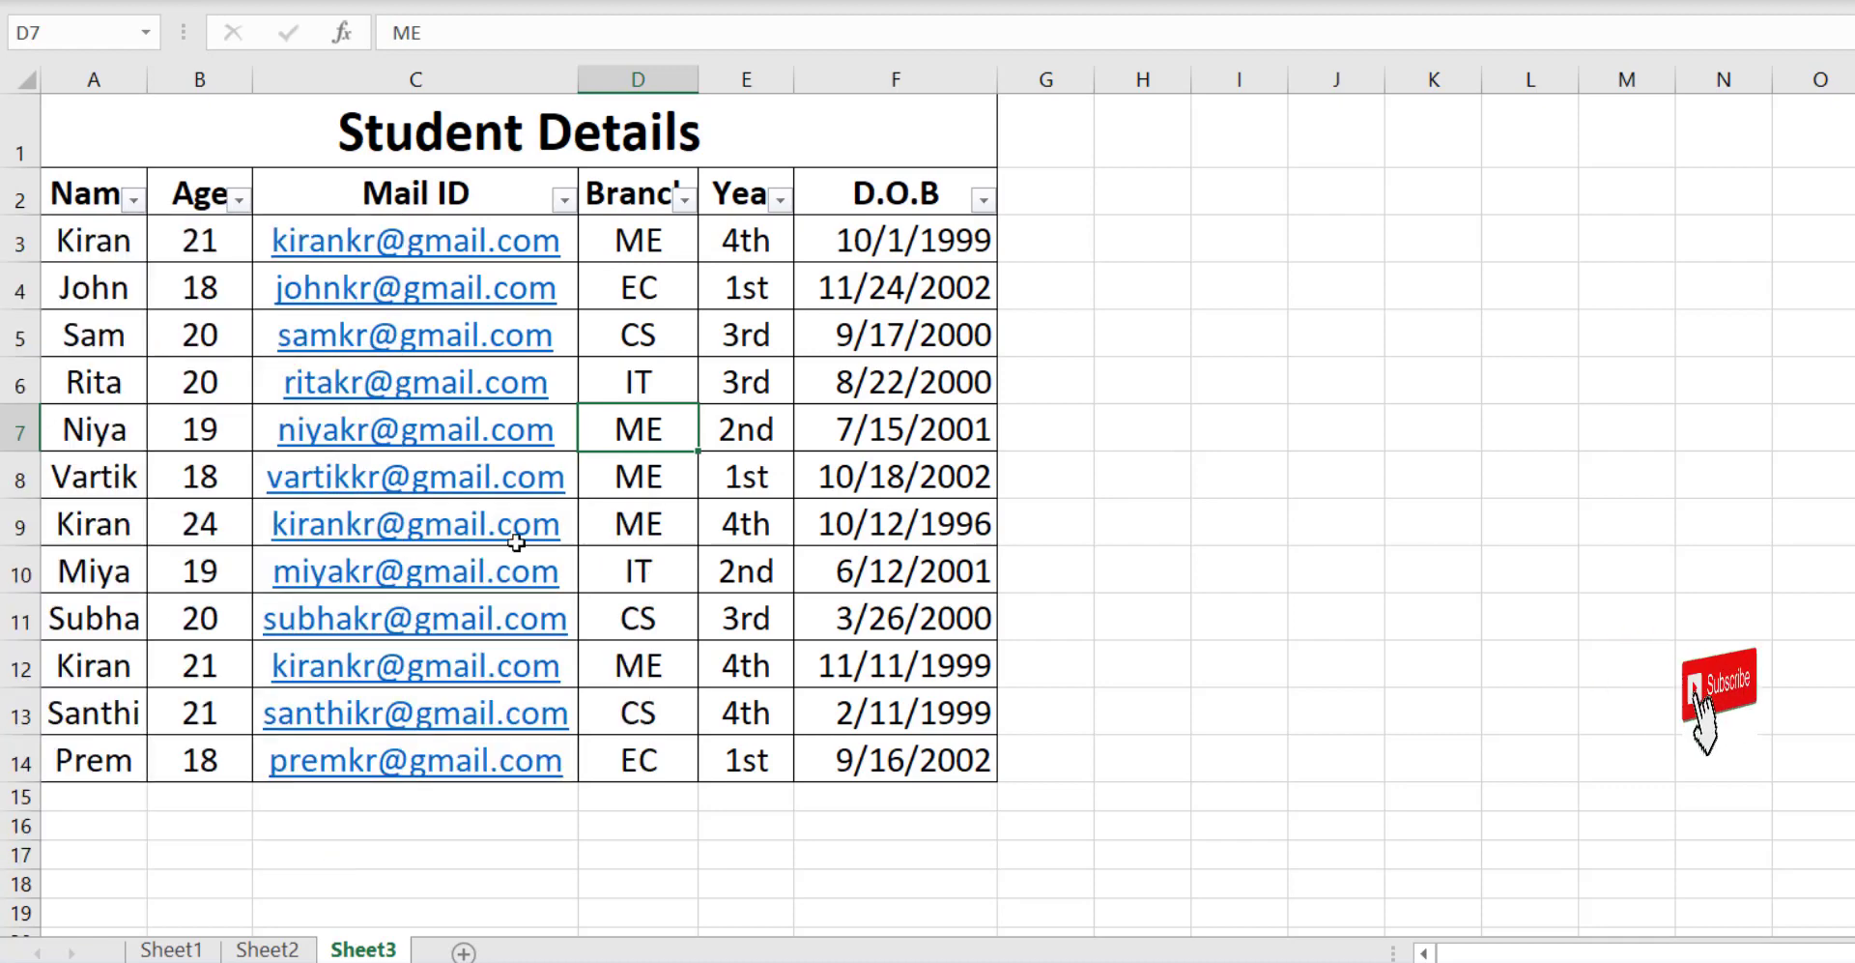
{"action": "left_click", "coordinate": [237, 199]}
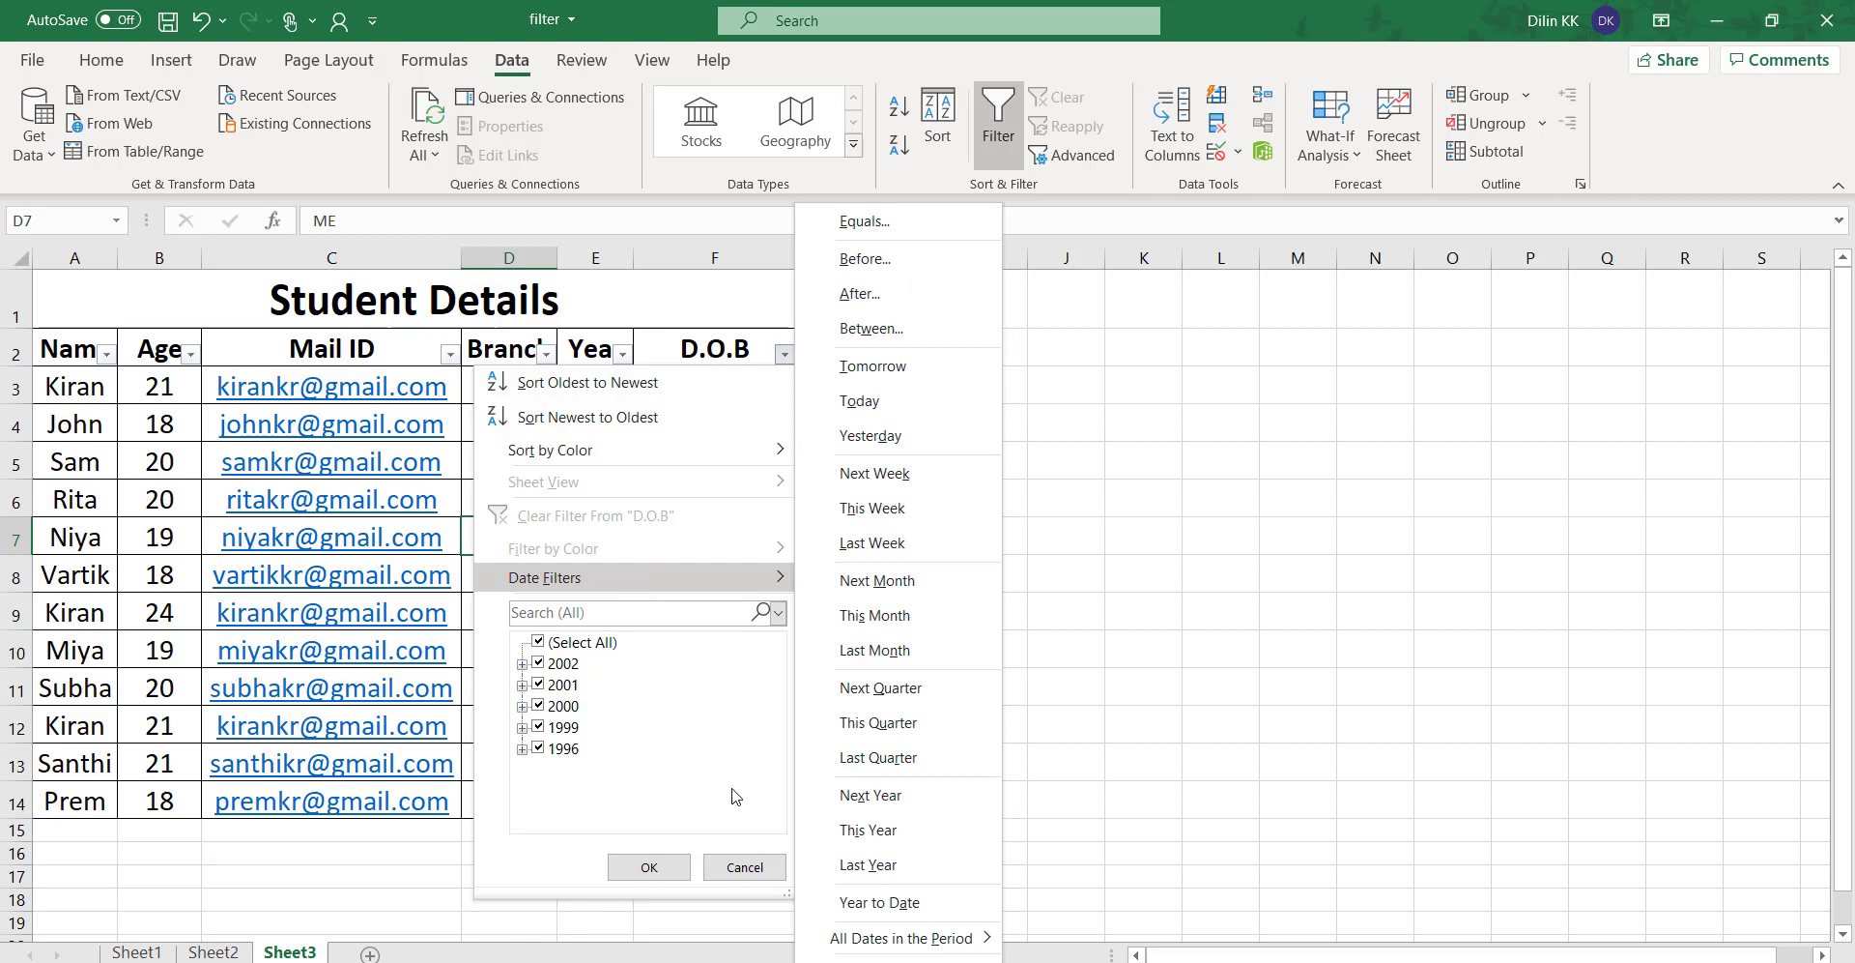
{"action": "left_click", "coordinate": [746, 868]}
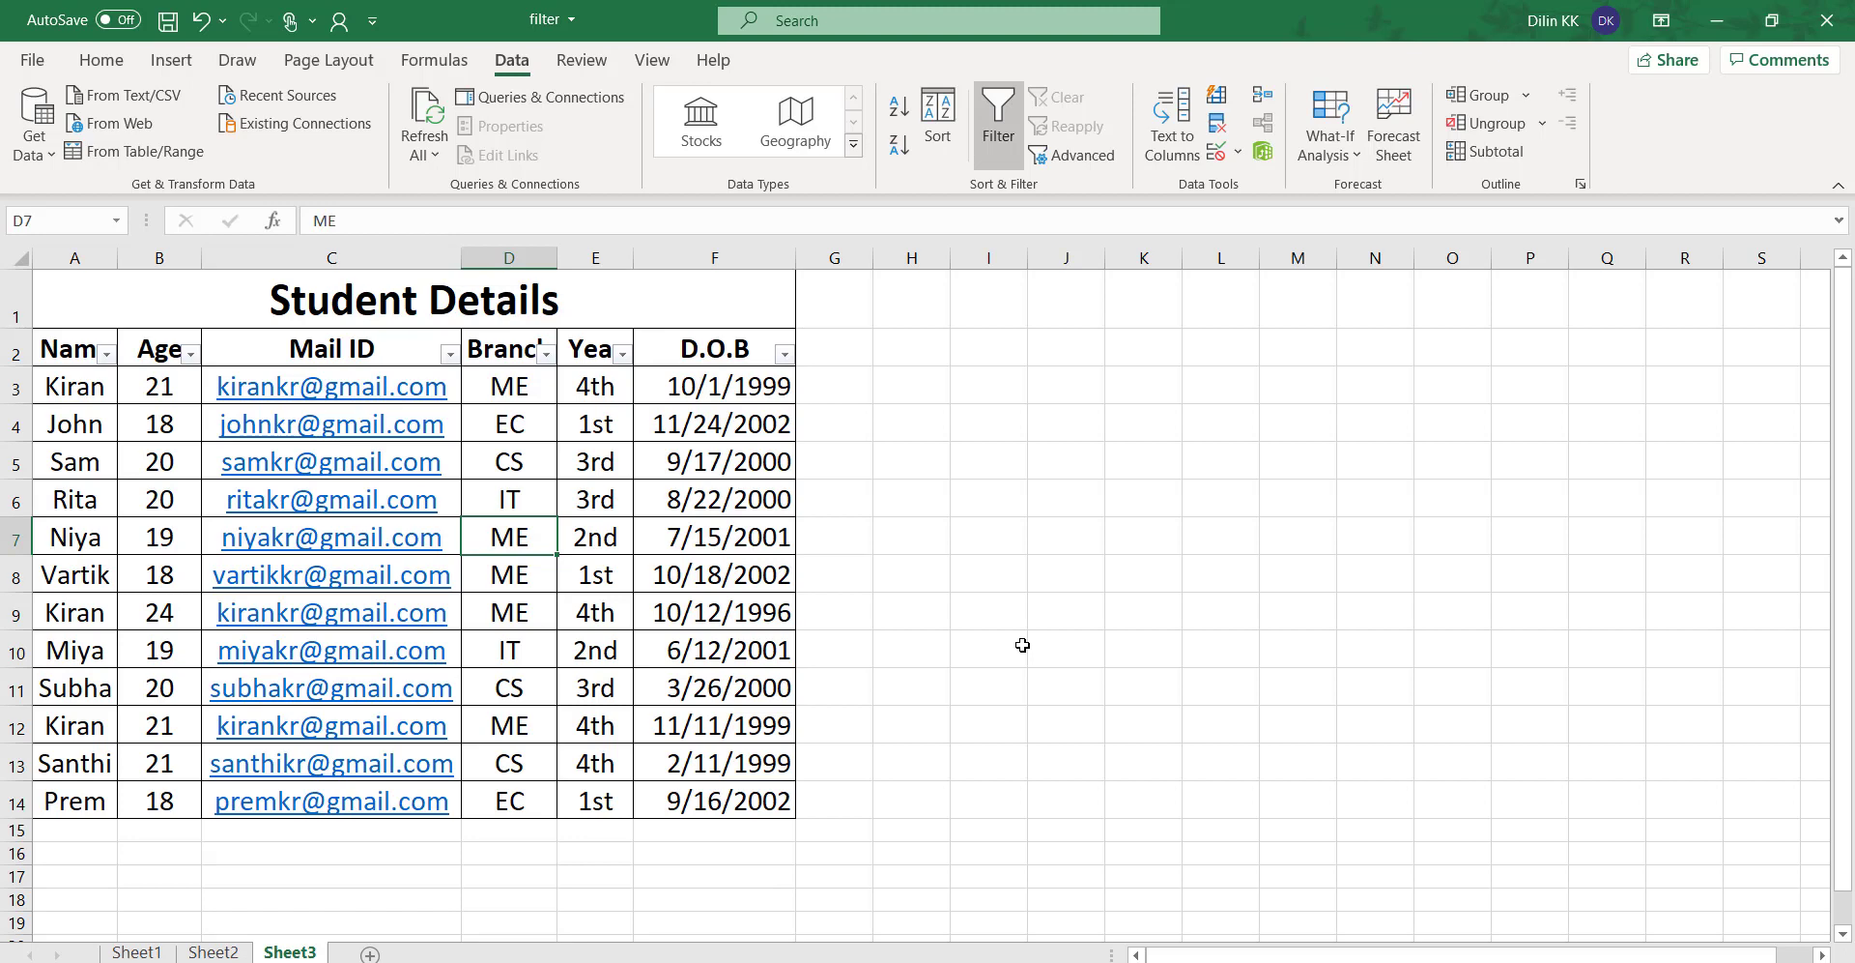
Filter the Branch column to ME only, leaving 5 of the 12 students
{"action": "left_click", "coordinate": [546, 355]}
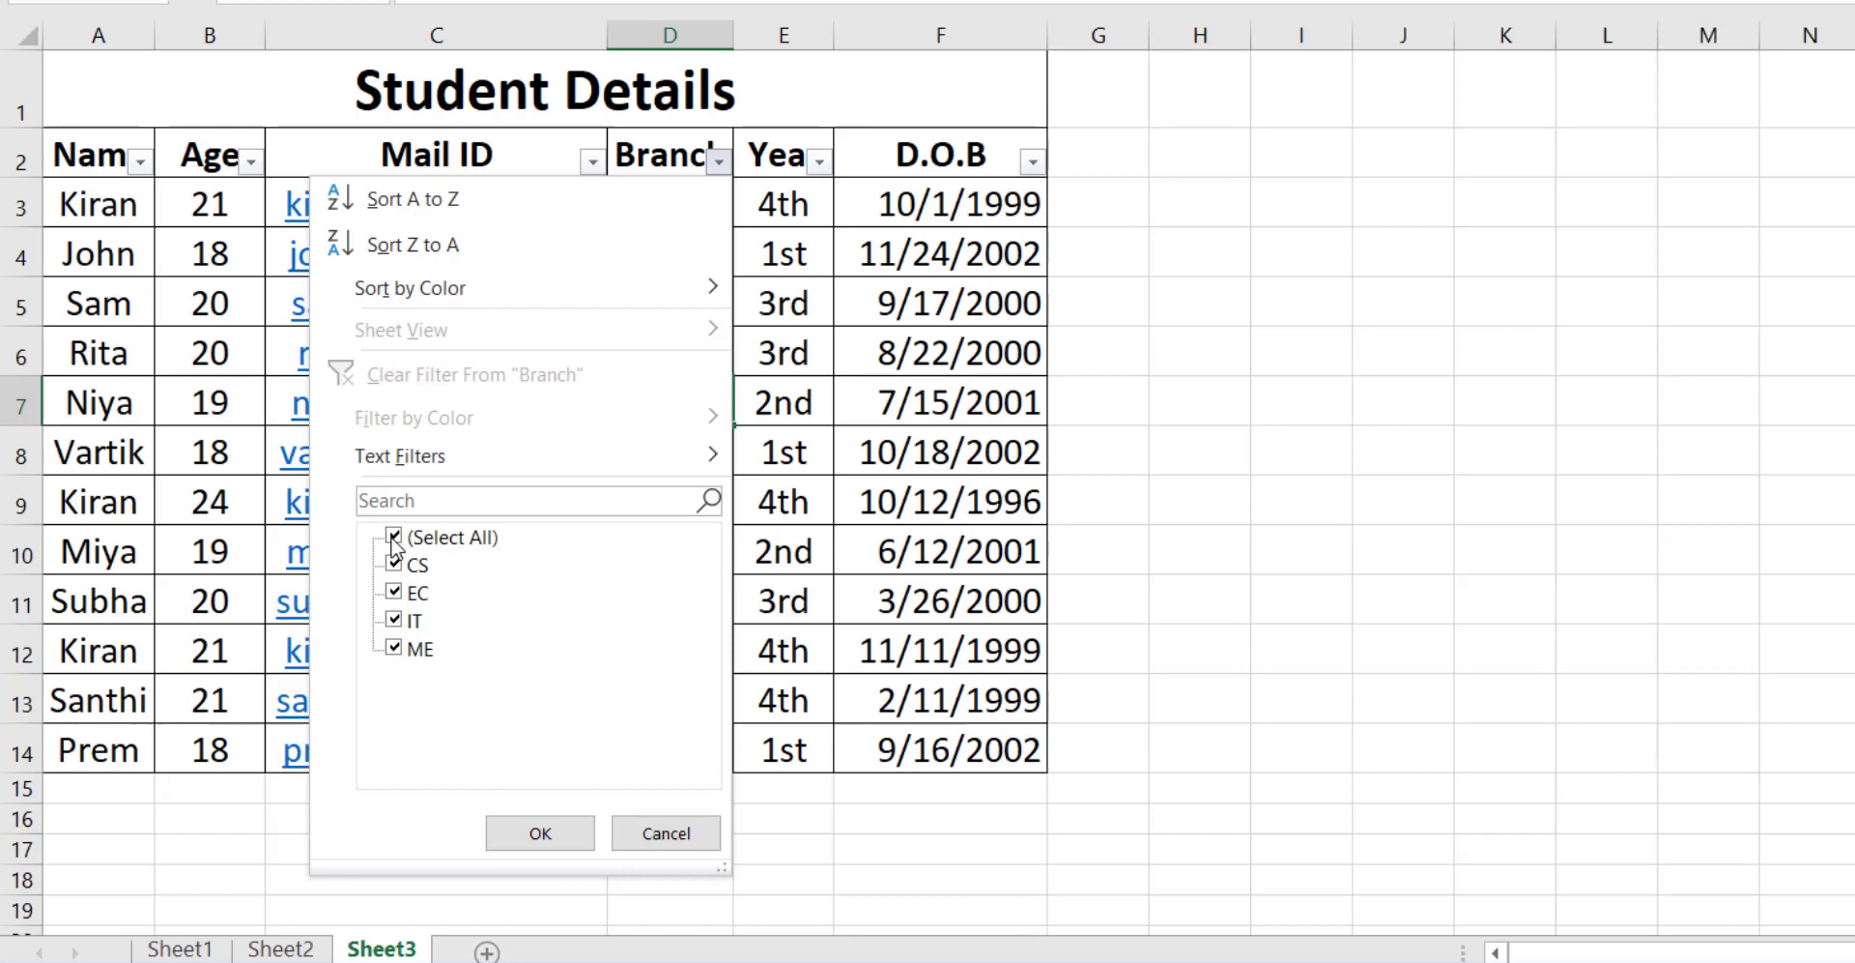
{"action": "left_click", "coordinate": [393, 537]}
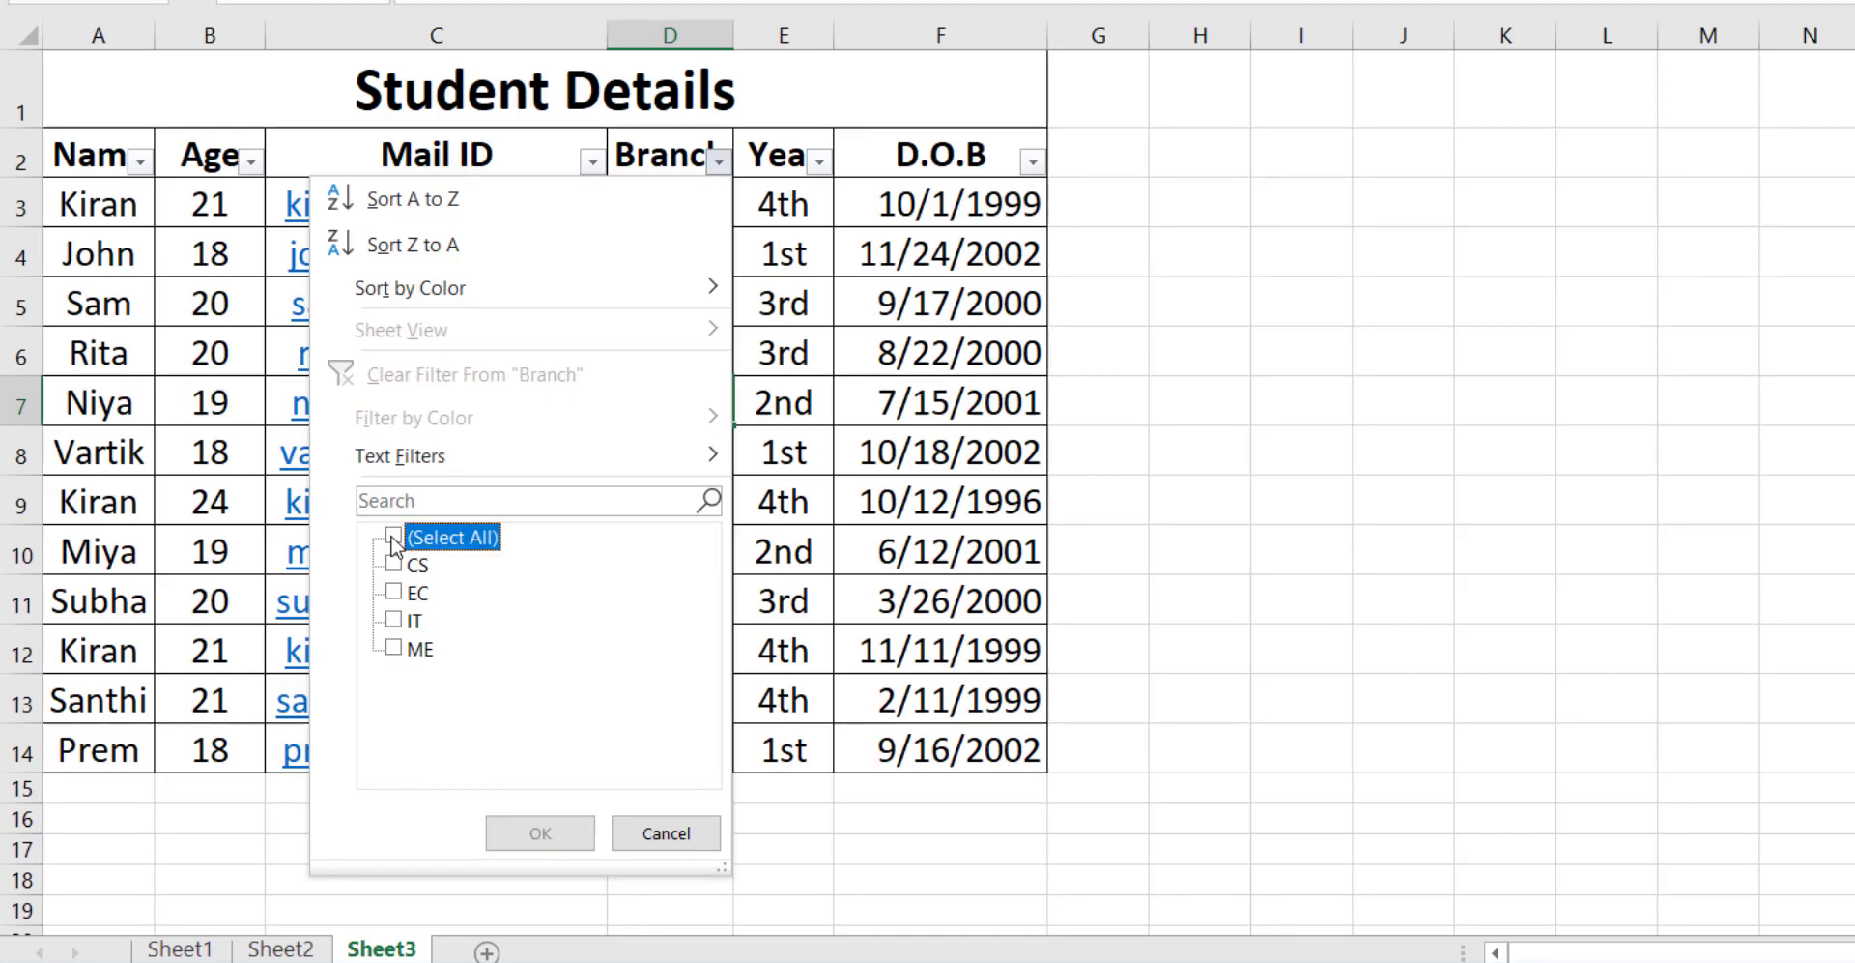
{"action": "left_click", "coordinate": [393, 648]}
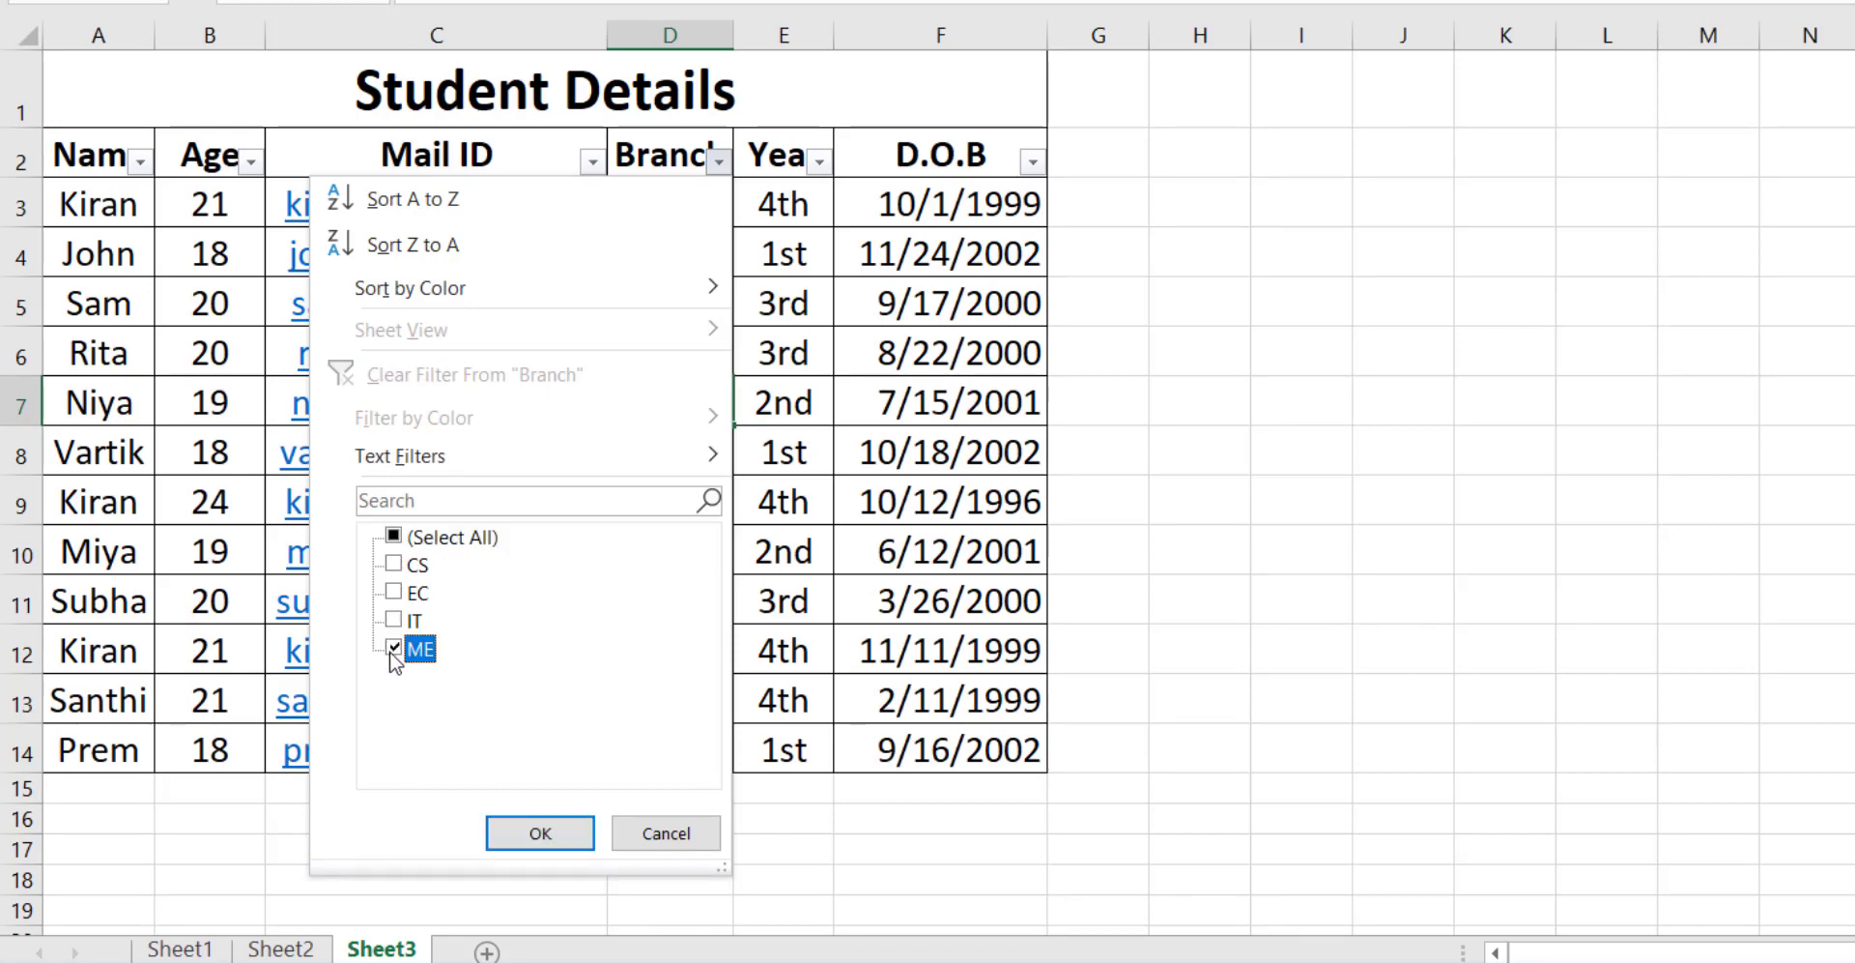
{"action": "left_click", "coordinate": [531, 842]}
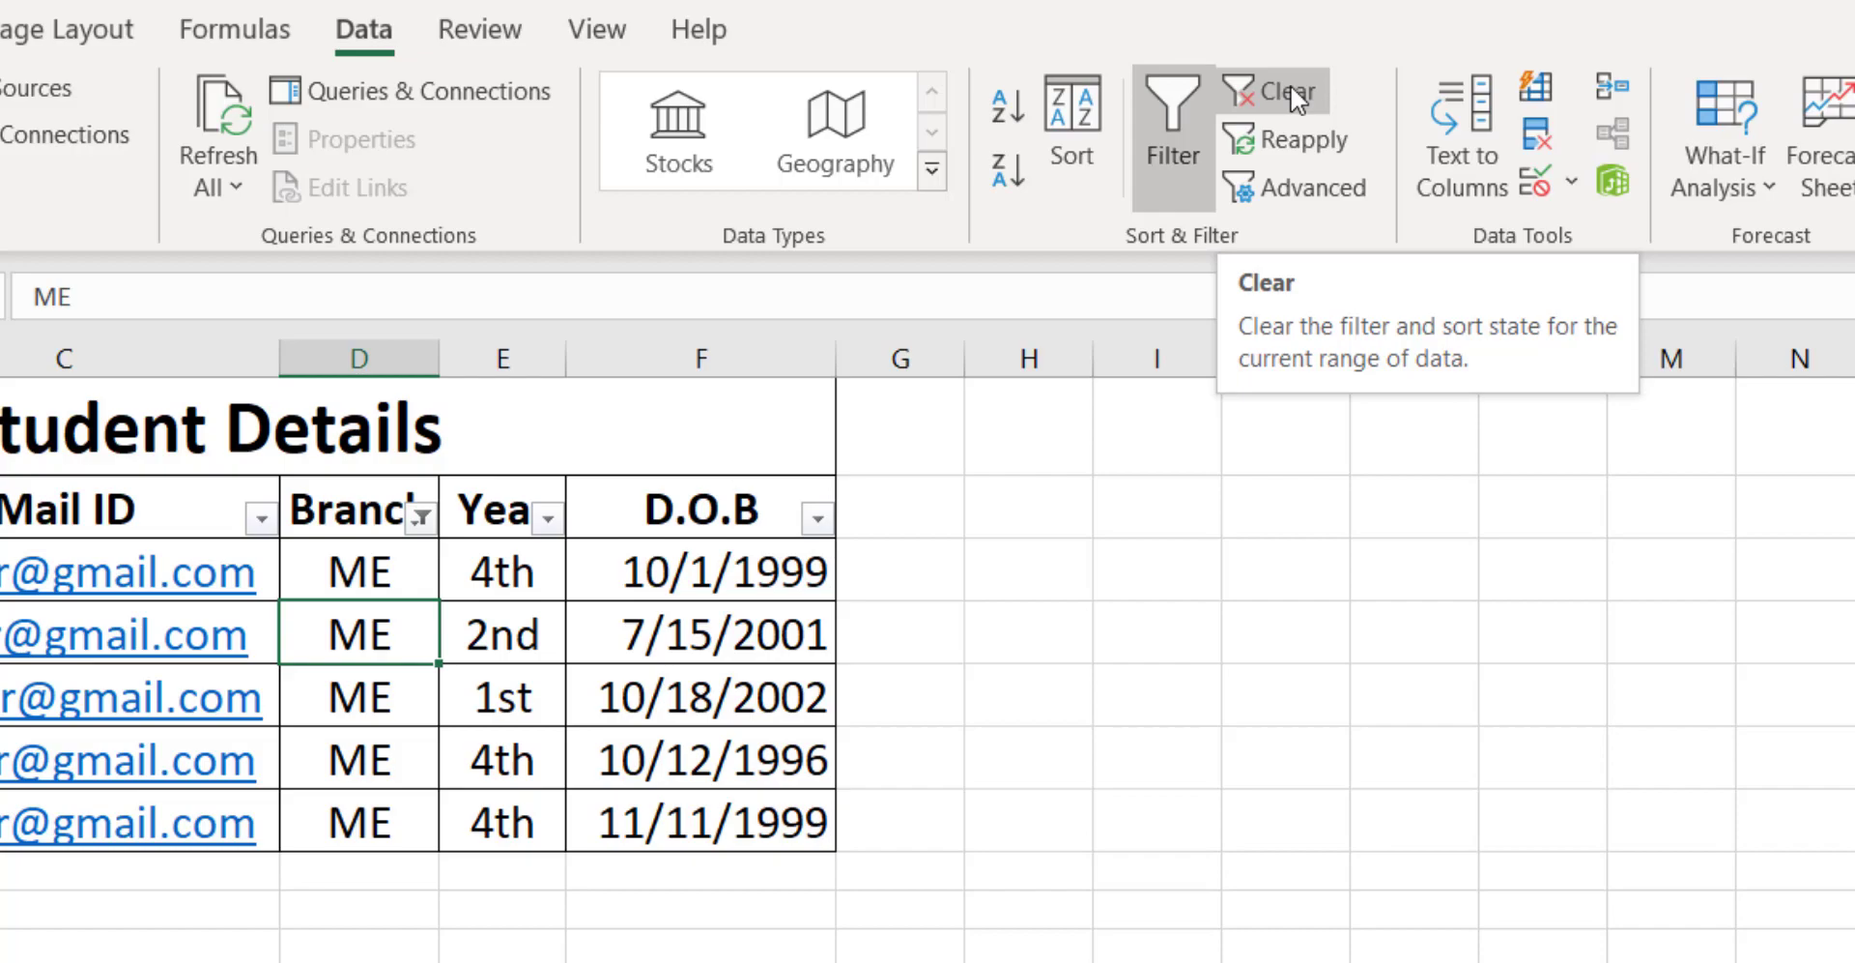
Clear the ME Branch filter and bring up the Name column's Text Filters choices
{"action": "left_click", "coordinate": [1292, 89]}
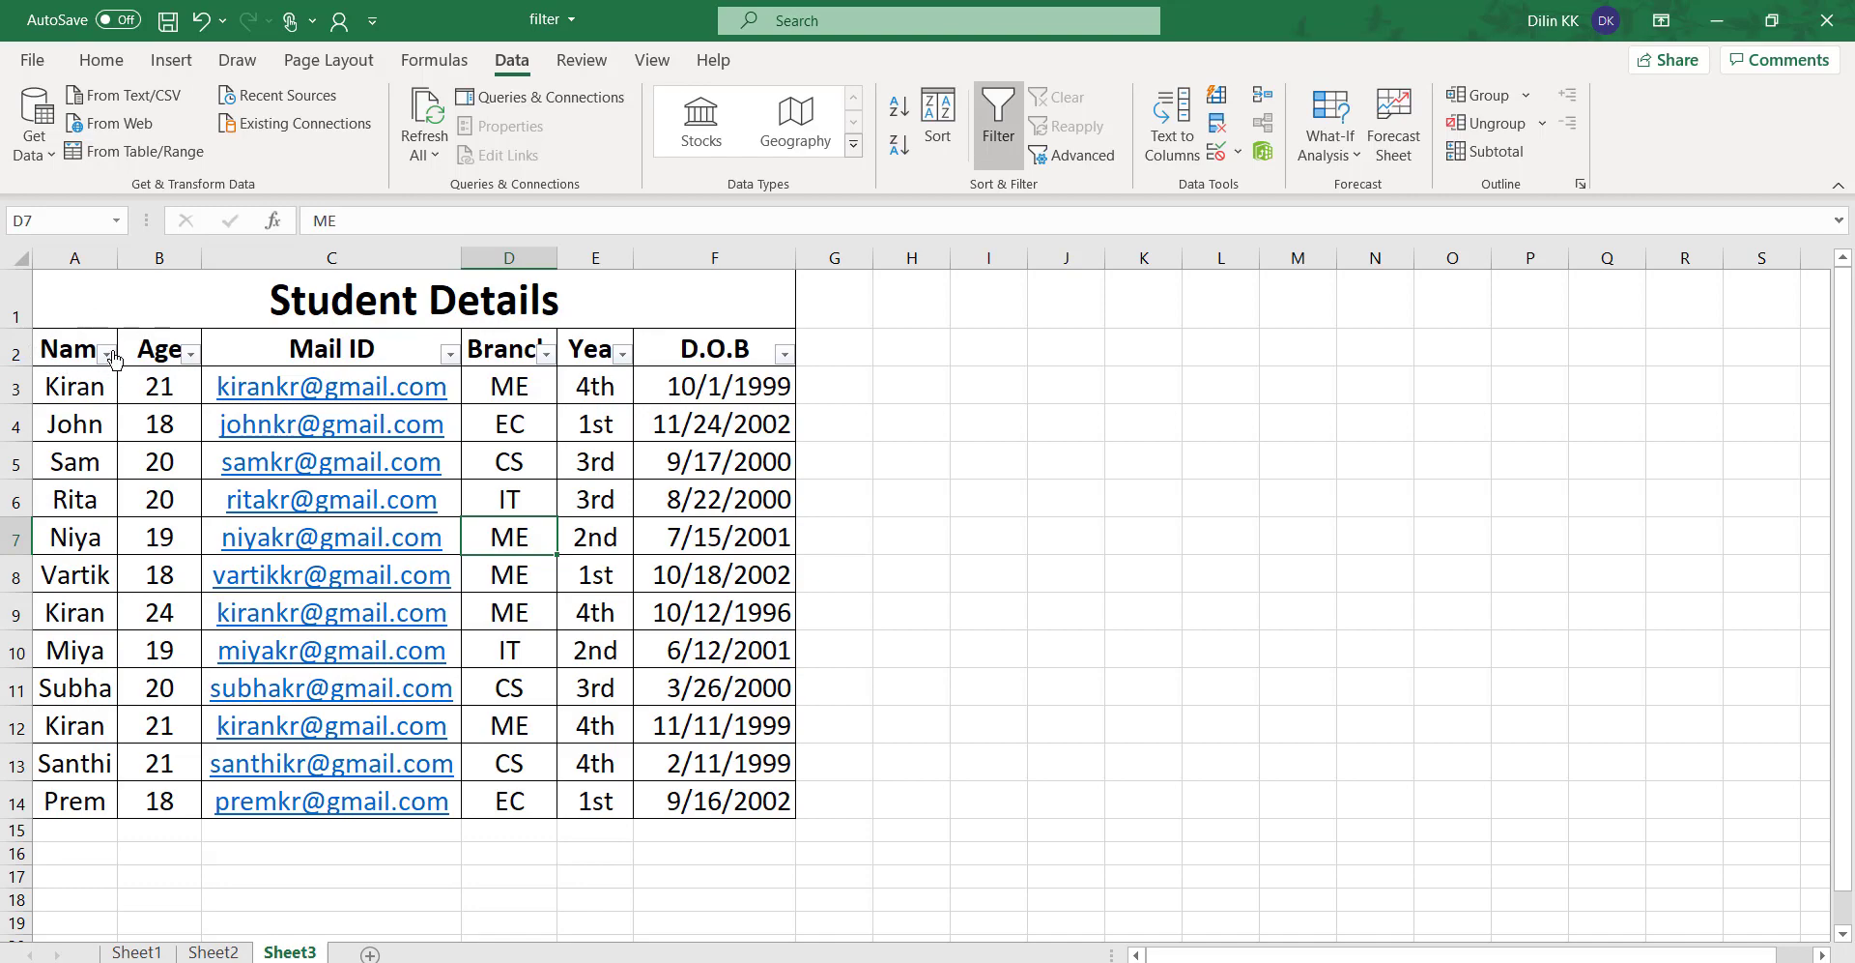
{"action": "left_click", "coordinate": [107, 355]}
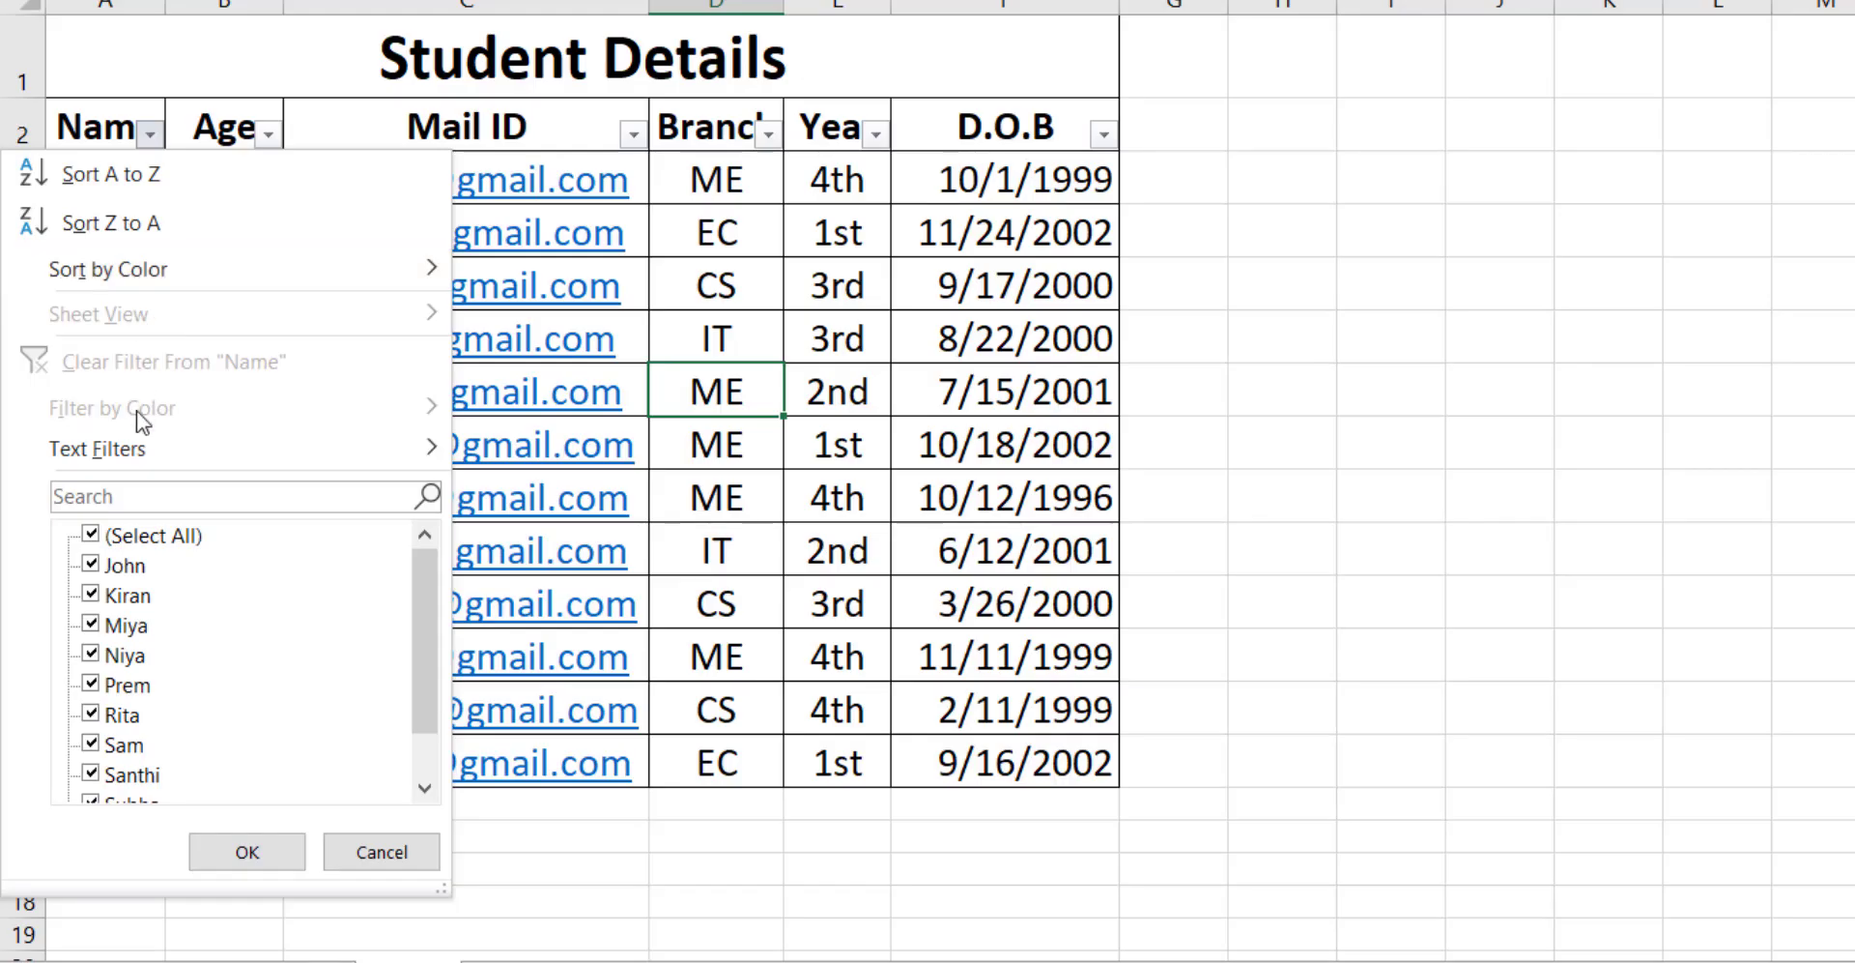
{"action": "mouse_move", "coordinate": [172, 458]}
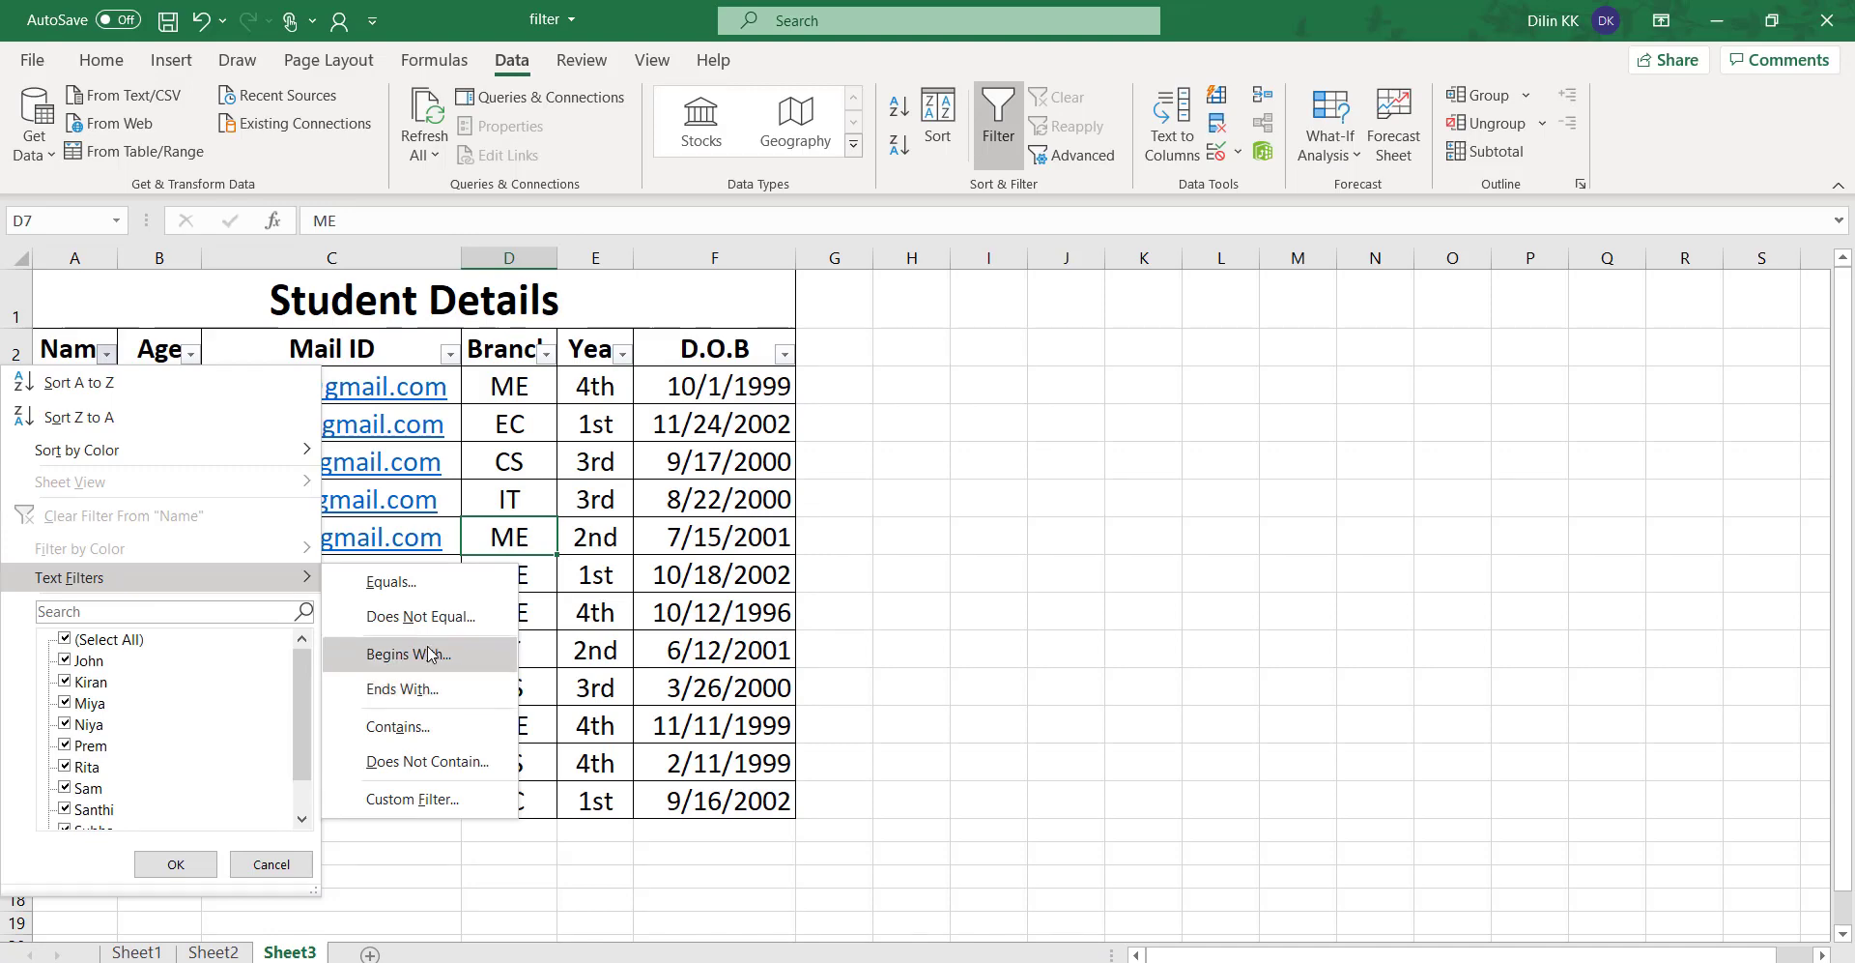
Filter Name to values beginning with S, leaving Sam, Subha and Santhi
{"action": "left_click", "coordinate": [427, 665]}
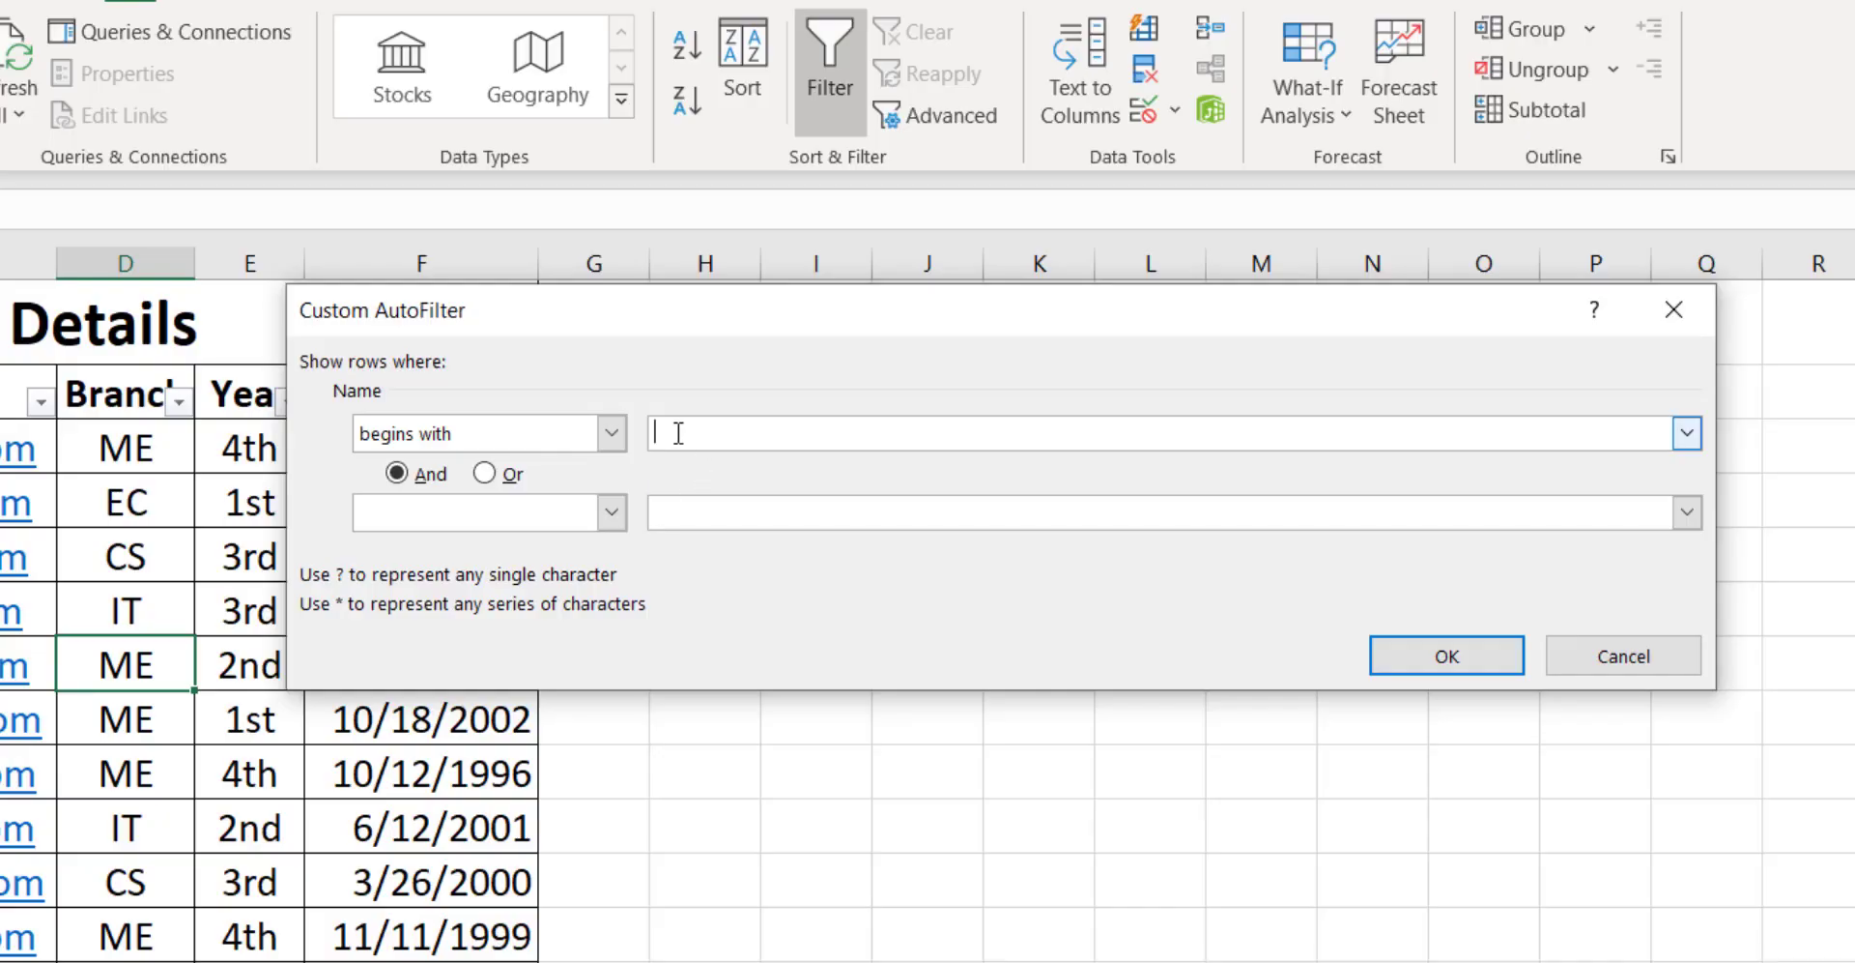
{"action": "type", "text": "S"}
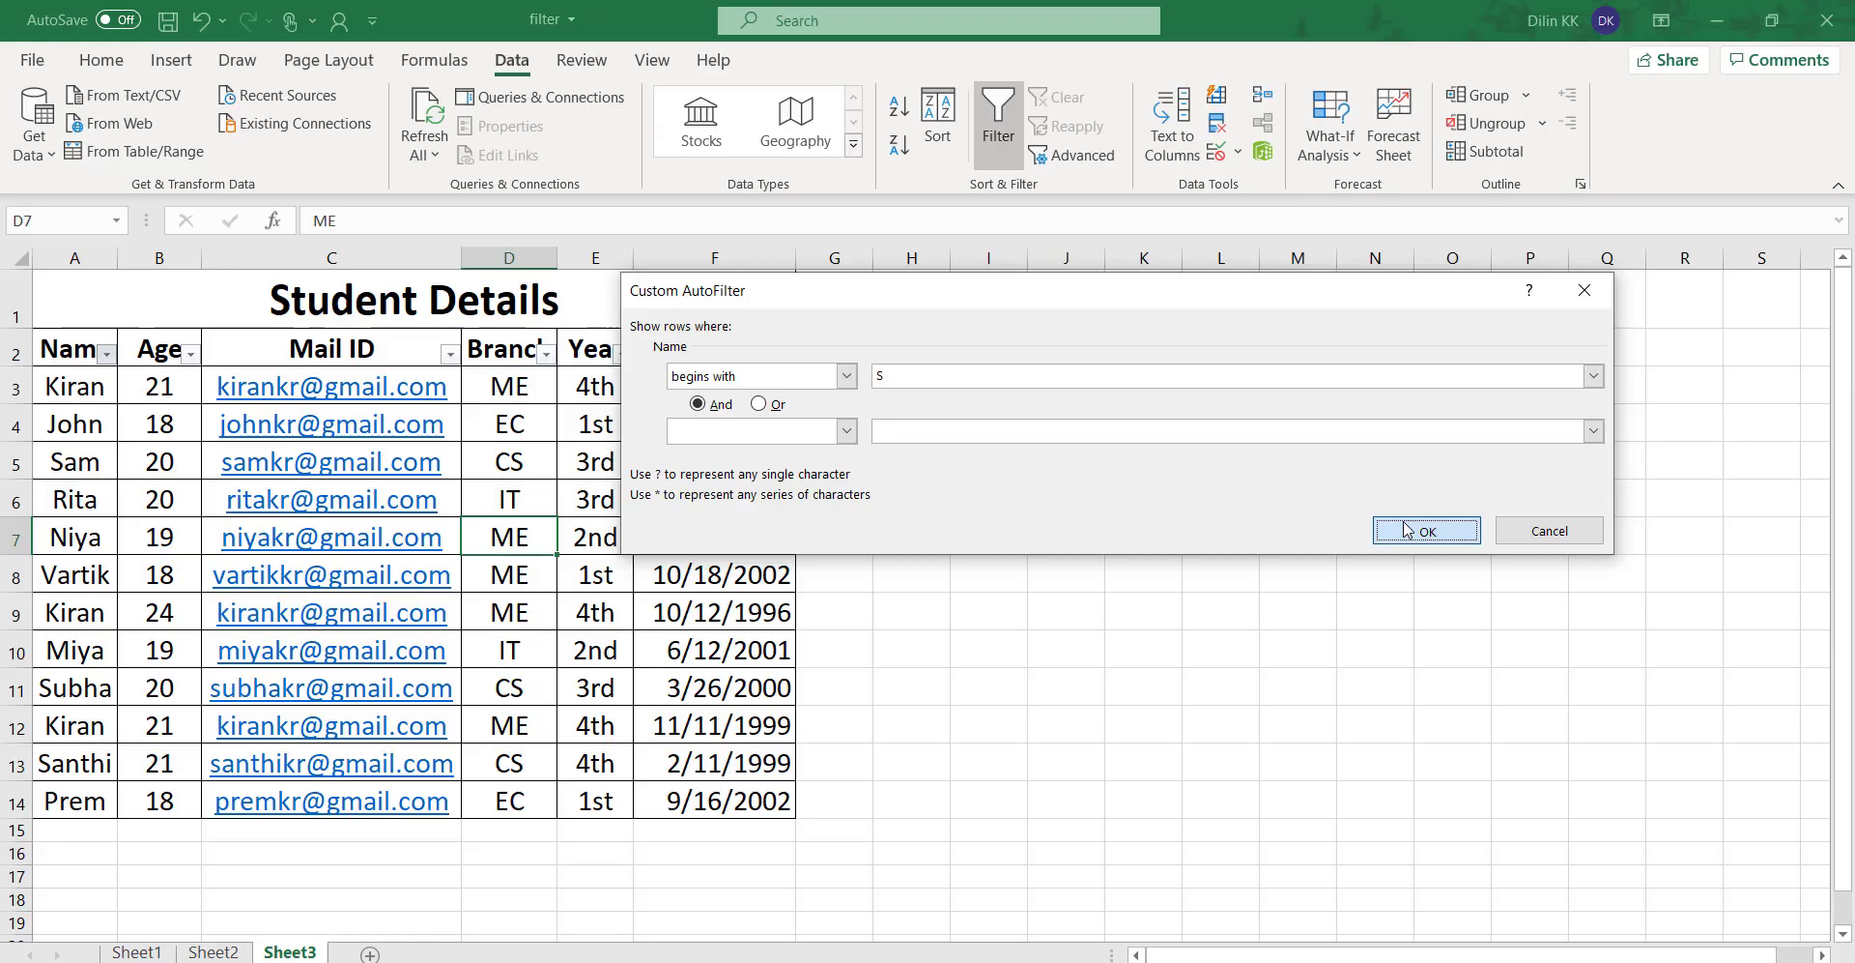
{"action": "left_click", "coordinate": [1407, 529]}
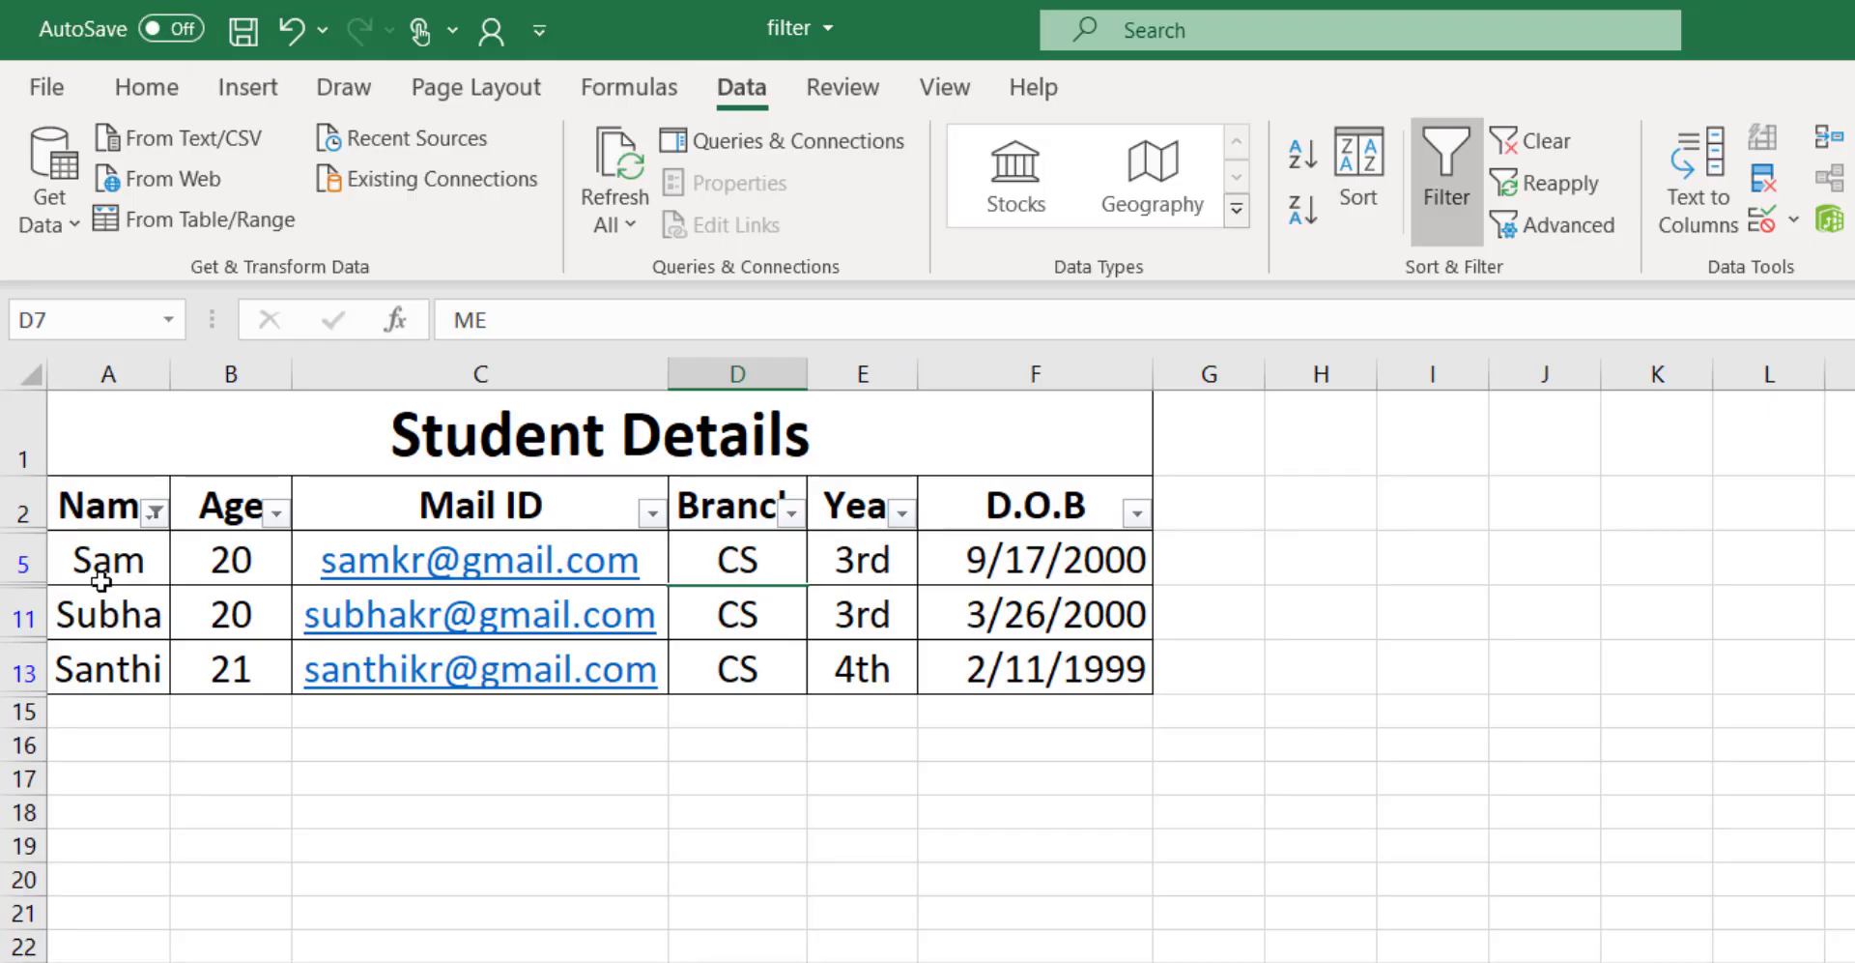
Rename Sam to Ram in A5 and reapply the filter, leaving Subha and Santhi
{"action": "double_click", "coordinate": [97, 569]}
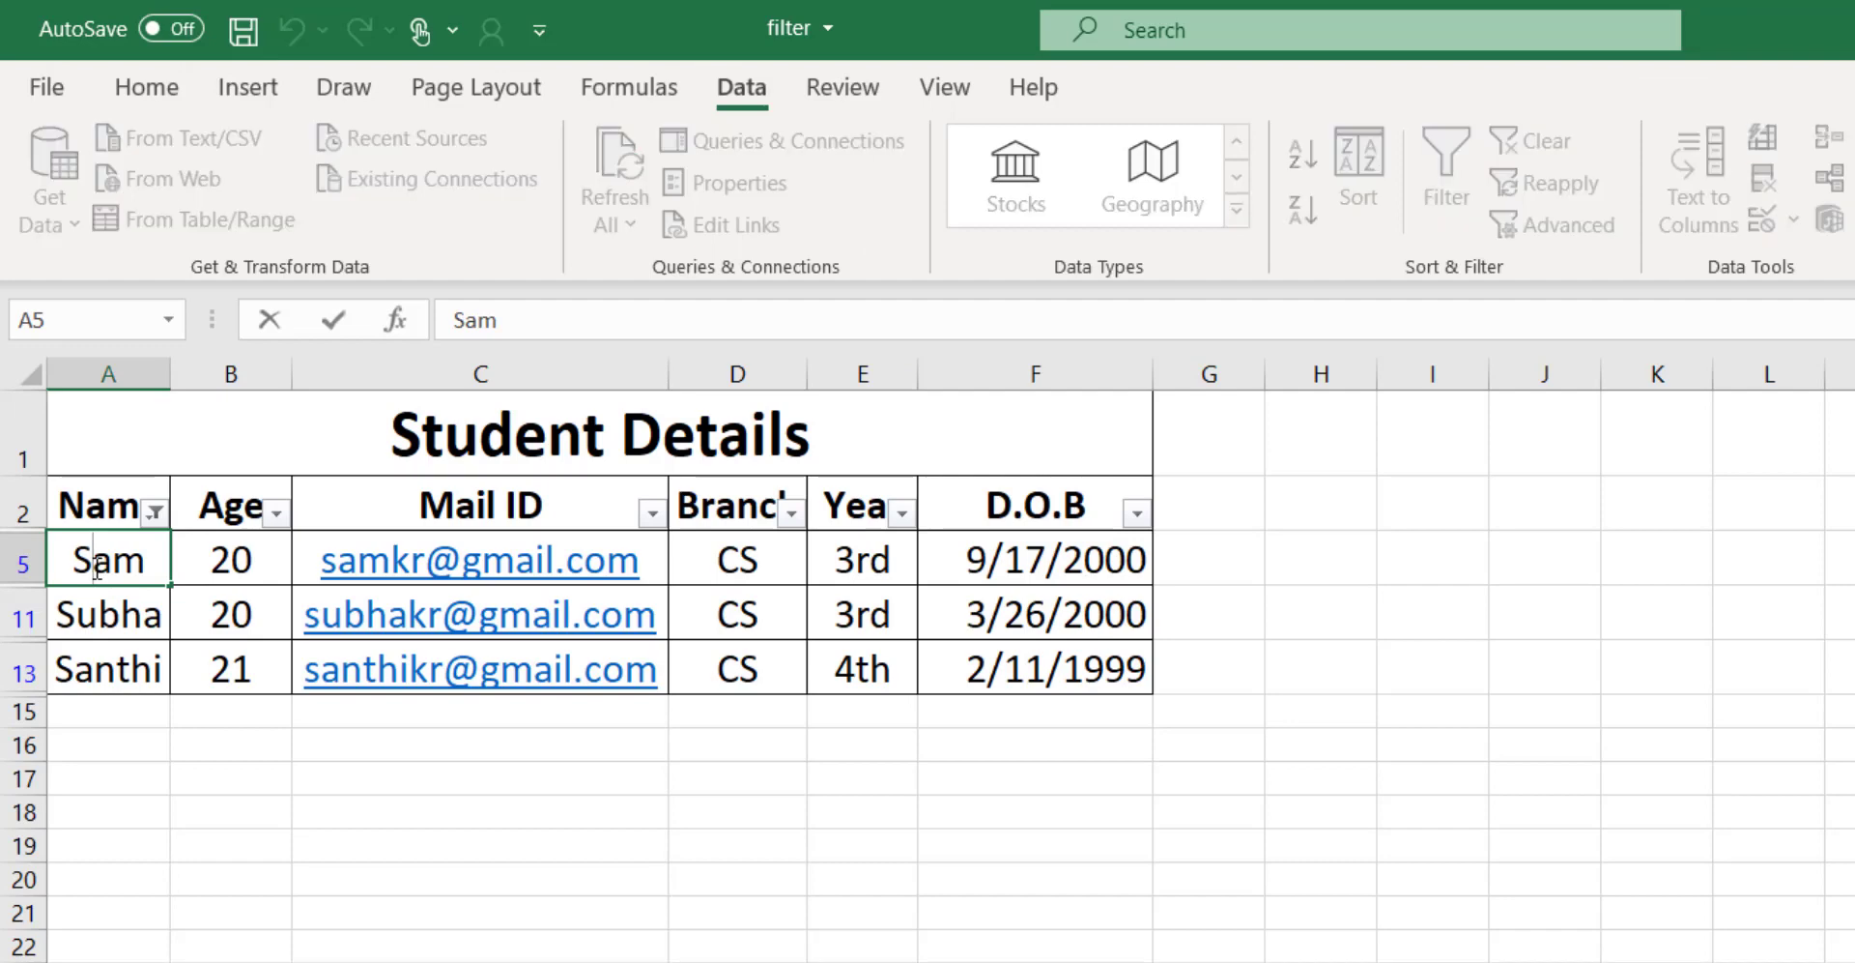
{"action": "key", "text": "BackSpace"}
{"action": "type", "text": "R"}
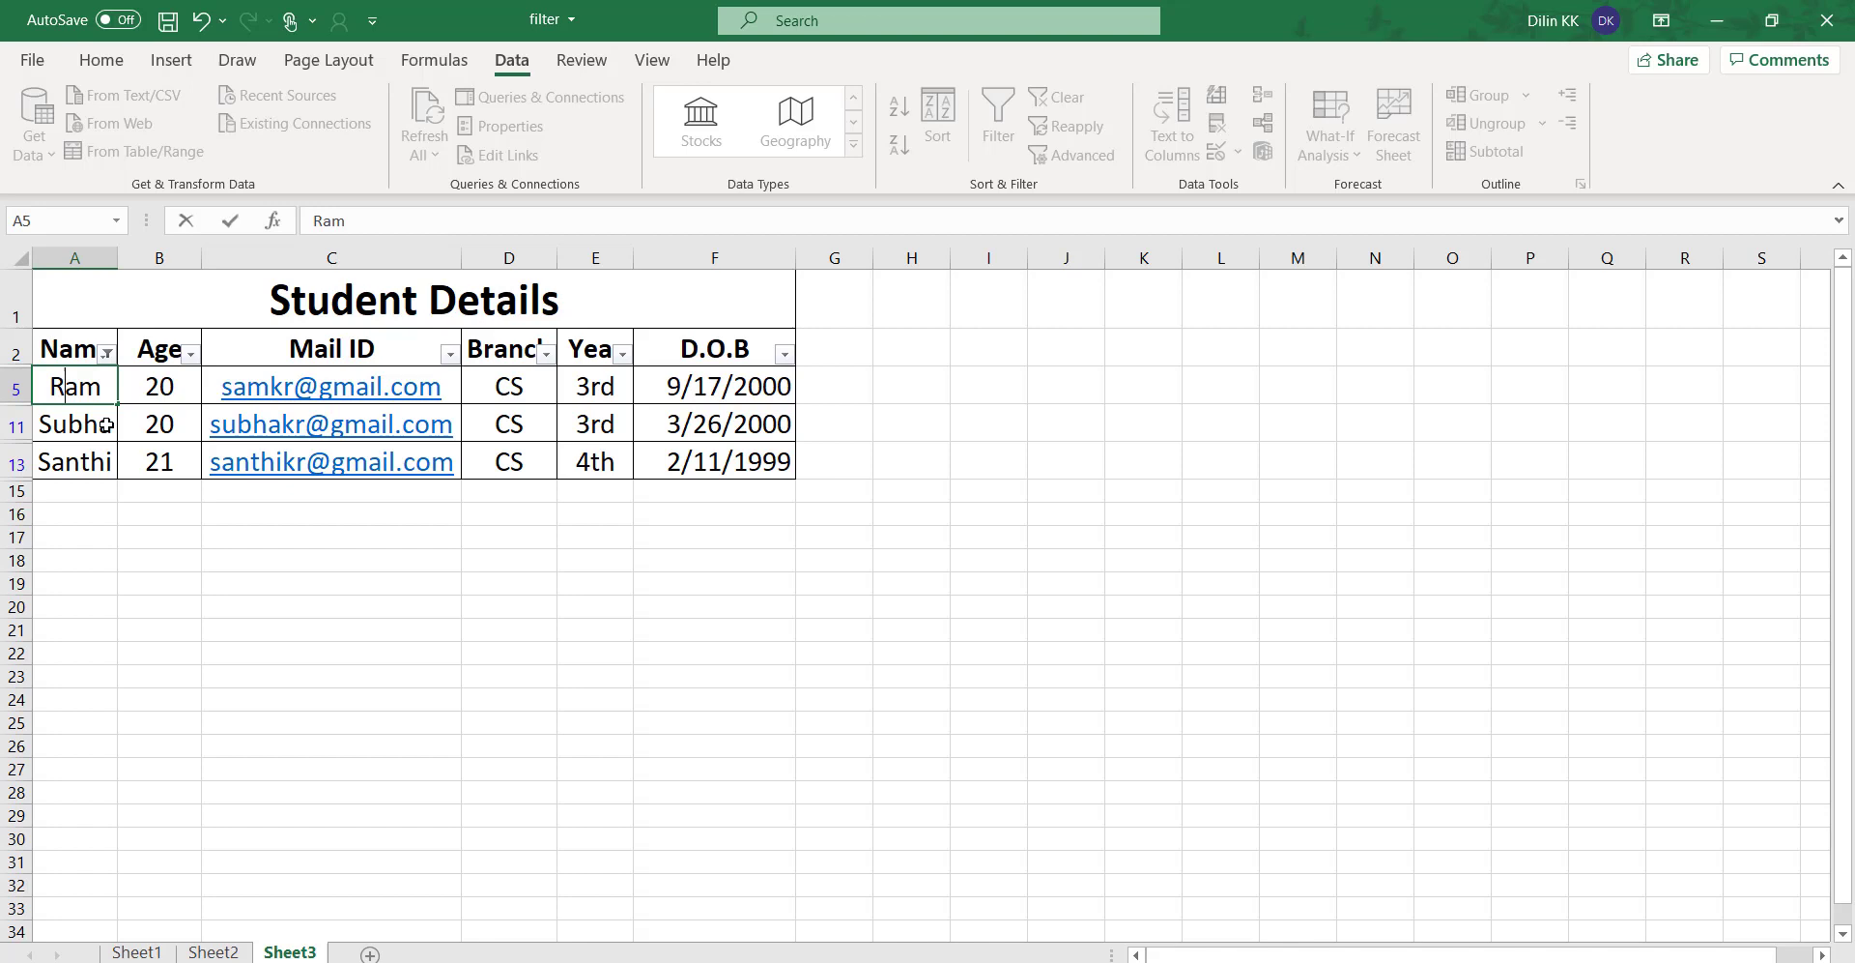
{"action": "left_click", "coordinate": [96, 426]}
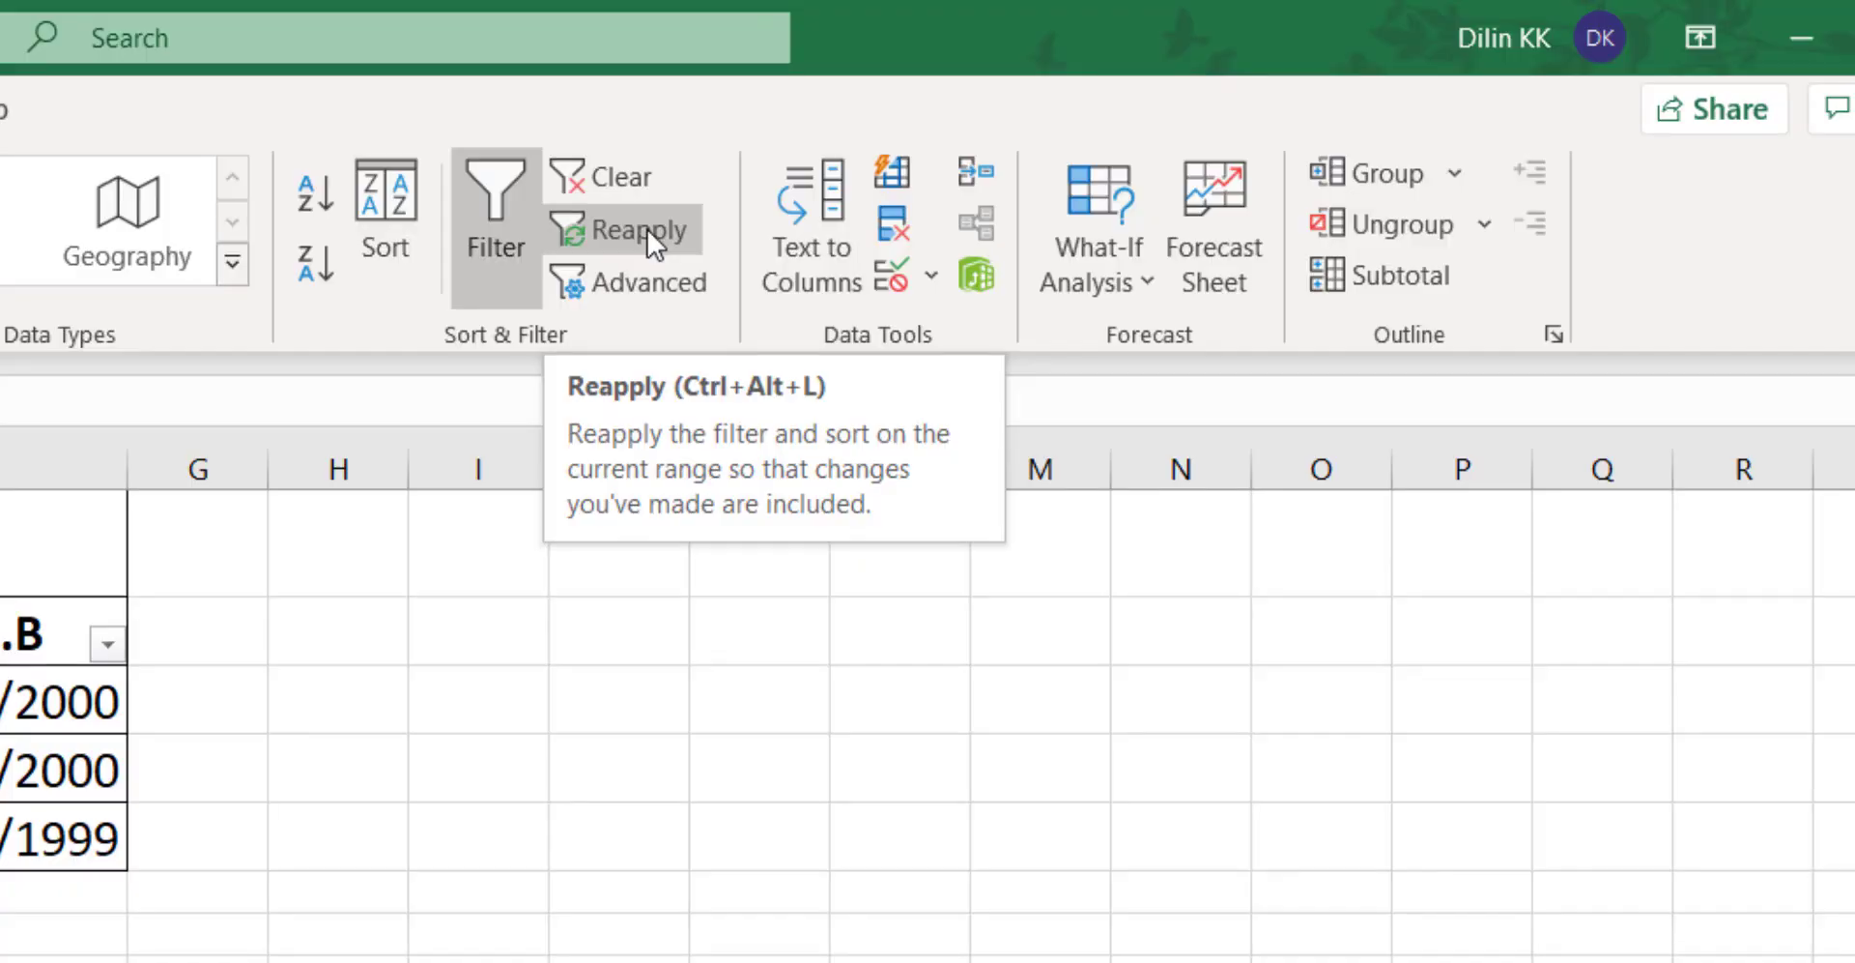
{"action": "left_click", "coordinate": [648, 229]}
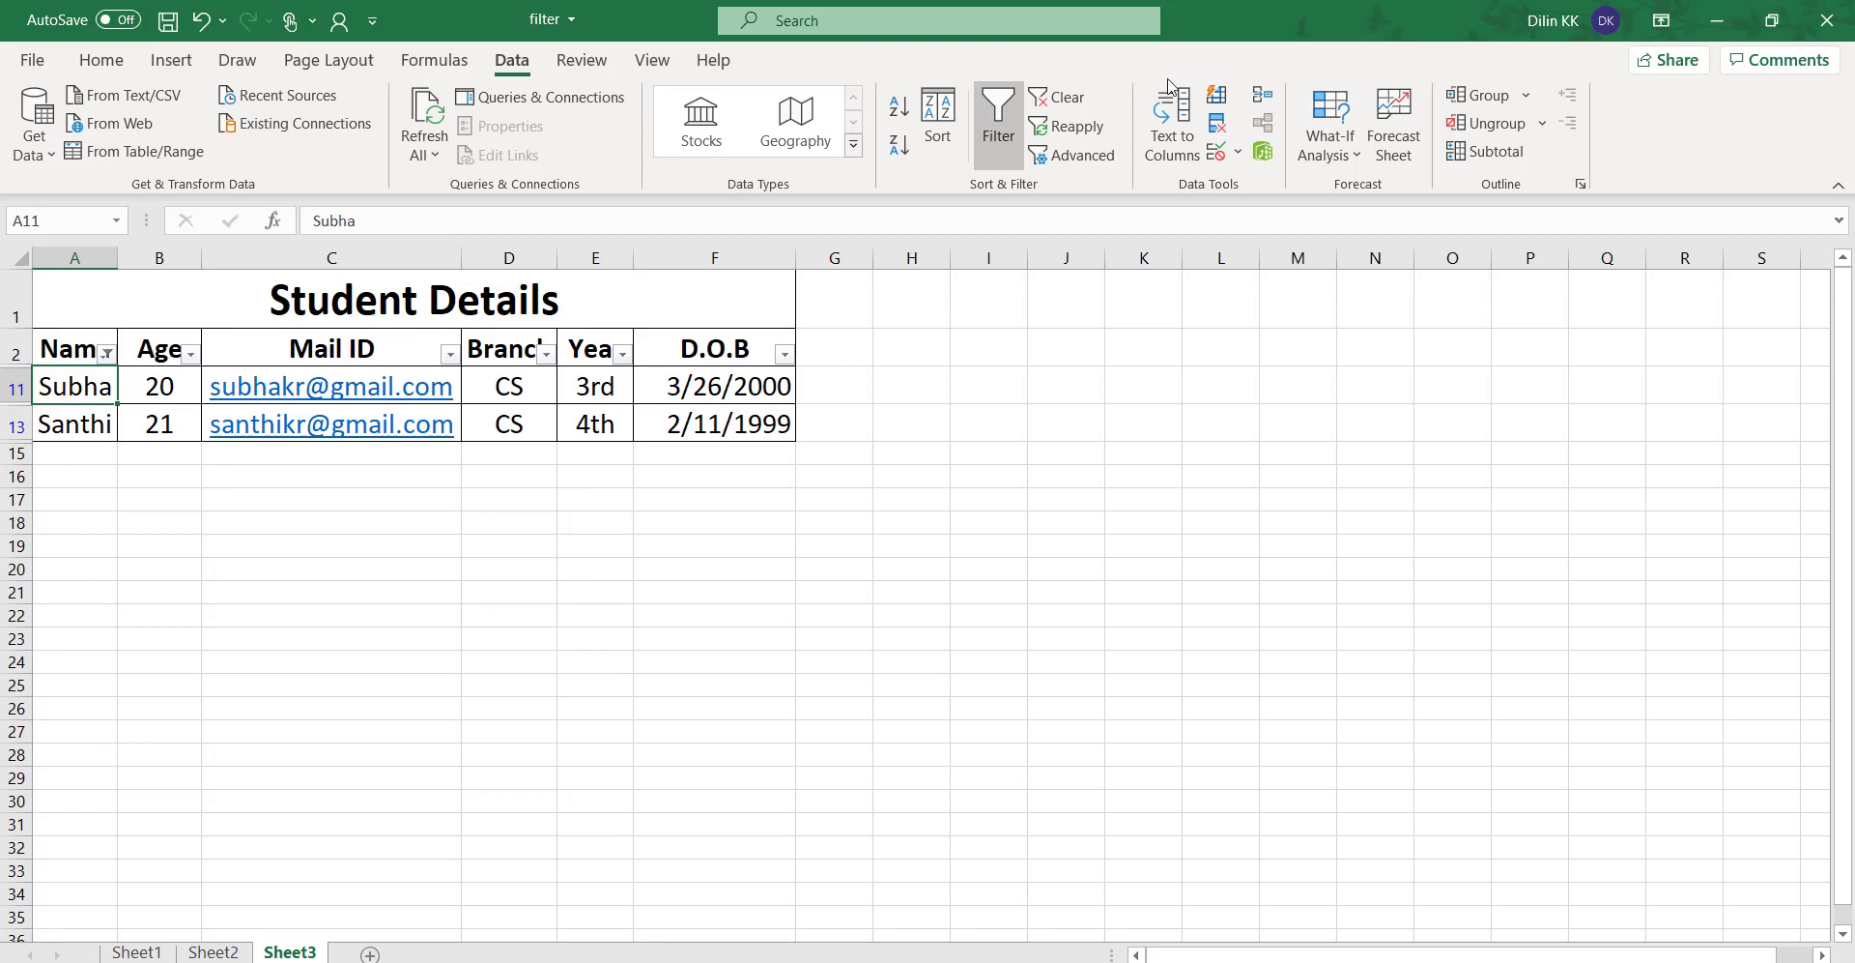
Clear the name filter and filter Age to less than 20, showing five students
{"action": "left_click", "coordinate": [1066, 98]}
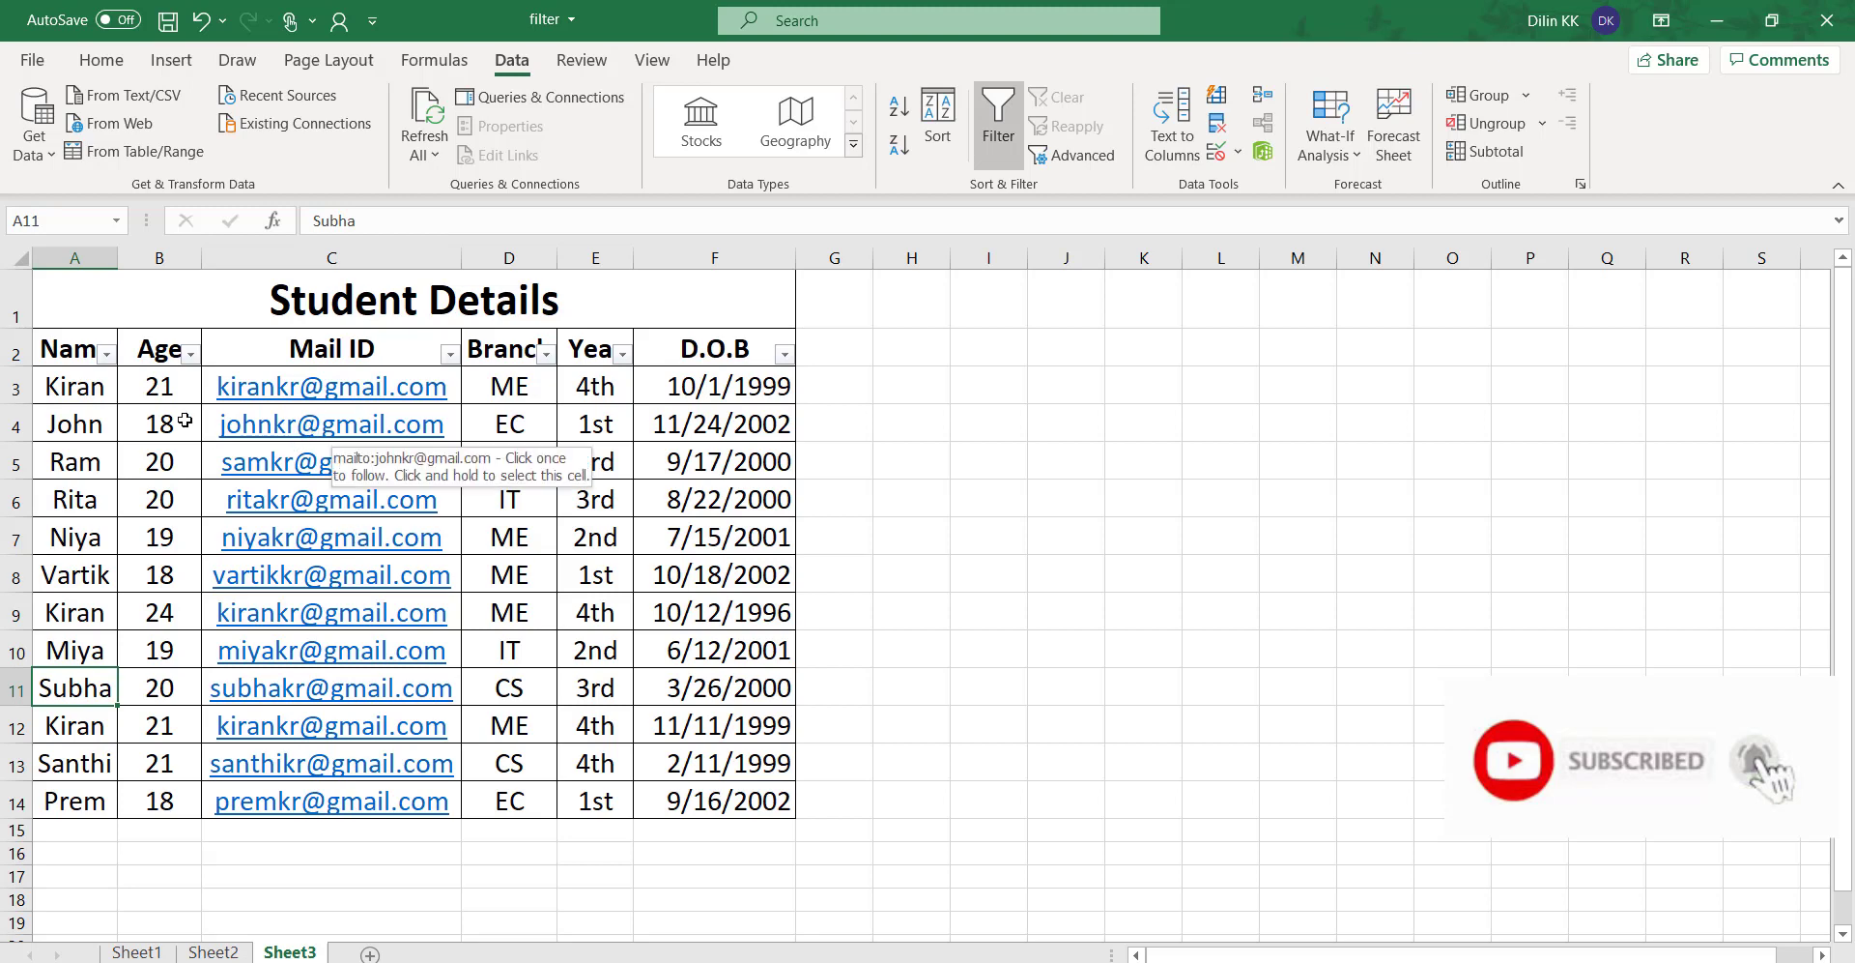
{"action": "left_click", "coordinate": [191, 356]}
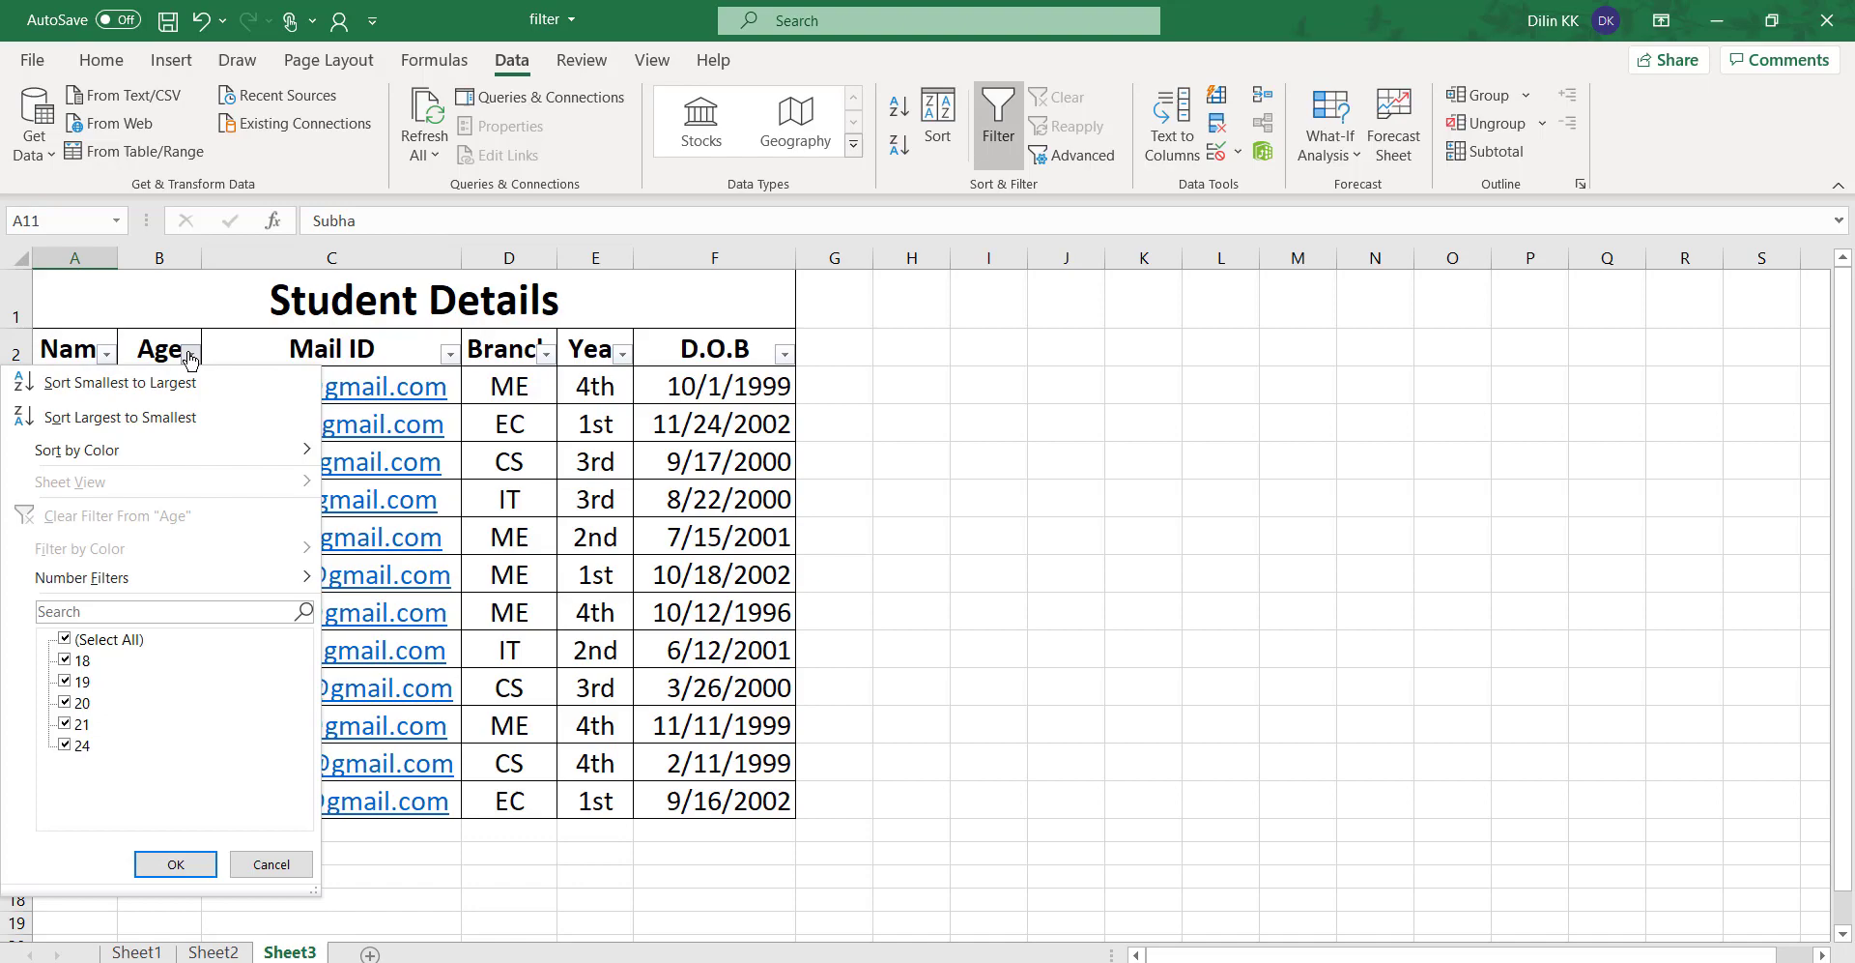
{"action": "mouse_move", "coordinate": [141, 590]}
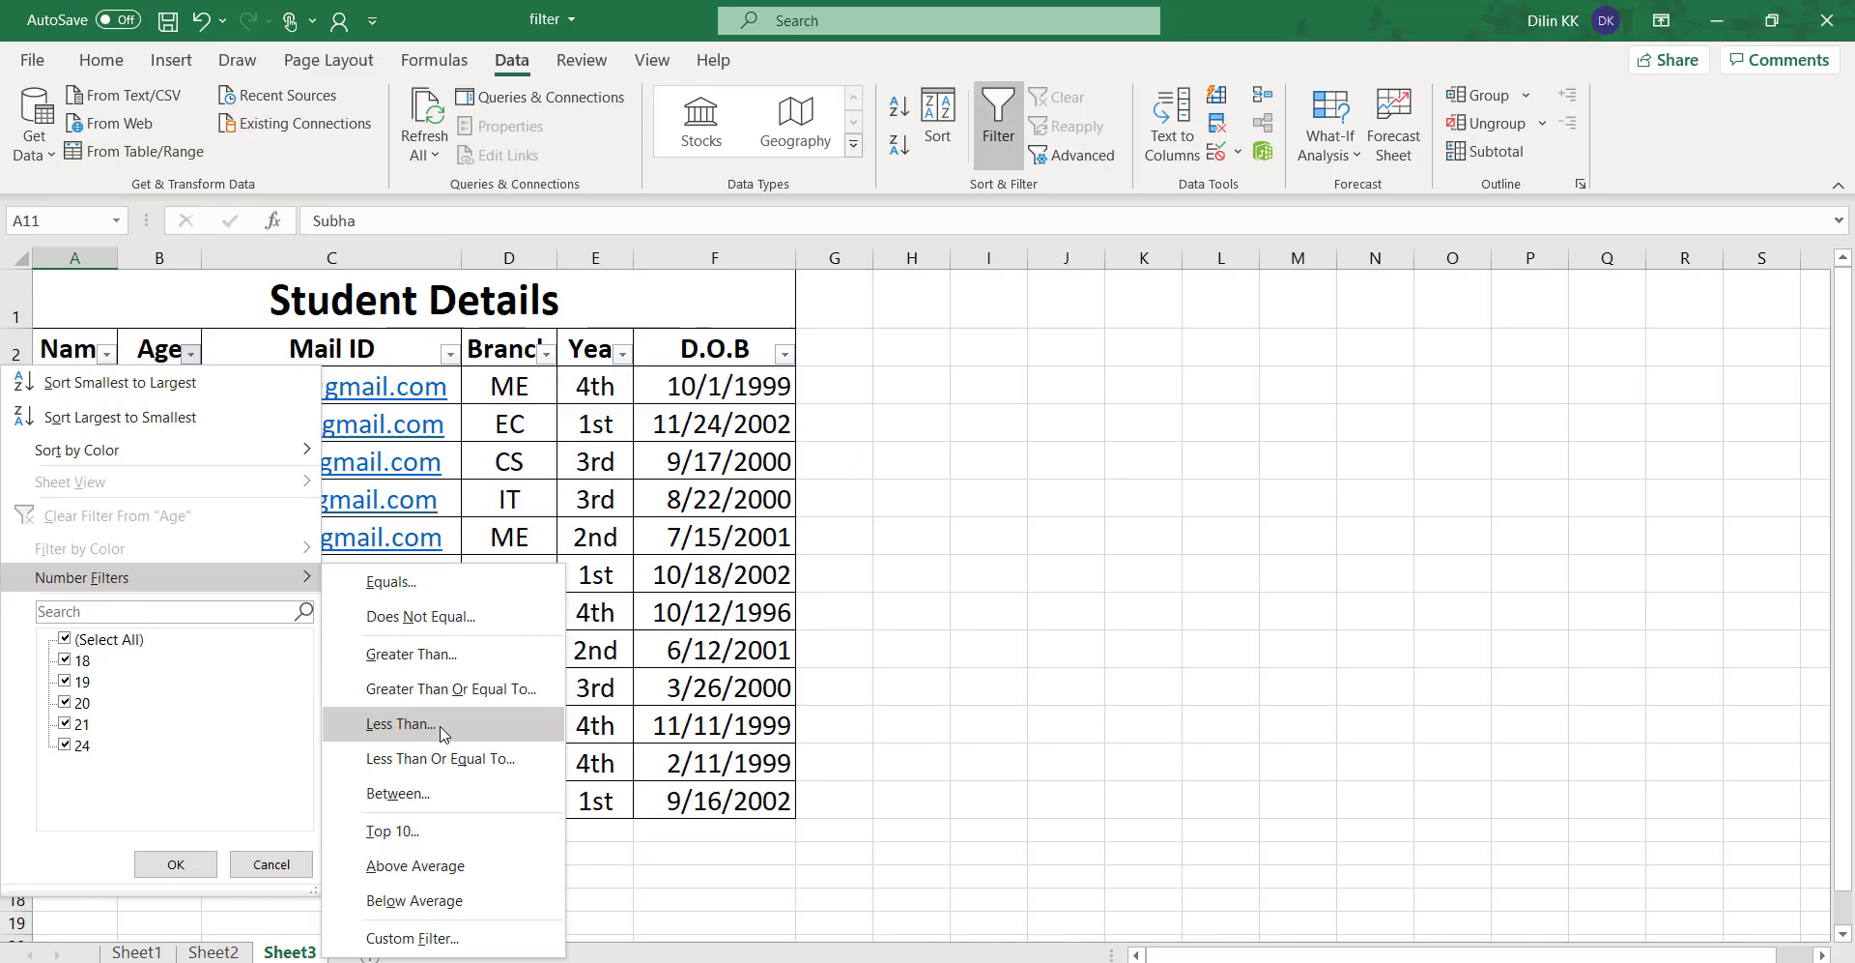
{"action": "left_click", "coordinate": [444, 733]}
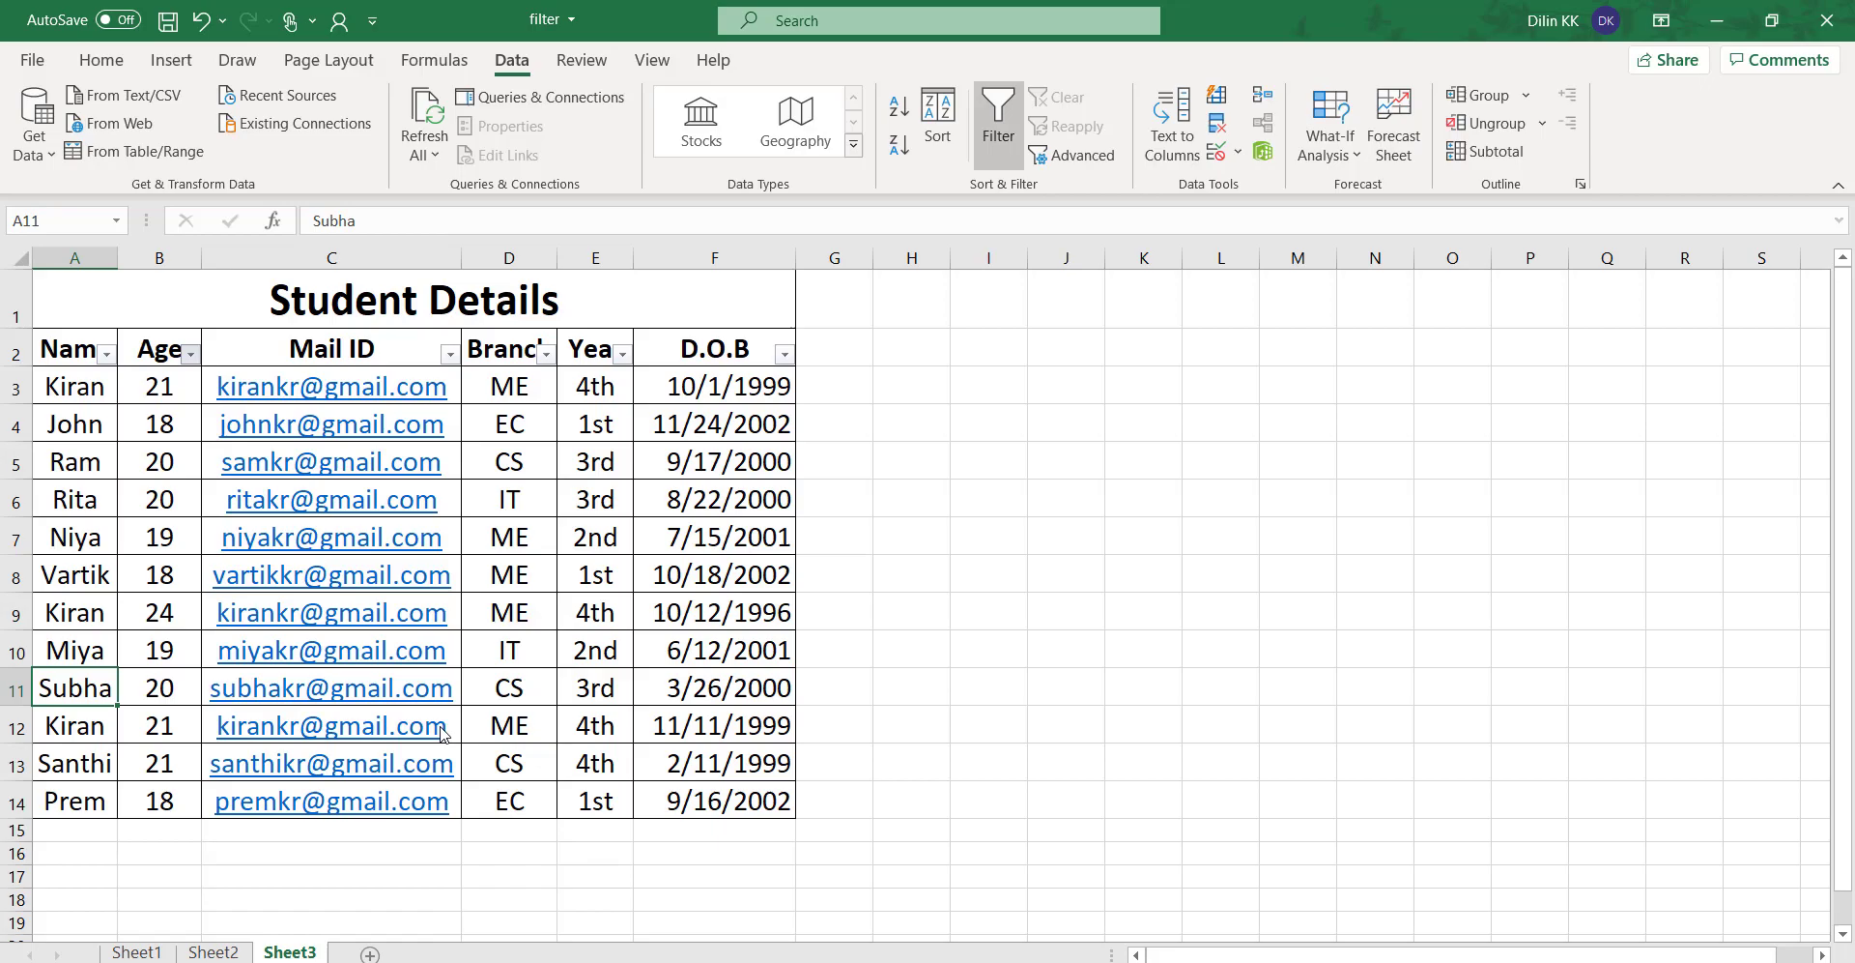
{"action": "type", "text": "20"}
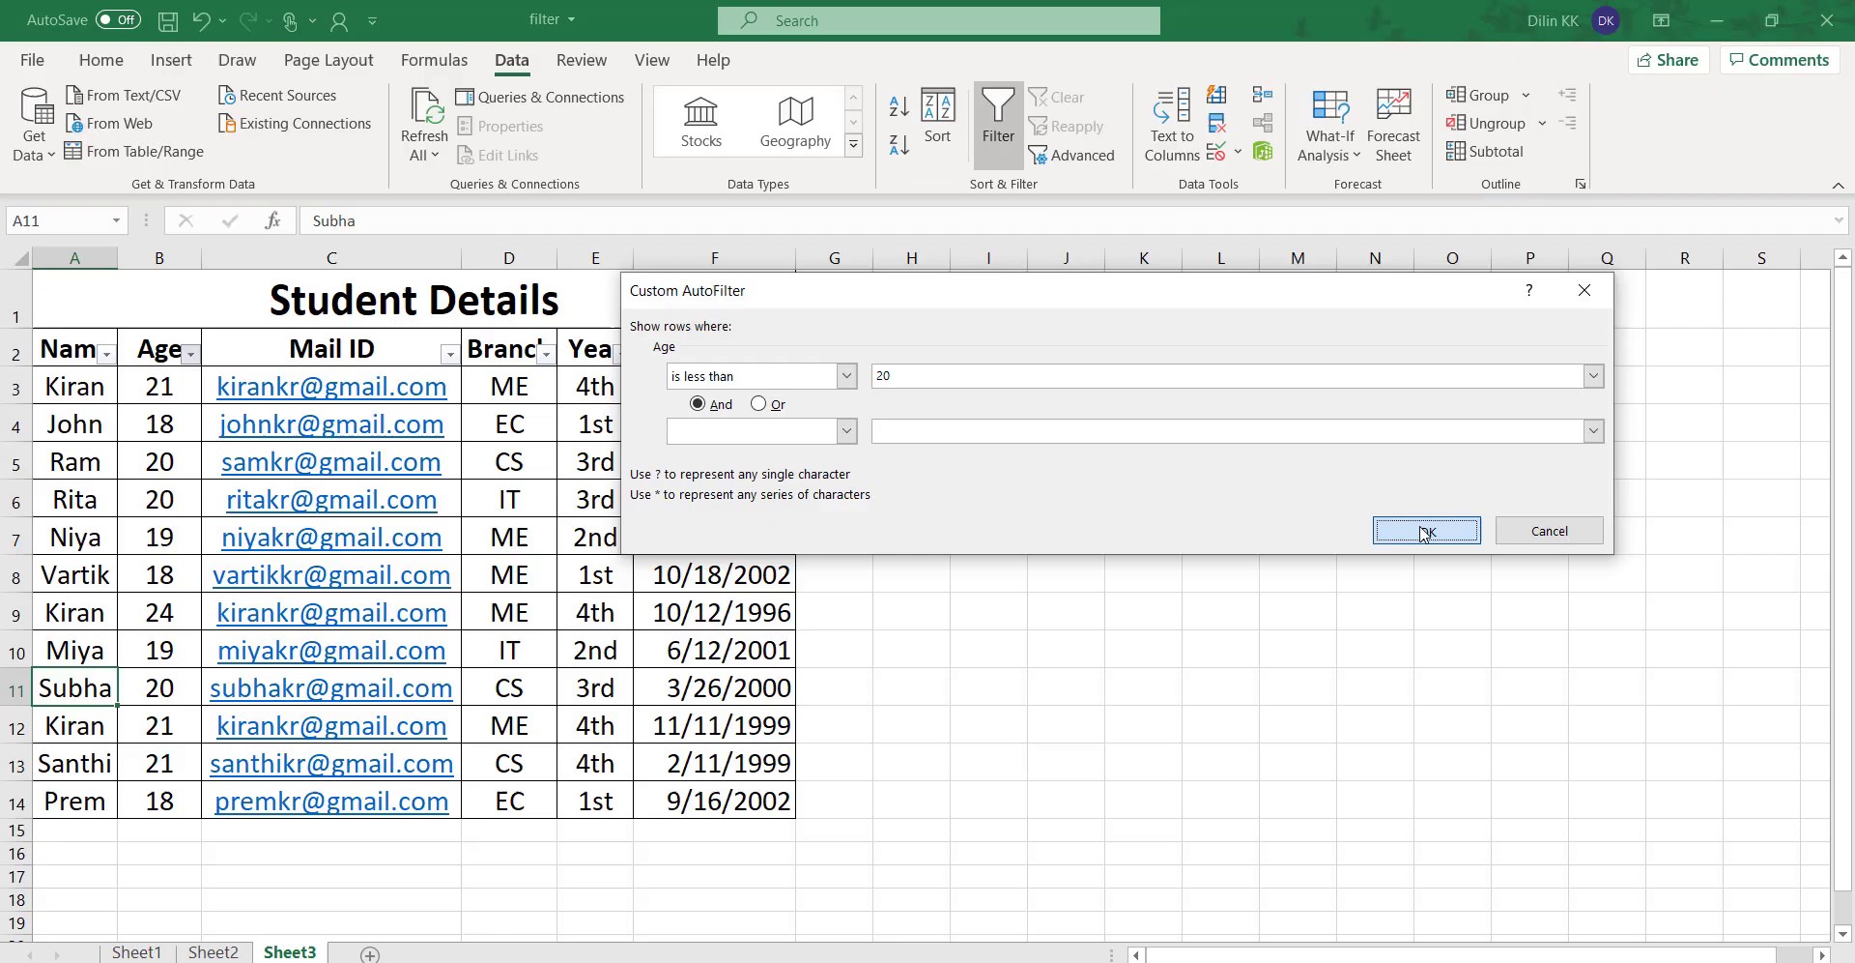
{"action": "left_click", "coordinate": [1490, 654]}
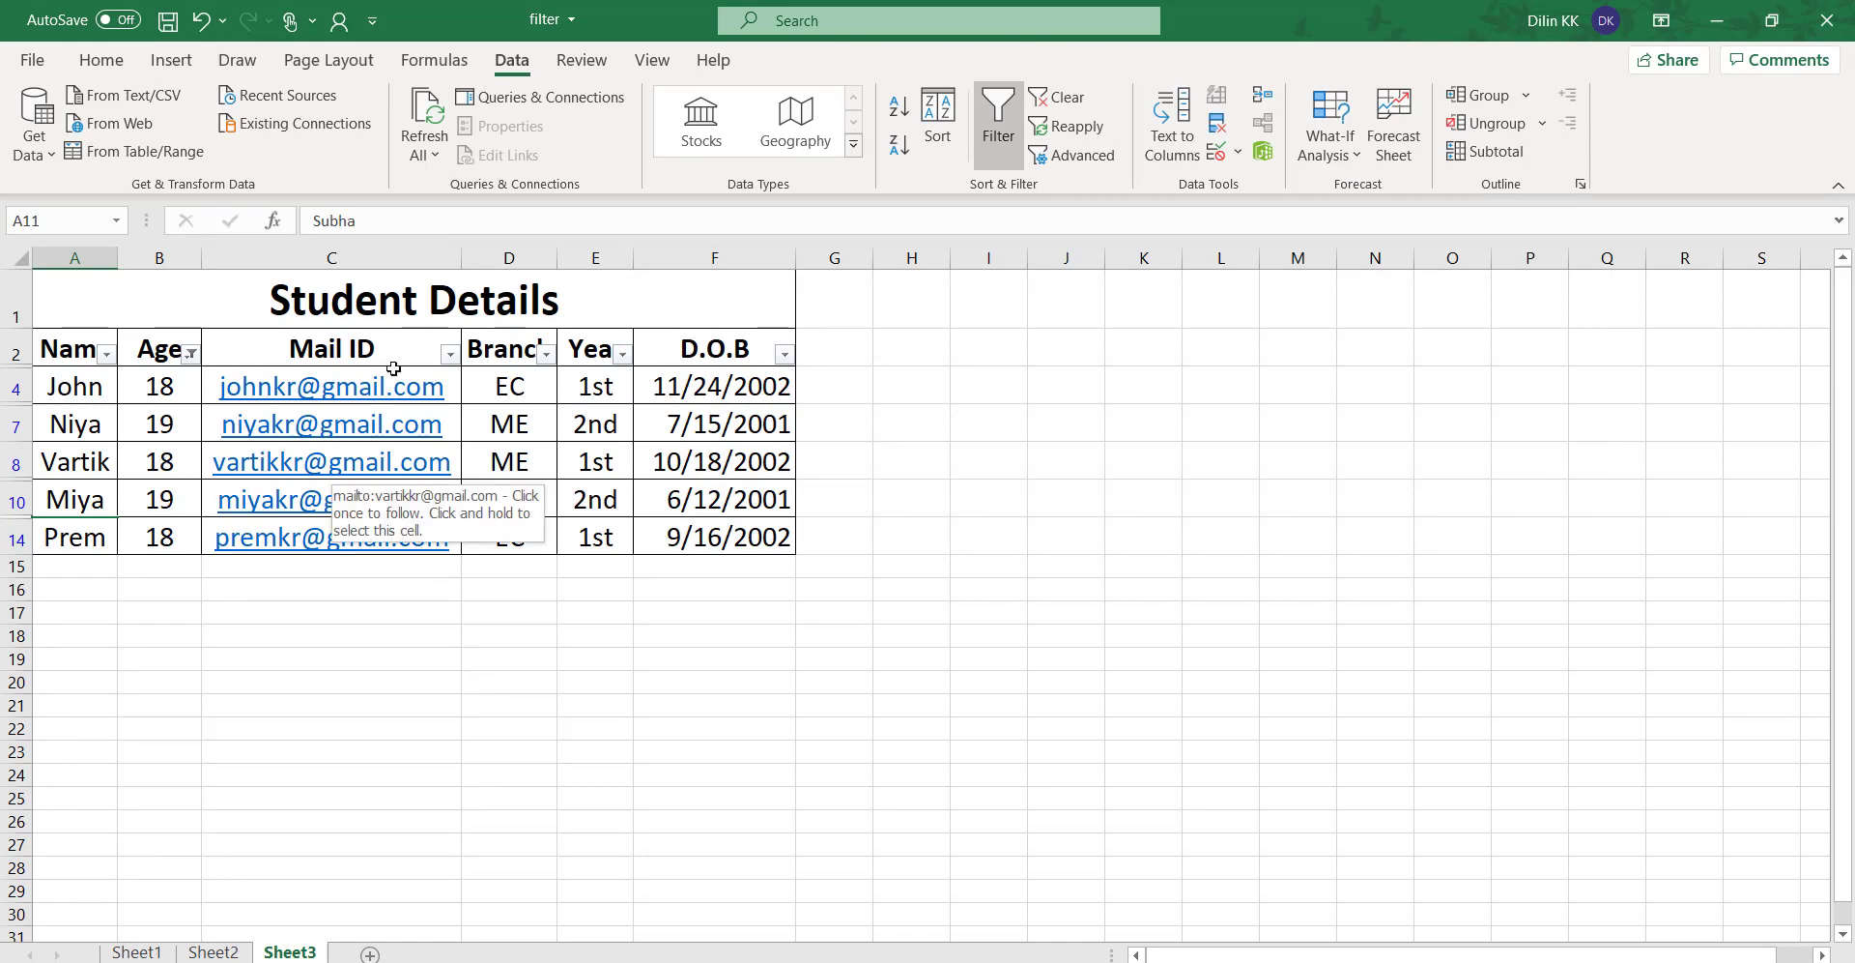
Clear the Age filter and bring up the D.O.B column's Date Filters choices
{"action": "left_click", "coordinate": [1059, 97]}
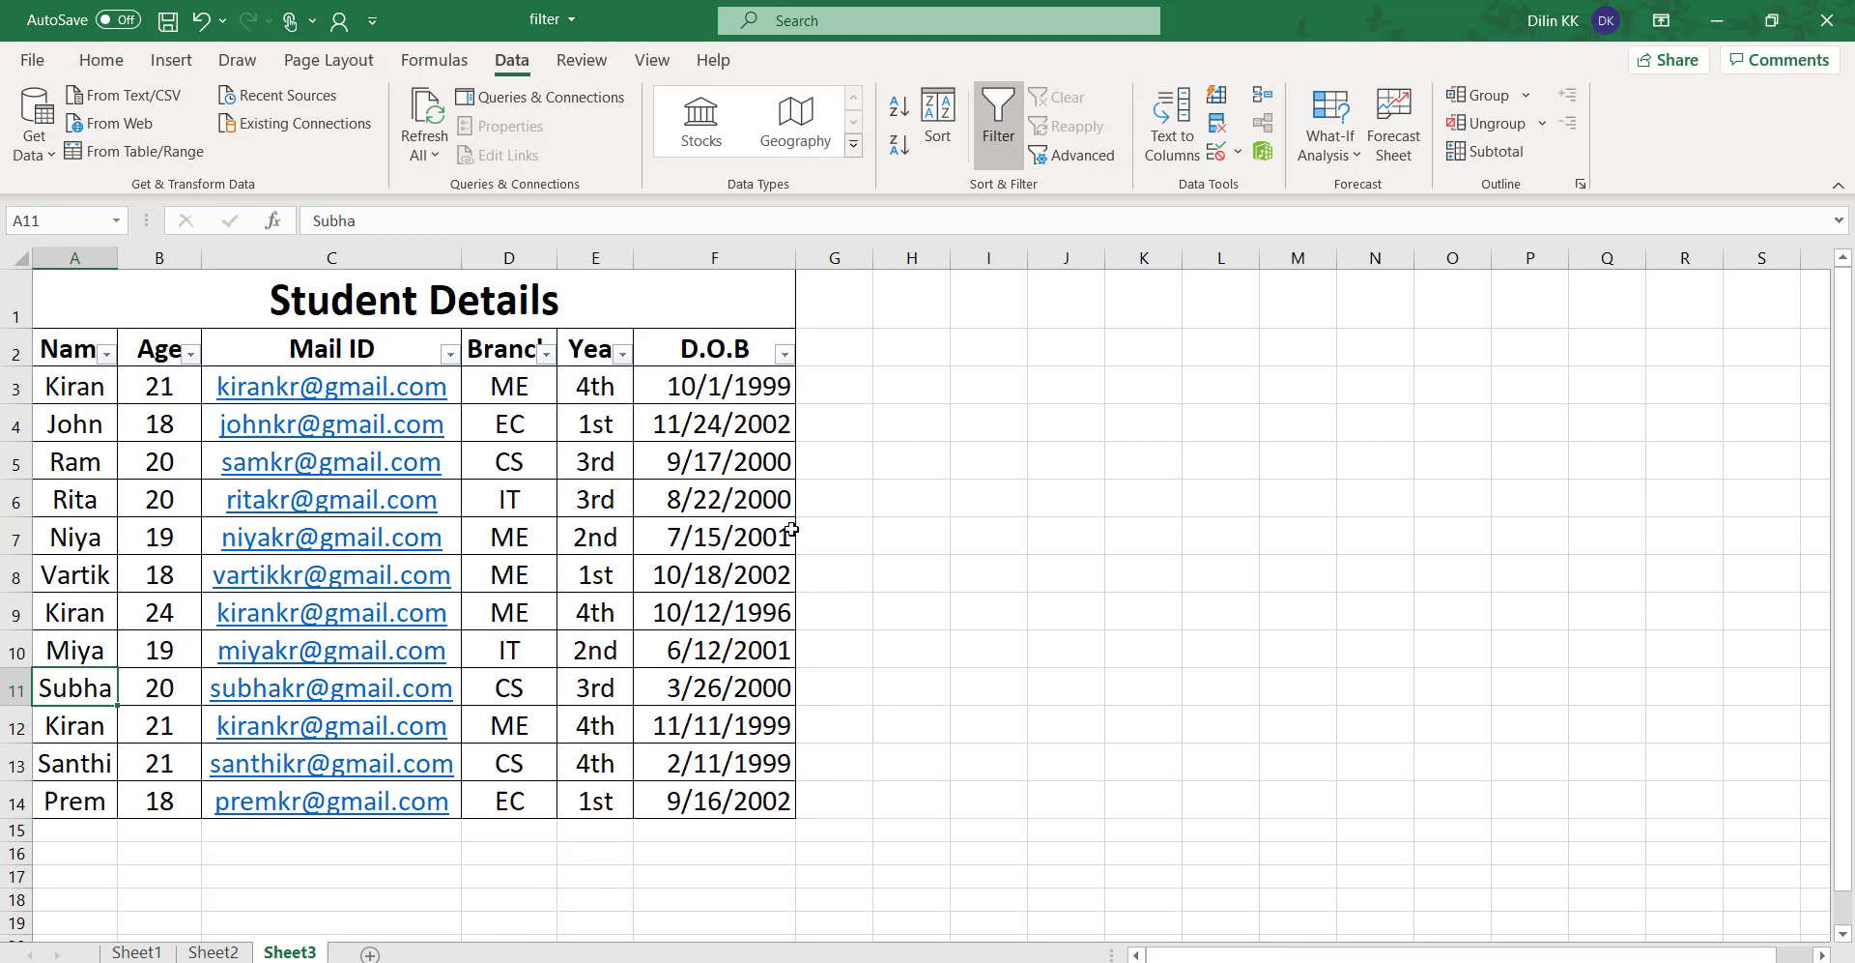
{"action": "left_click", "coordinate": [786, 354]}
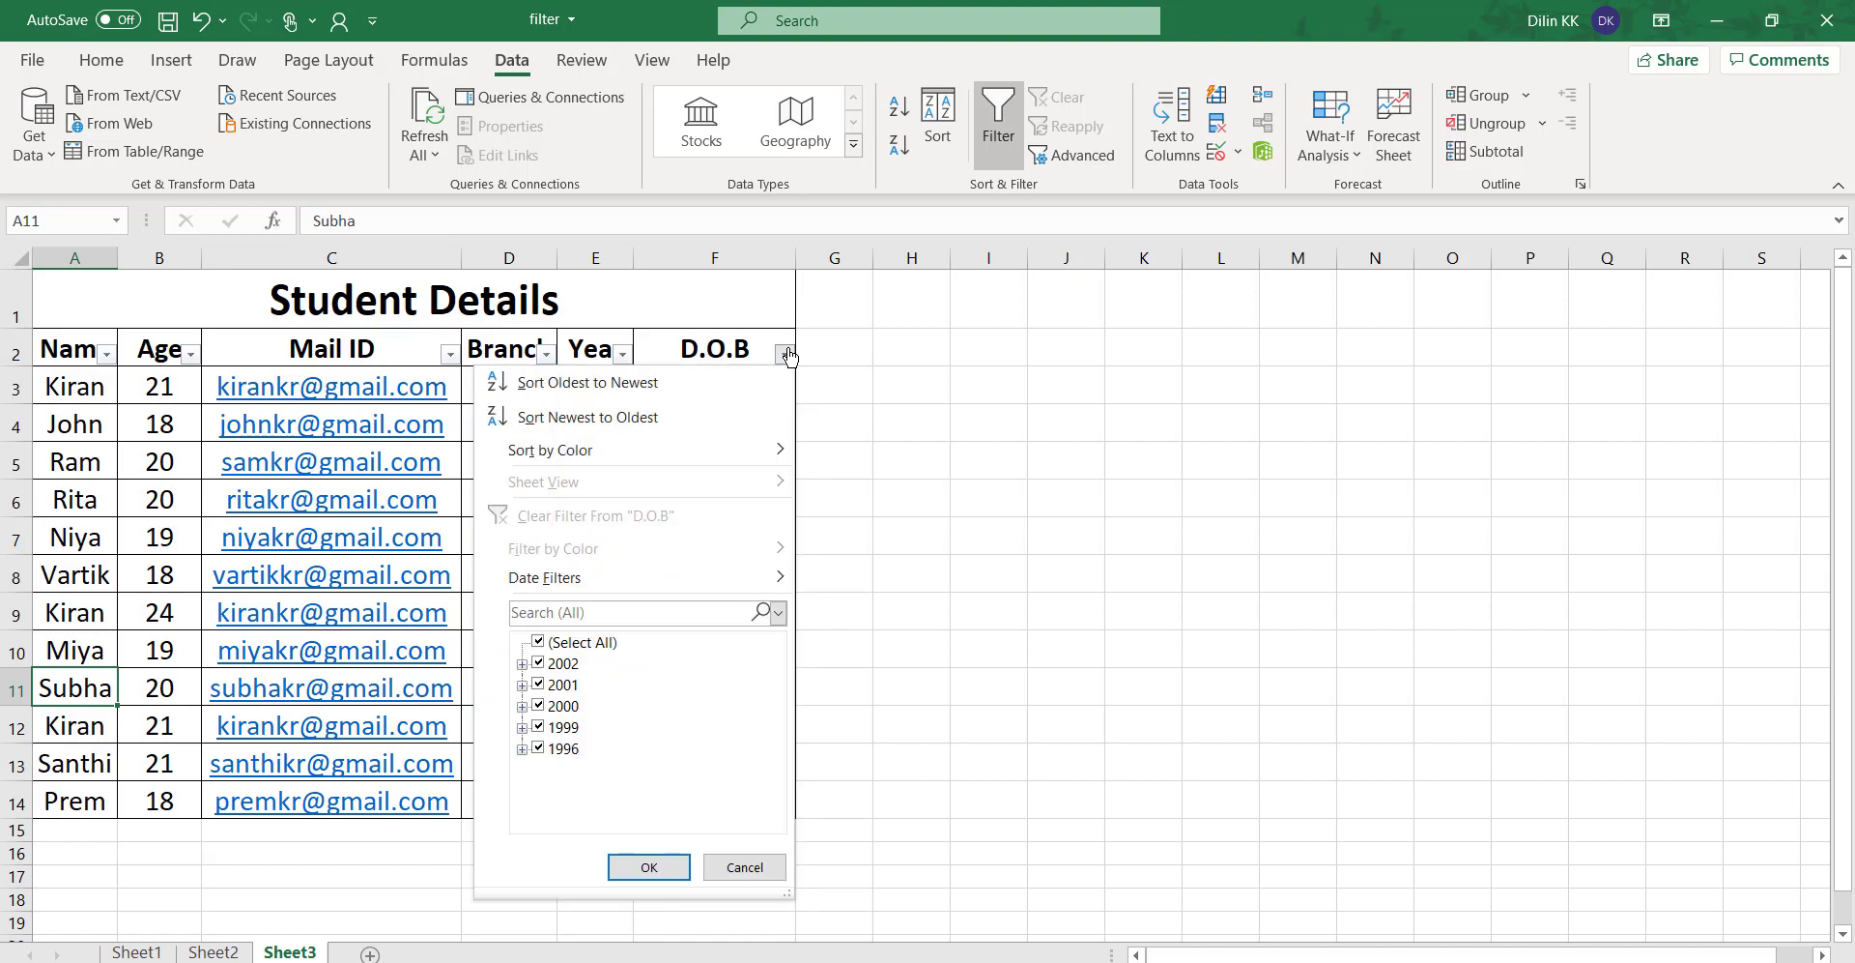
{"action": "mouse_move", "coordinate": [599, 579]}
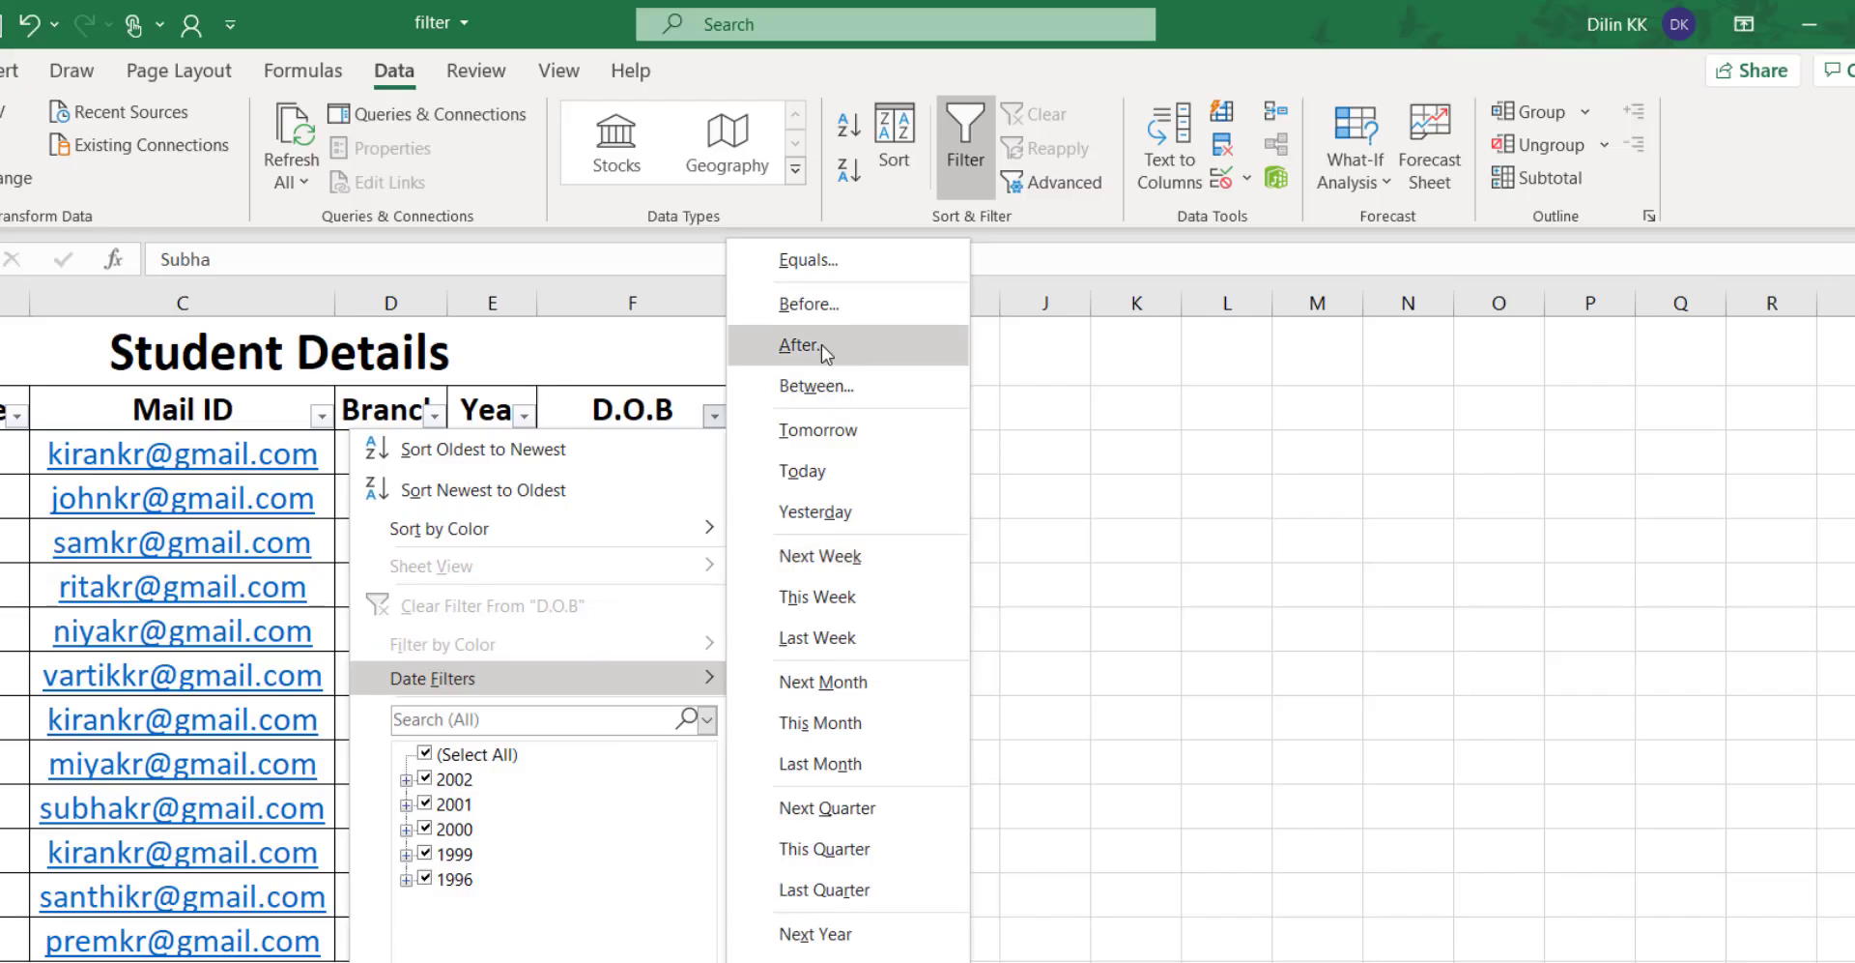
Filter D.O.B to dates after 1/1/2000, leaving 8 of the 12 students
{"action": "left_click", "coordinate": [822, 344]}
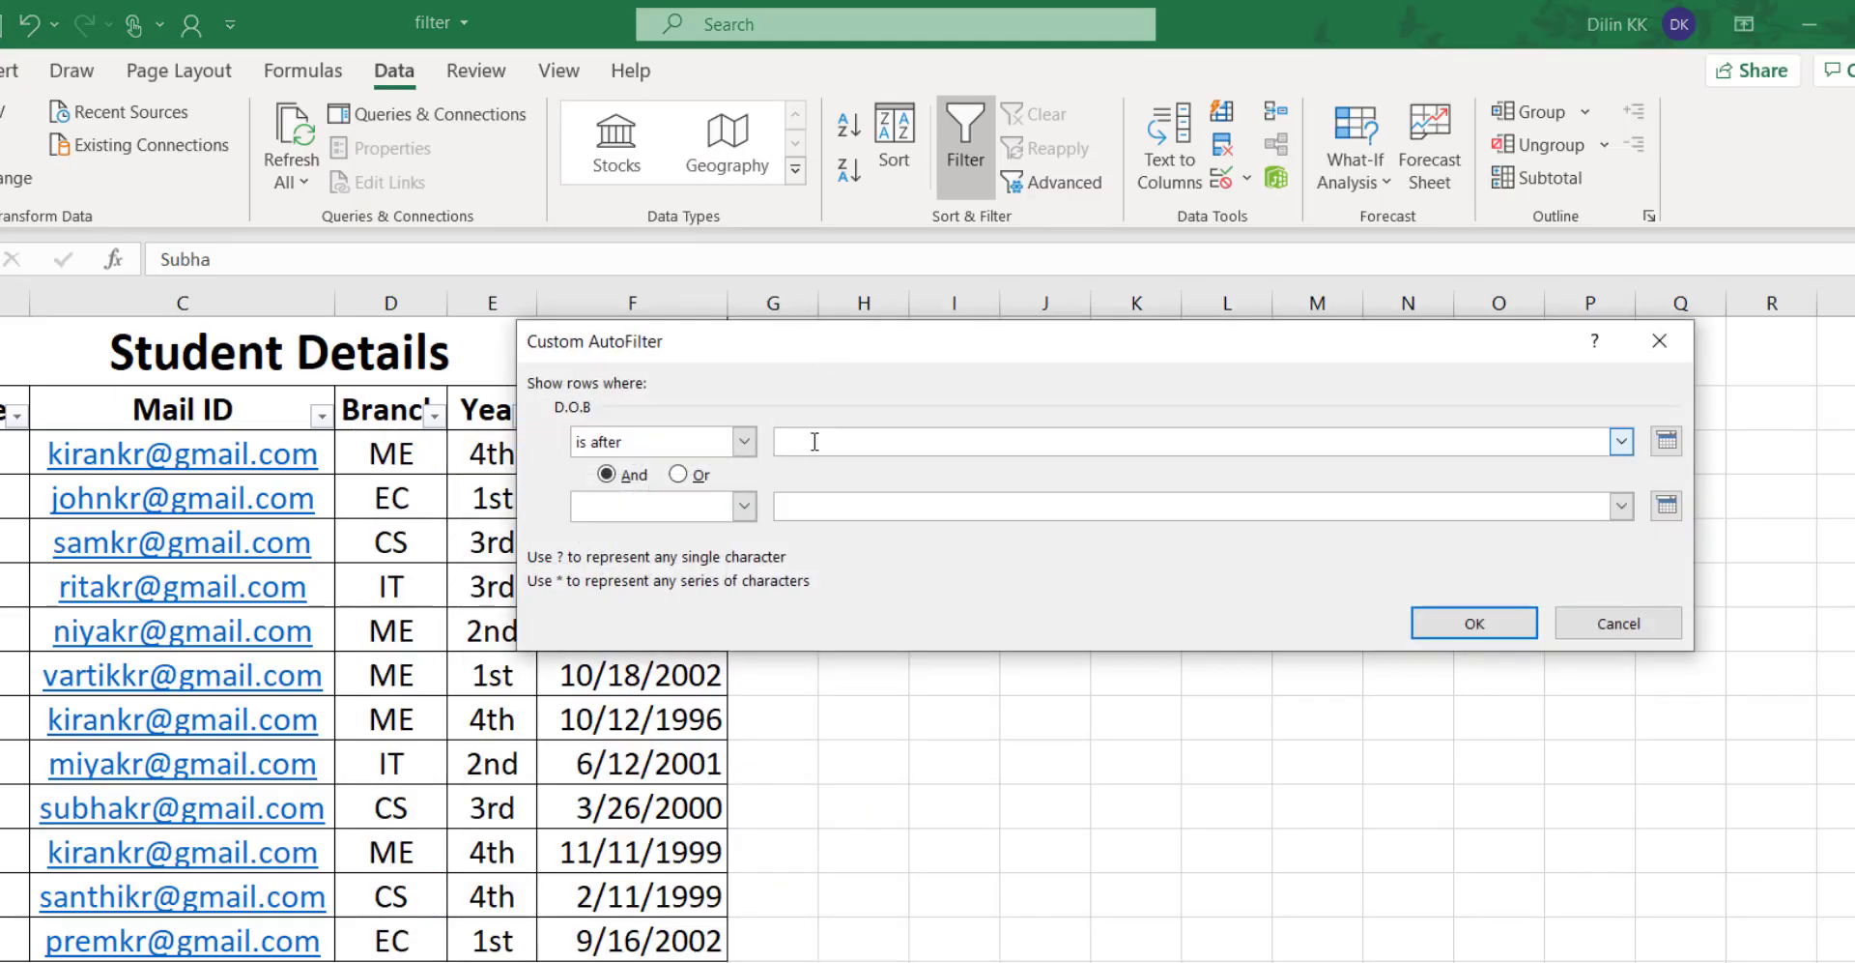
{"action": "type", "text": "1/1/2000"}
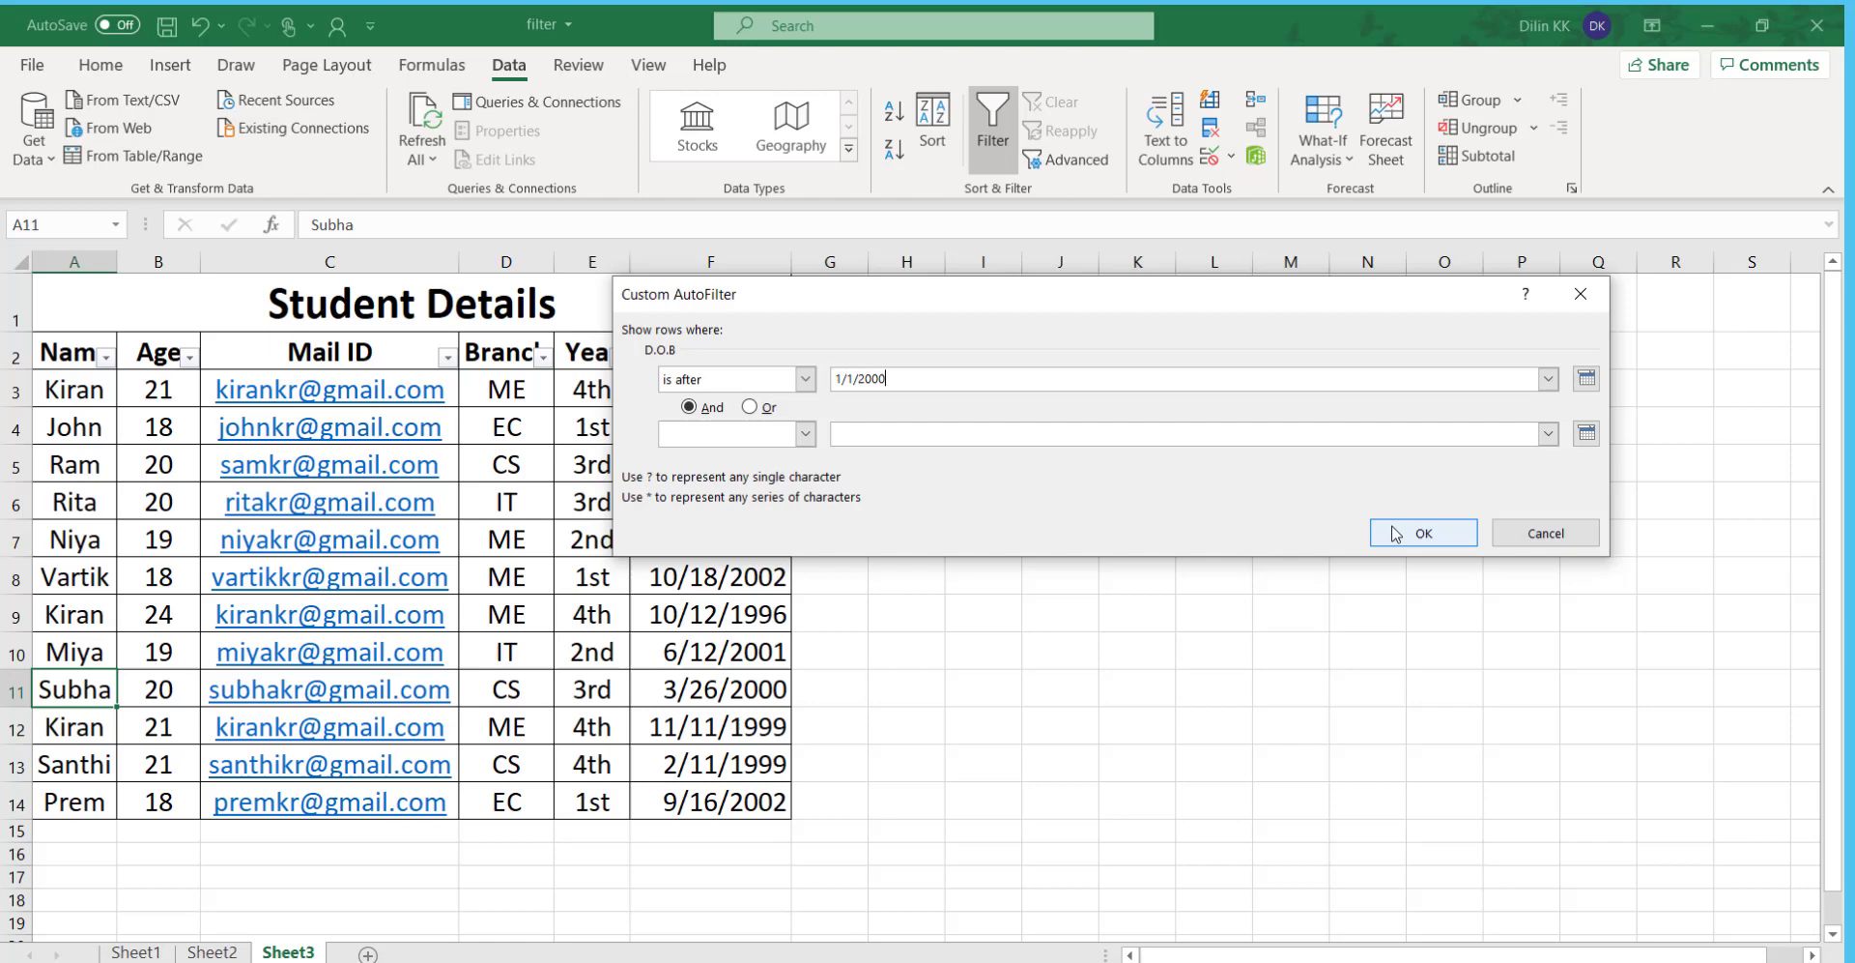
{"action": "left_click", "coordinate": [1396, 534]}
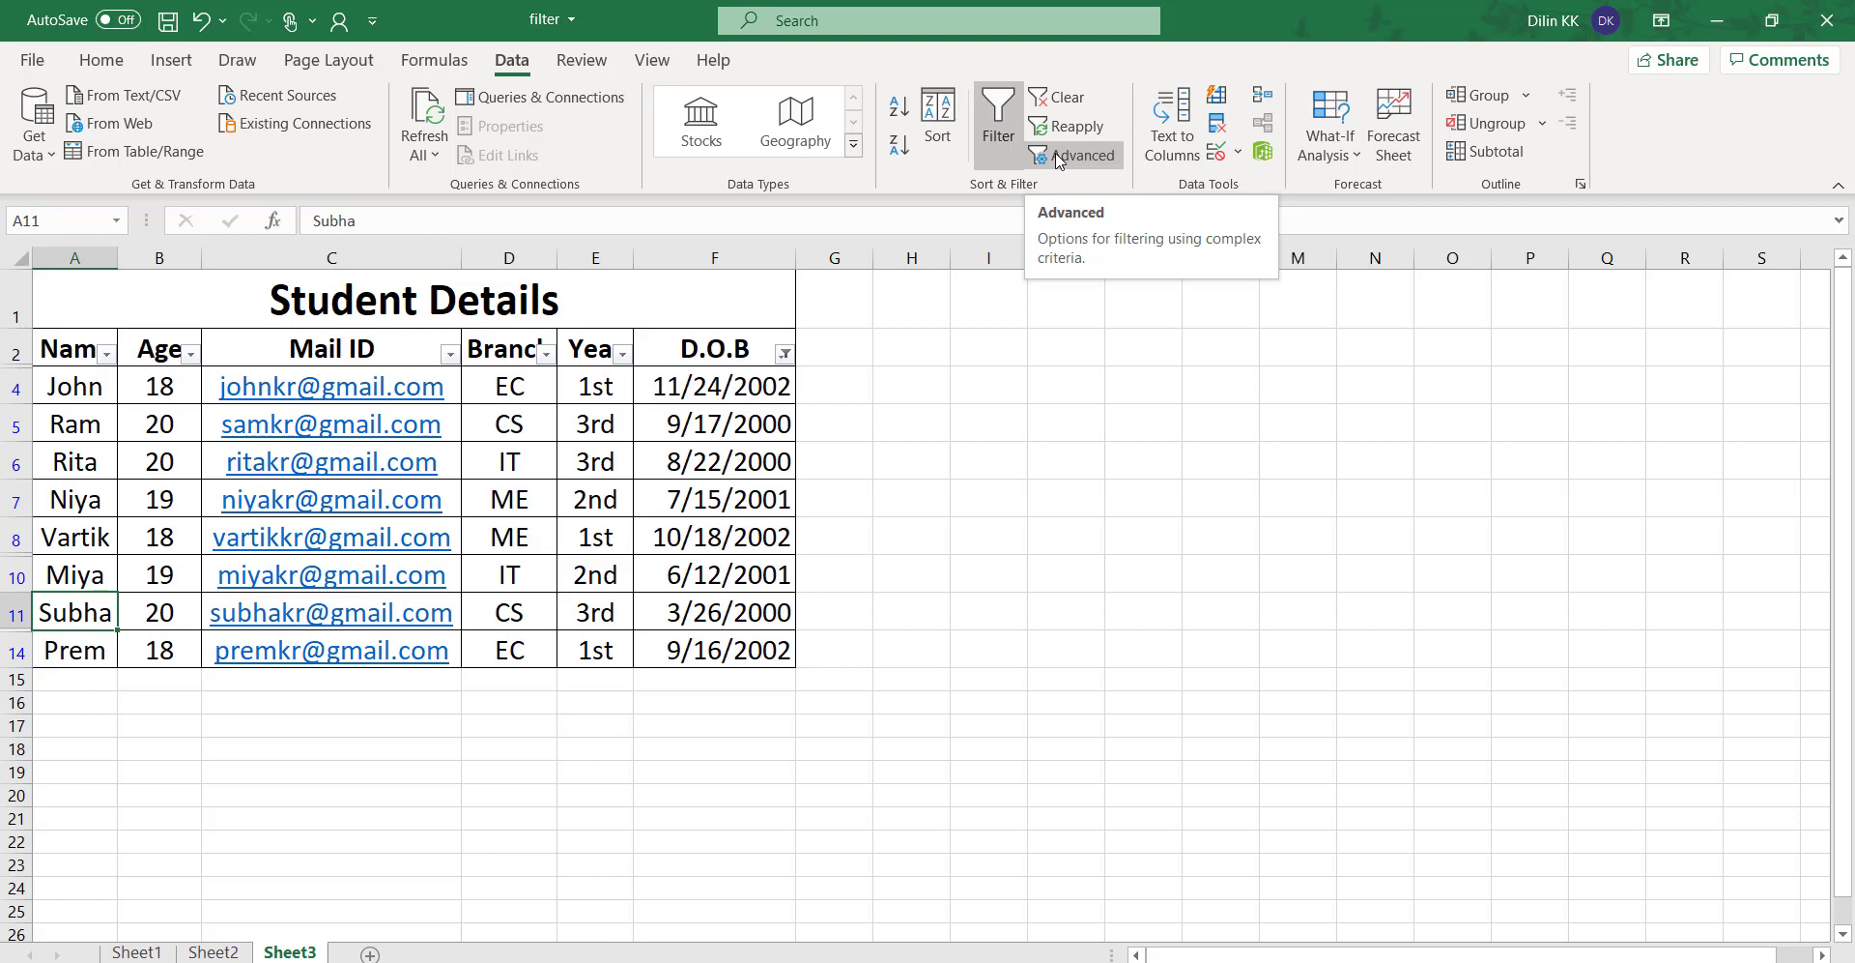
Open Sheet2, the sales table with Trans_ID, Location, Month and Total_Price columns
{"action": "left_click", "coordinate": [210, 953]}
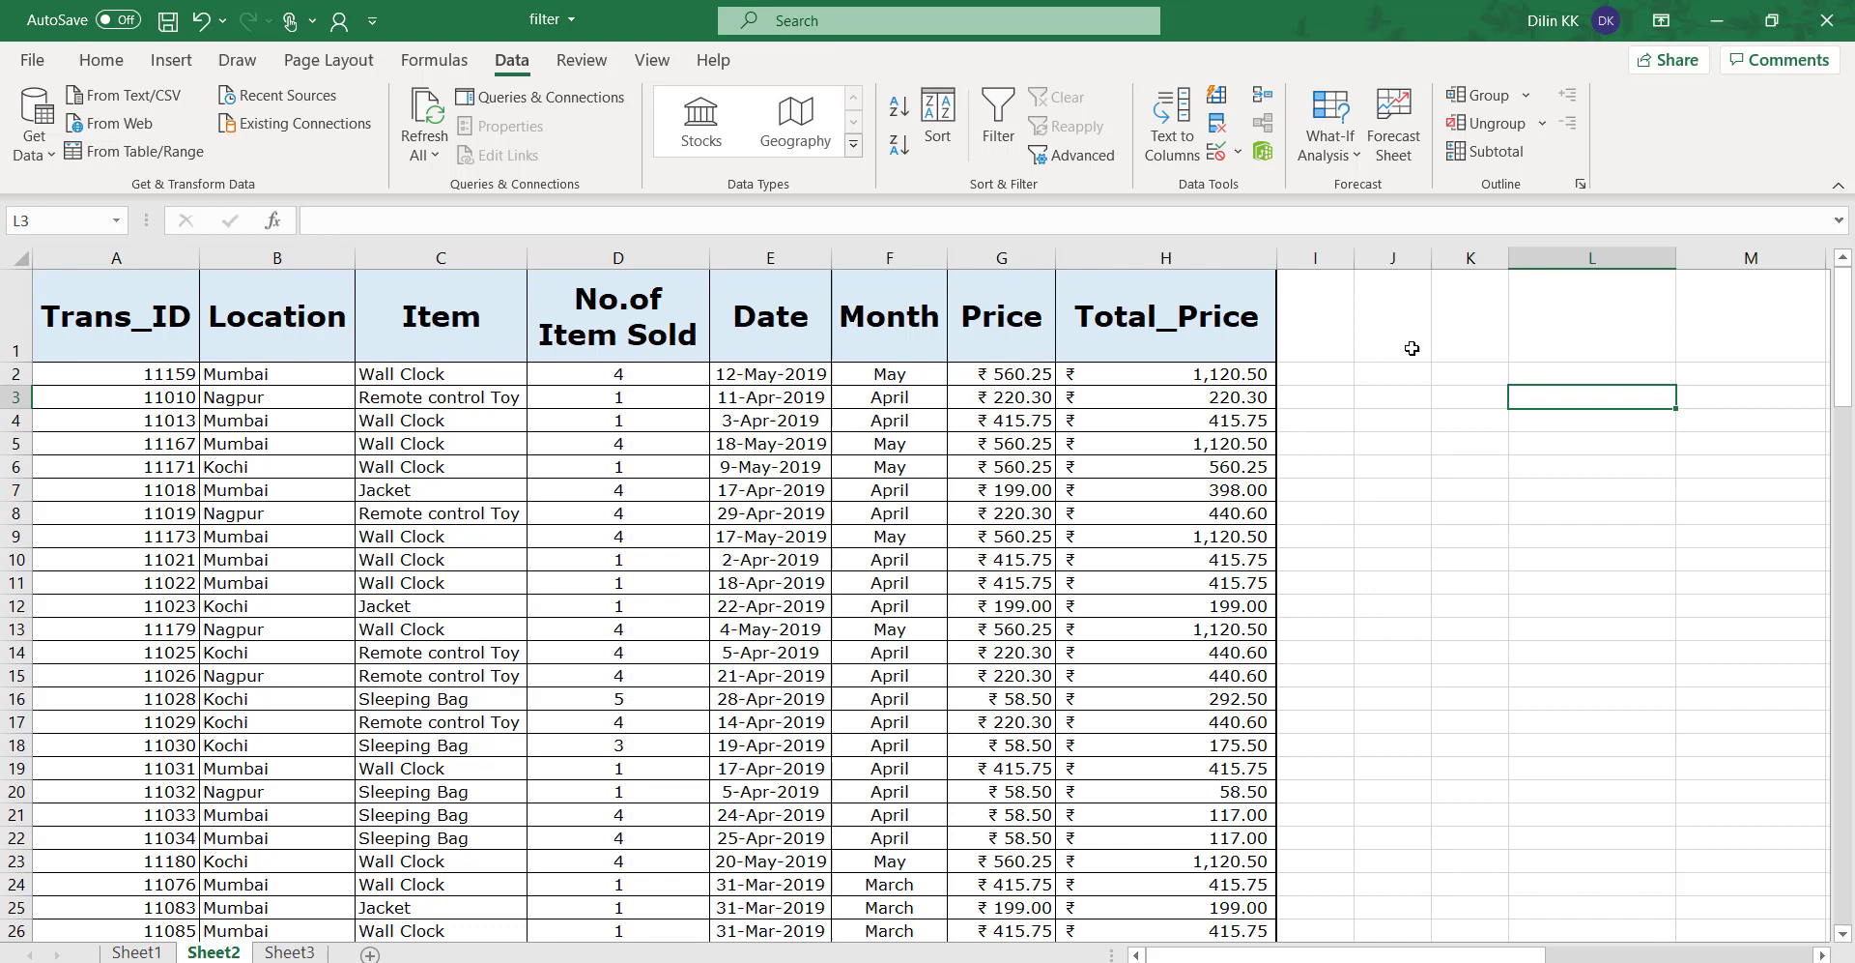
Enter headers Location and Month in J1:K1 with Mumbai and May beneath them
{"action": "left_click", "coordinate": [1385, 333]}
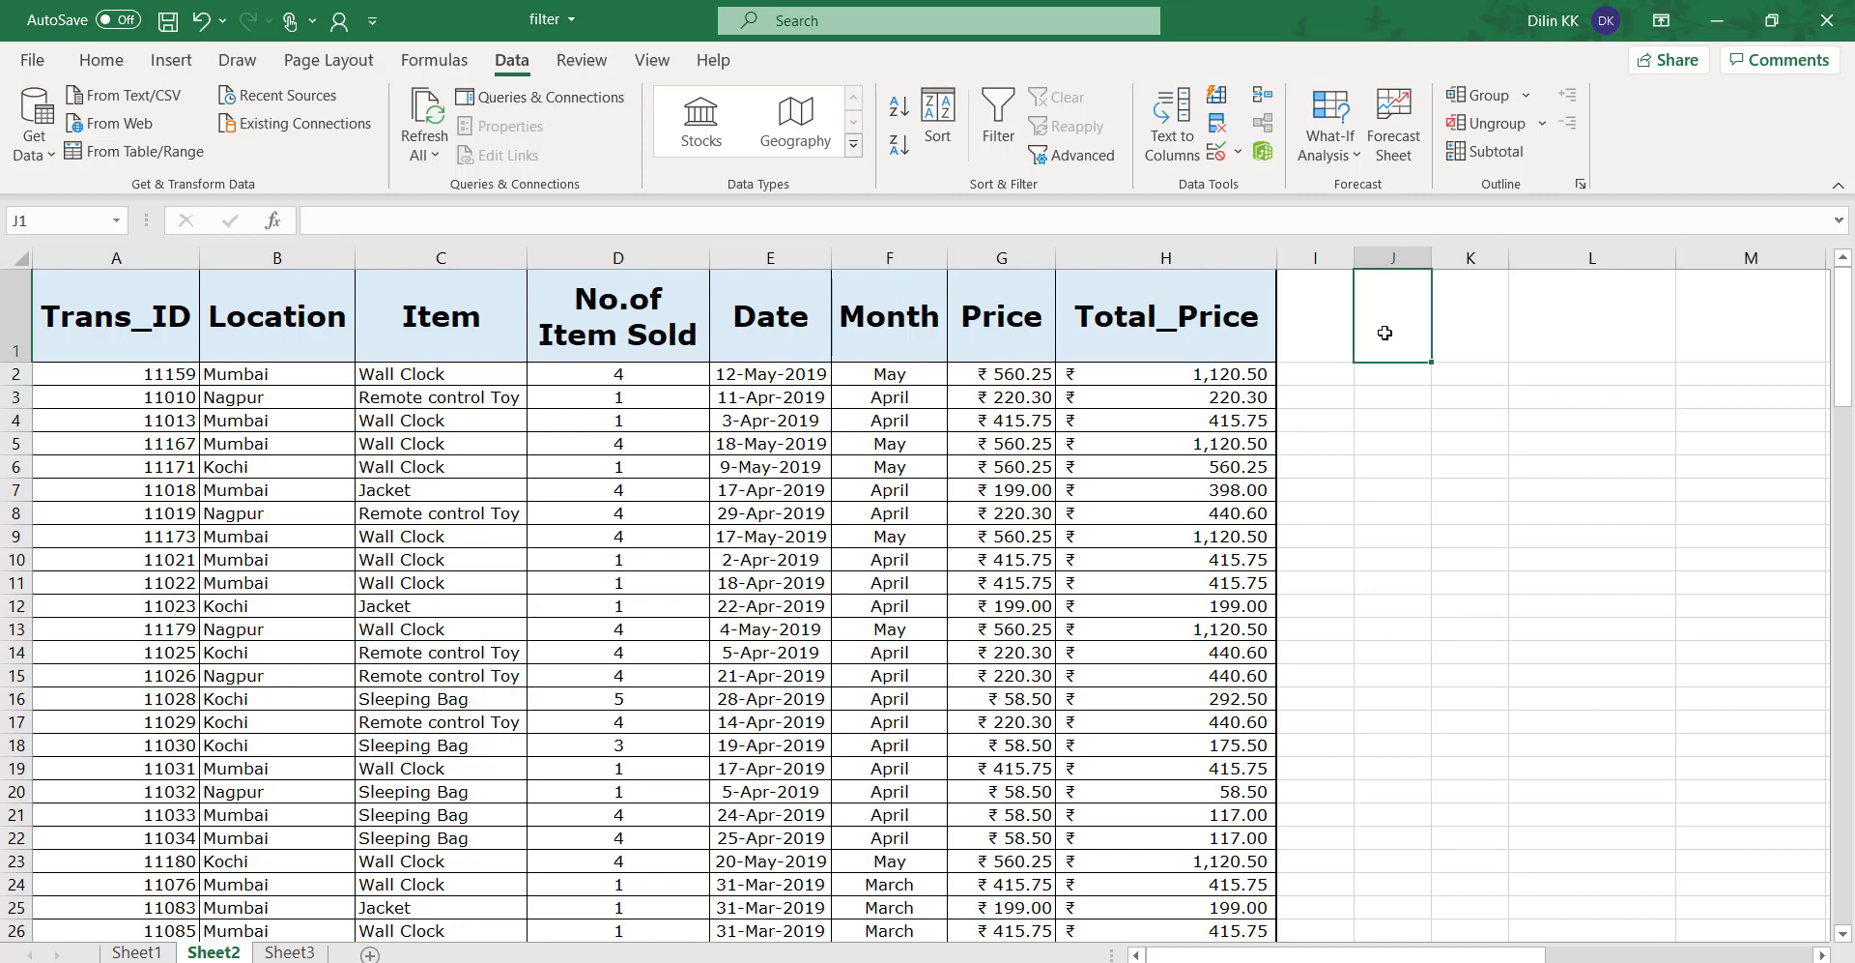
{"action": "type", "text": "Locat"}
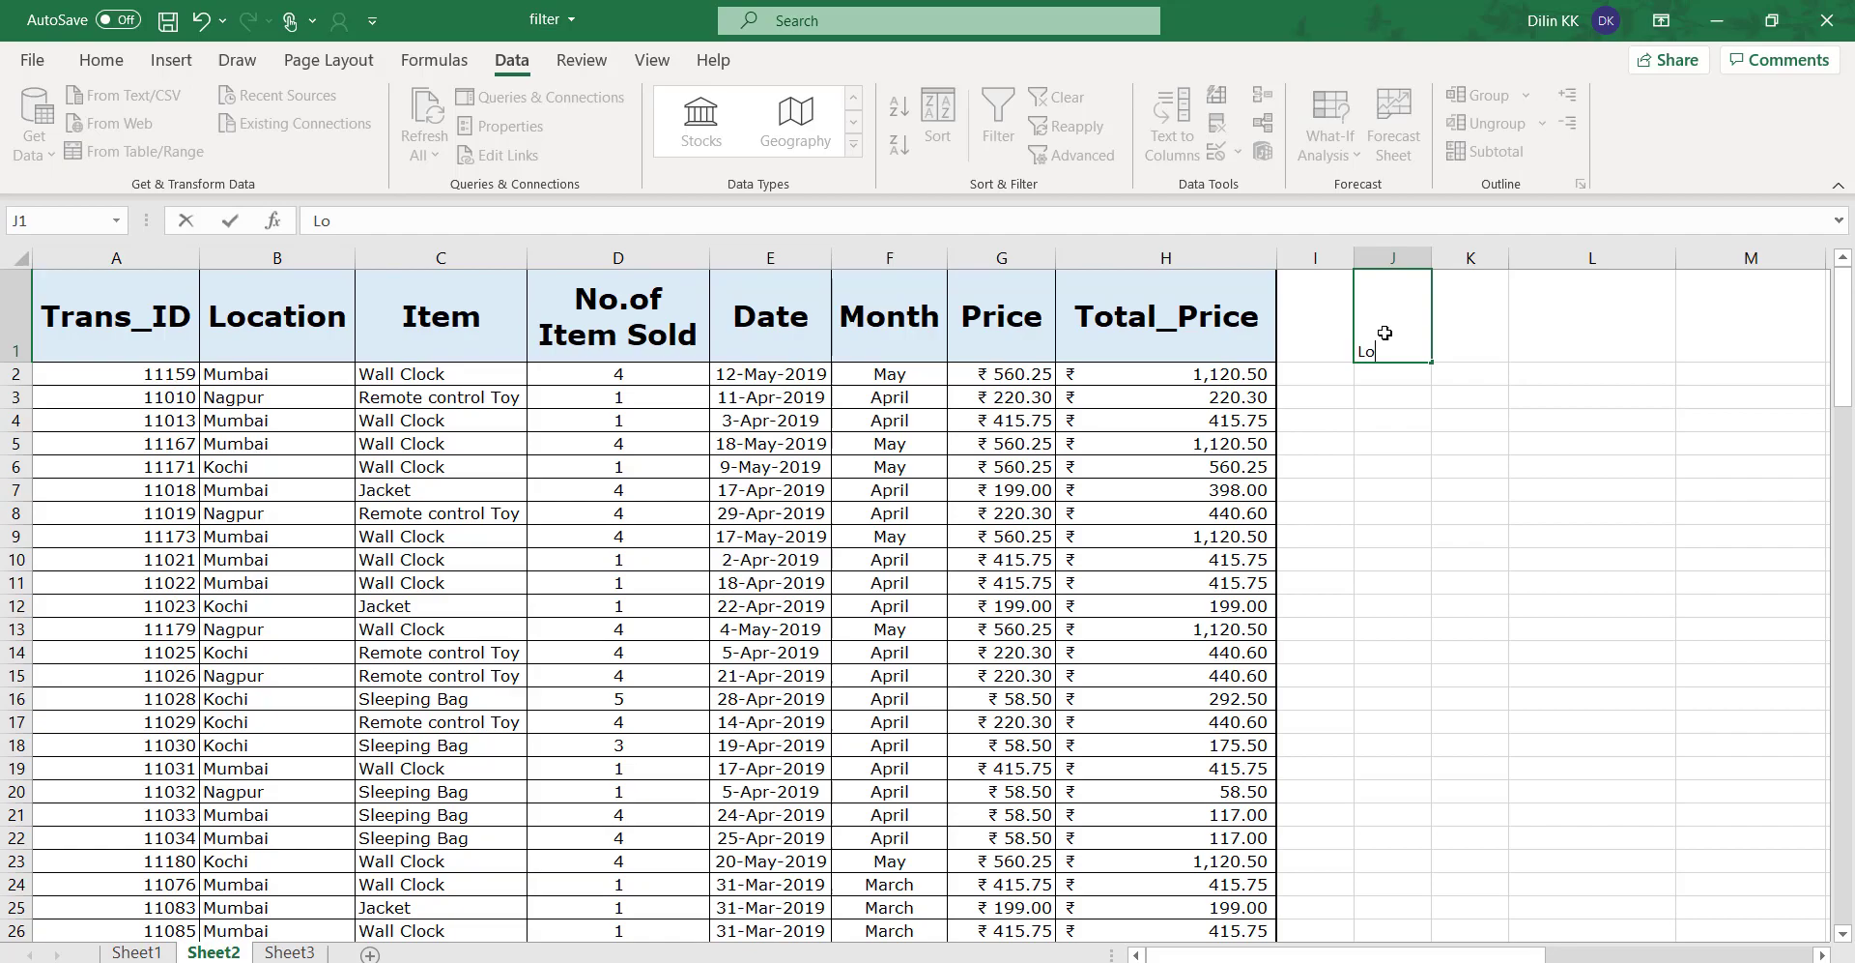
{"action": "type", "text": "ion"}
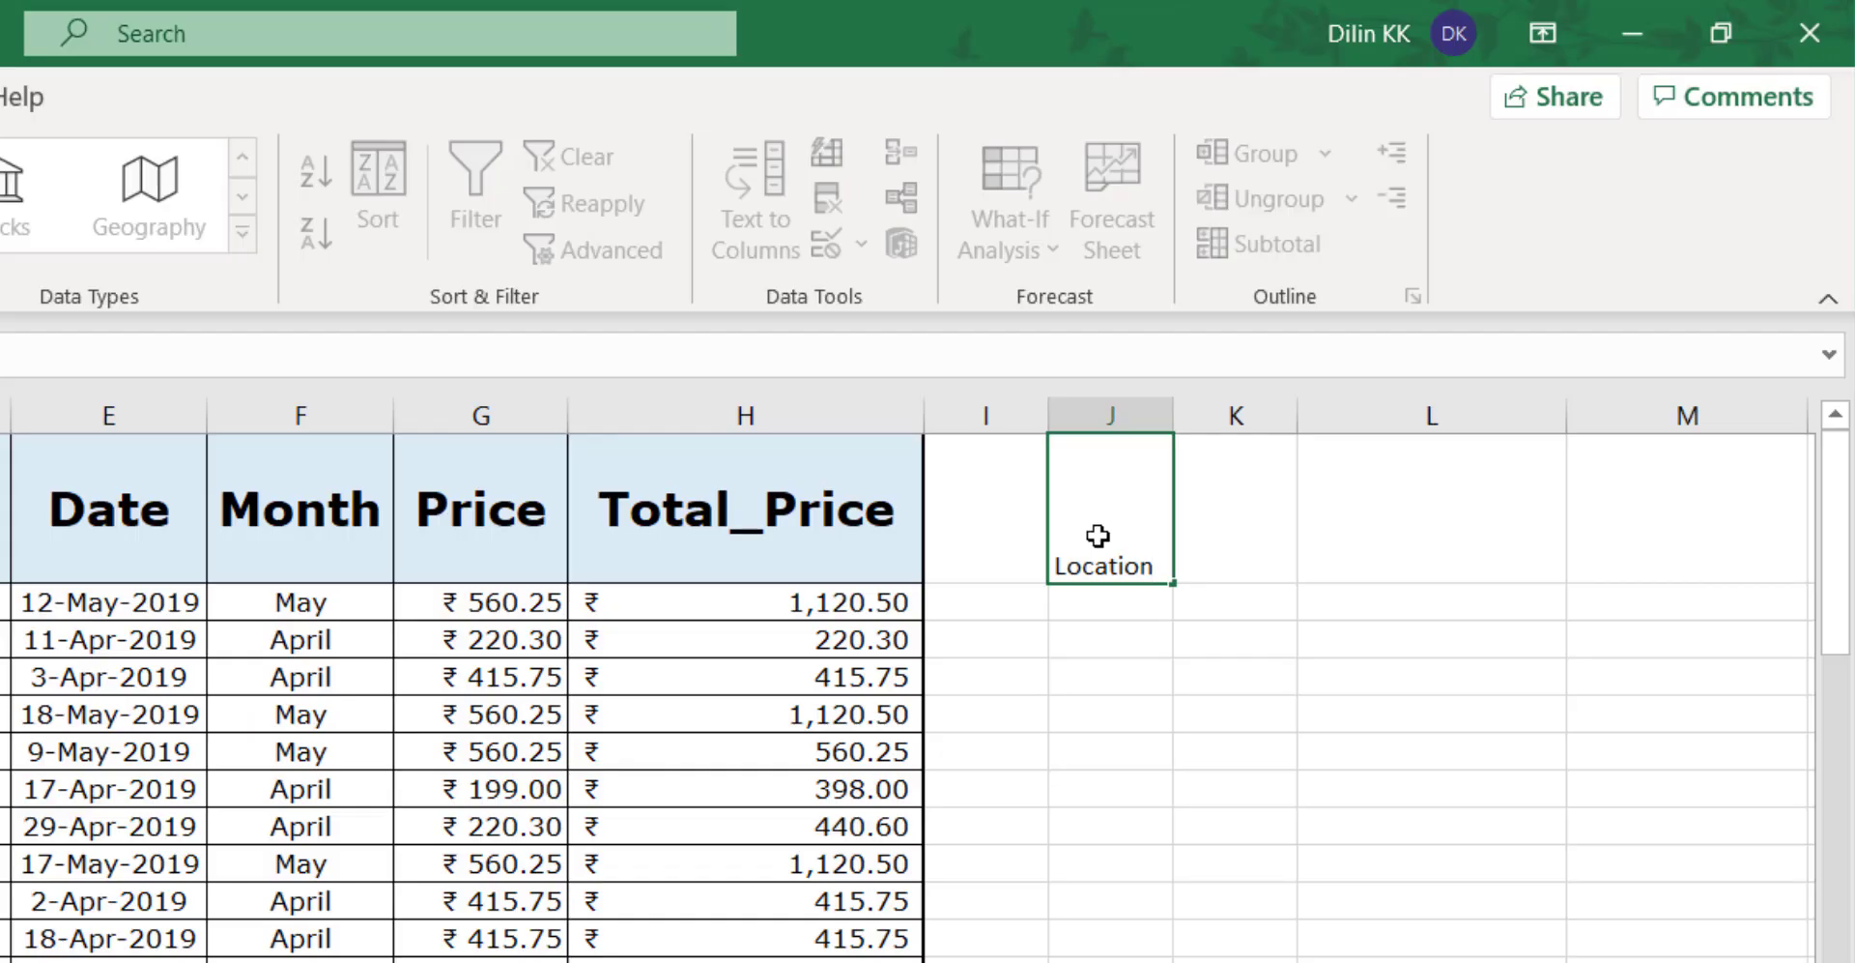
{"action": "key", "text": "Return"}
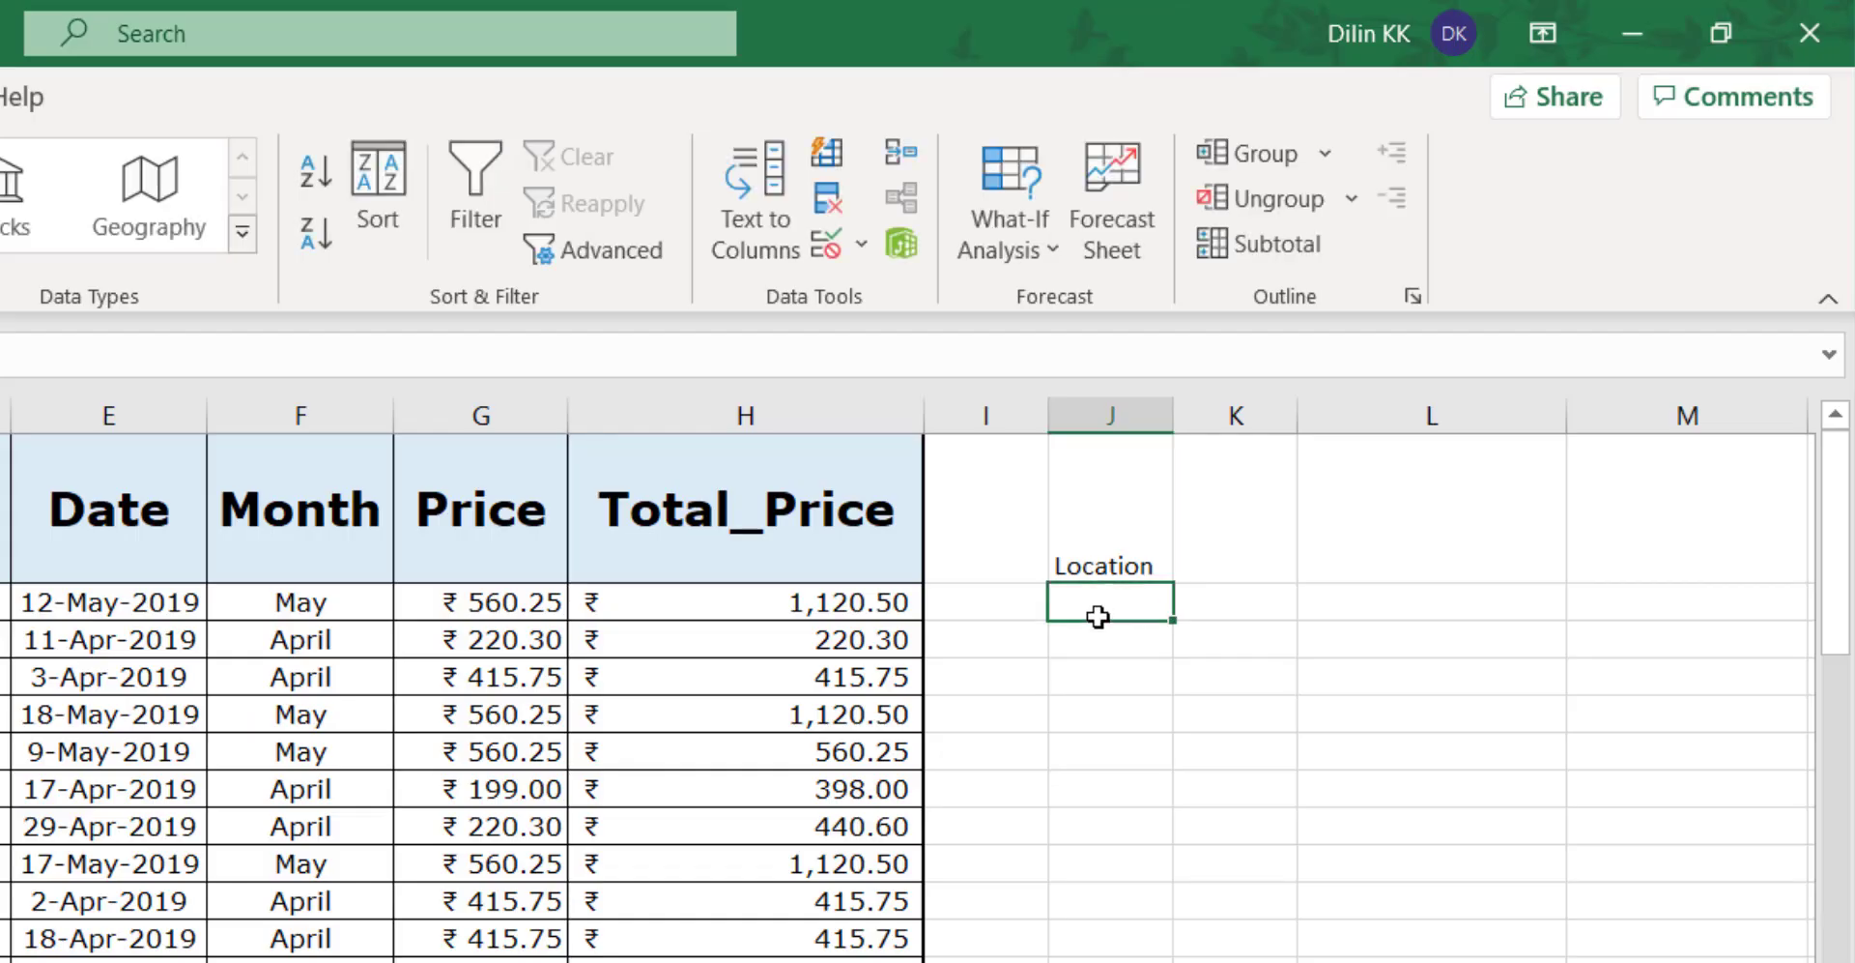
{"action": "type", "text": "Mu"}
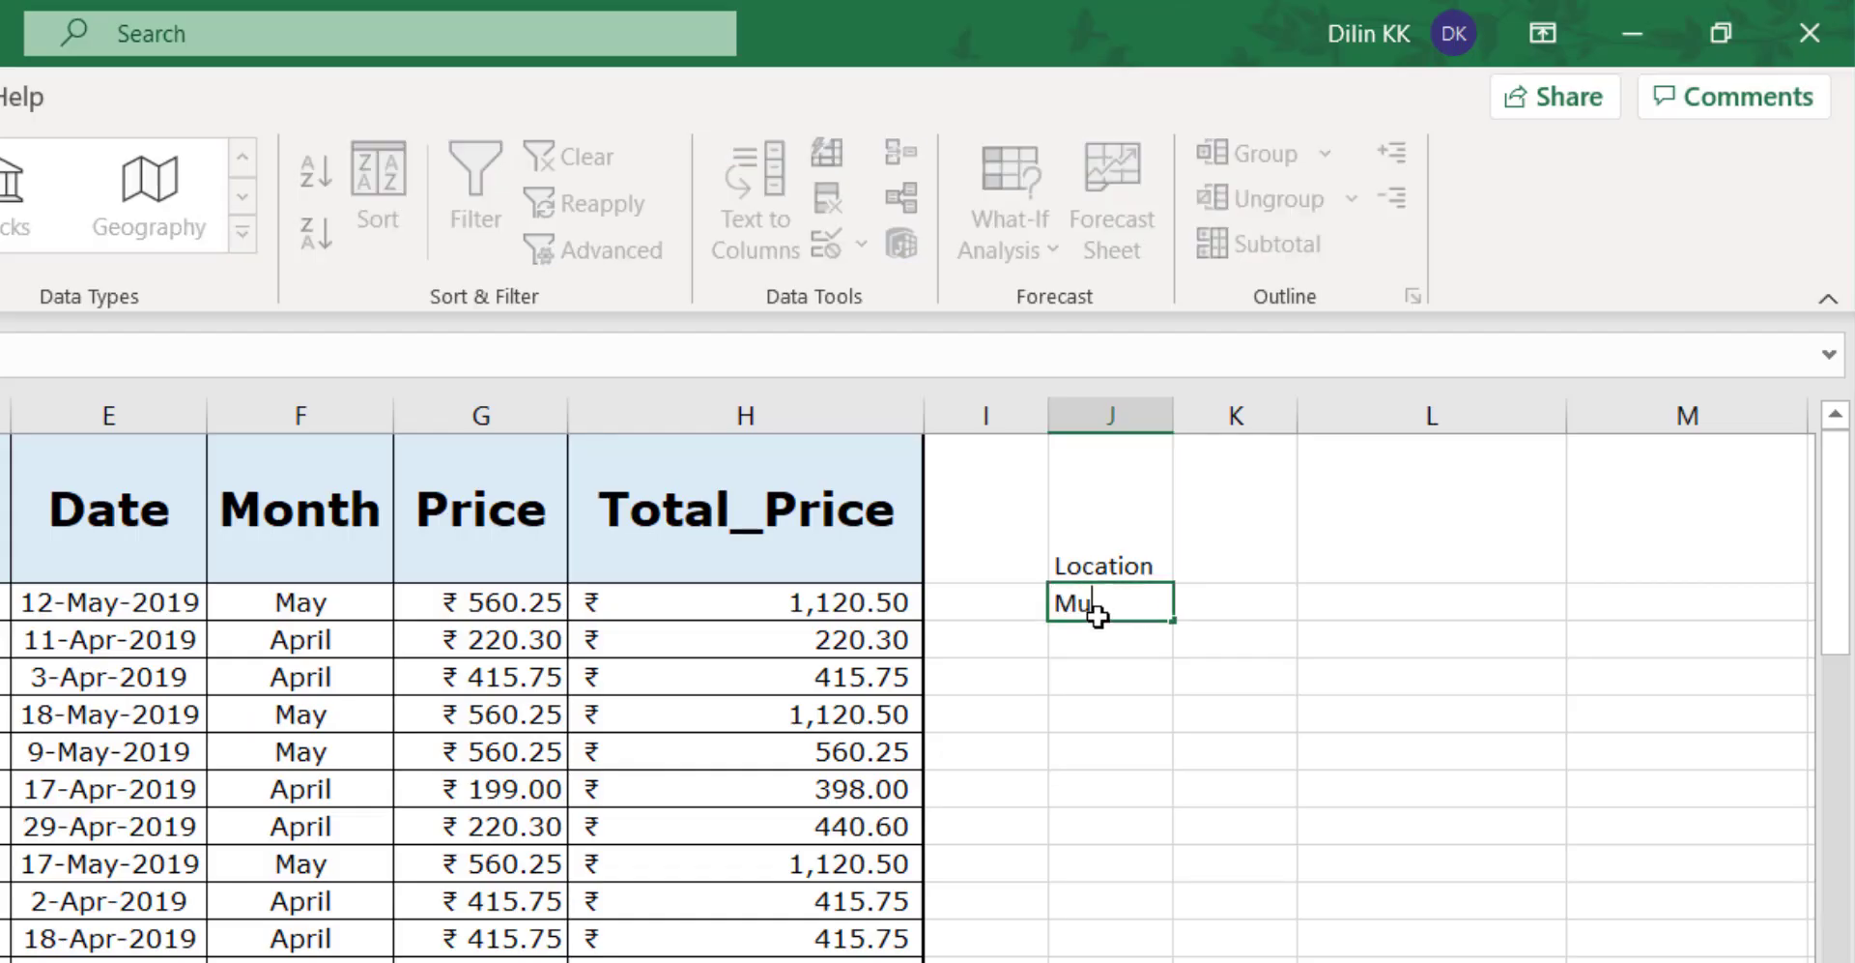
{"action": "type", "text": "mbai"}
{"action": "left_click", "coordinate": [1193, 559]}
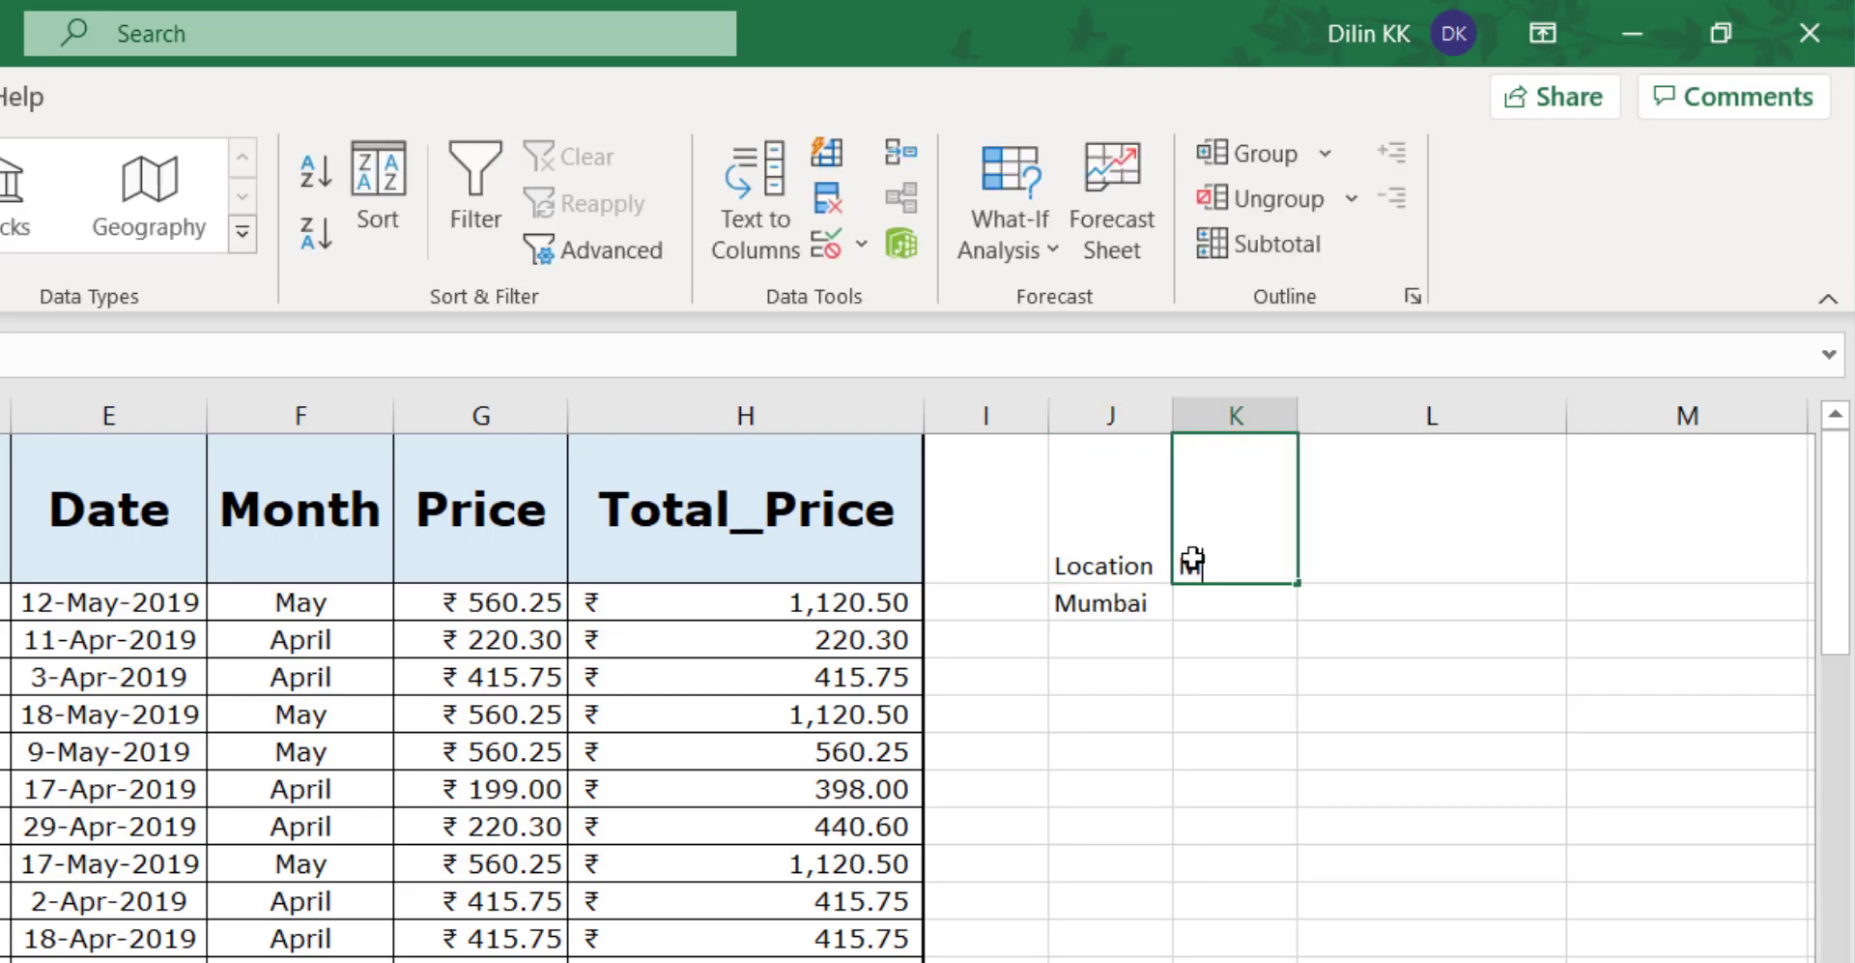
{"action": "type", "text": "Month"}
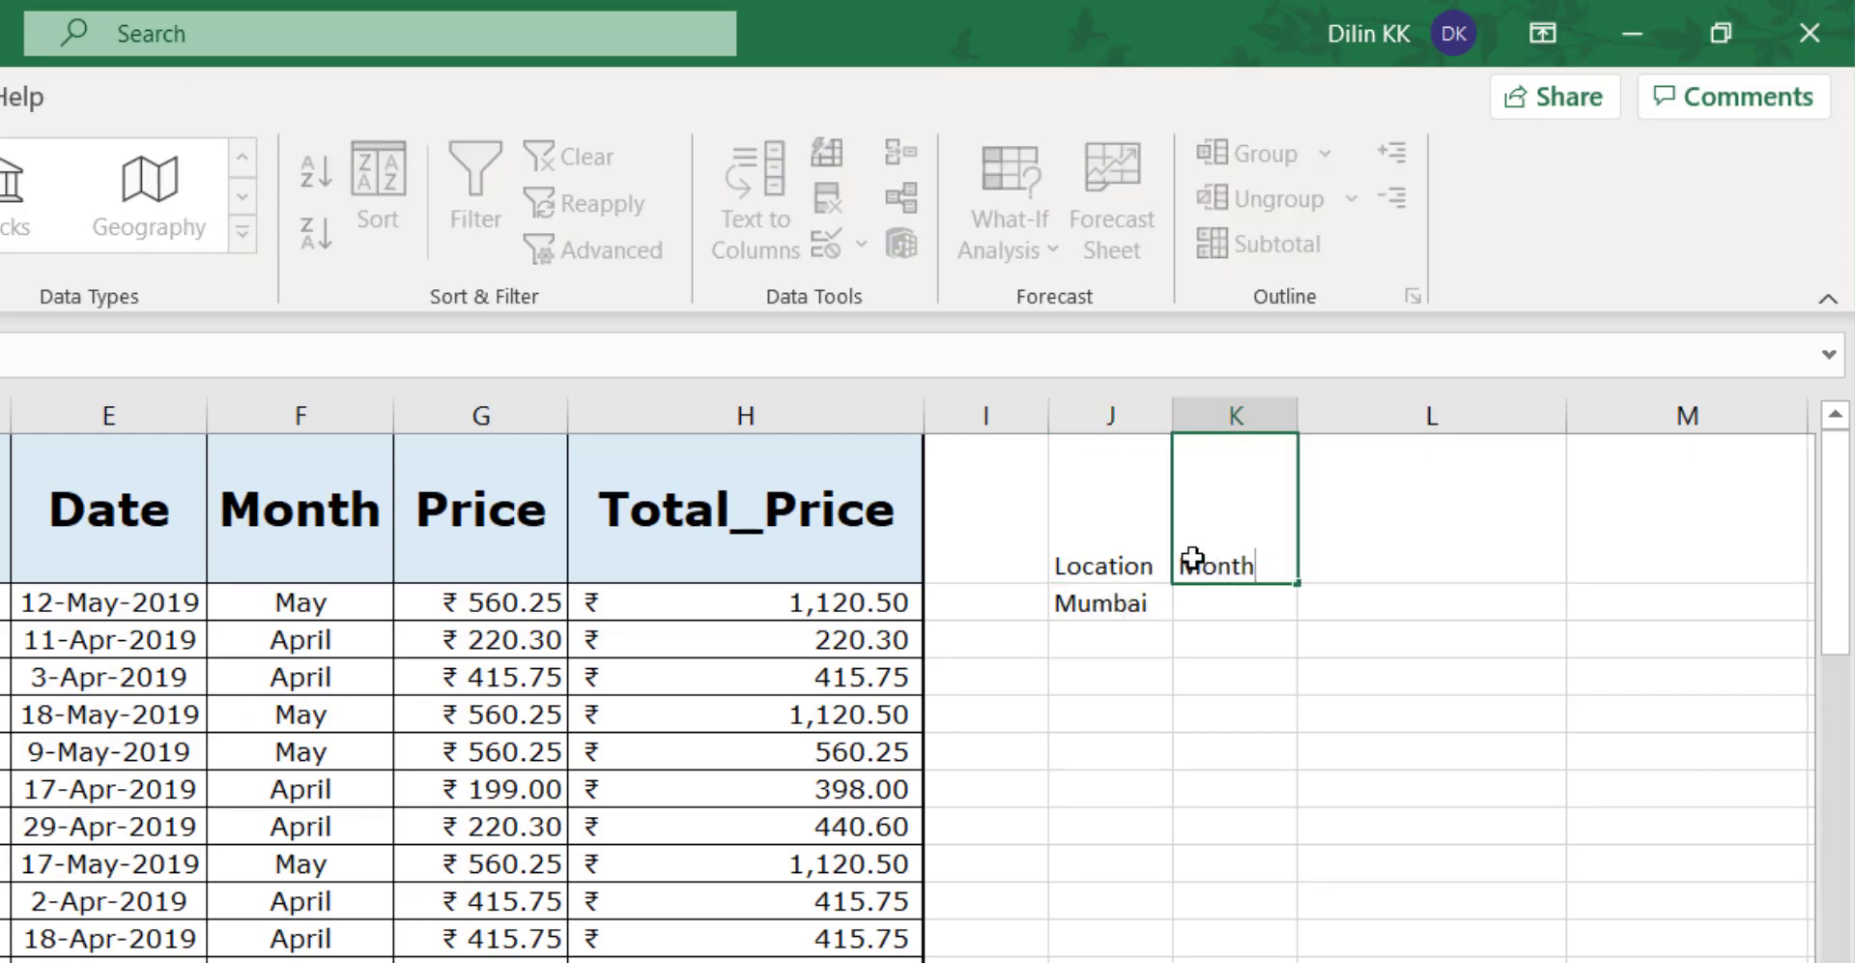
{"action": "left_click", "coordinate": [1198, 610]}
{"action": "type", "text": "May"}
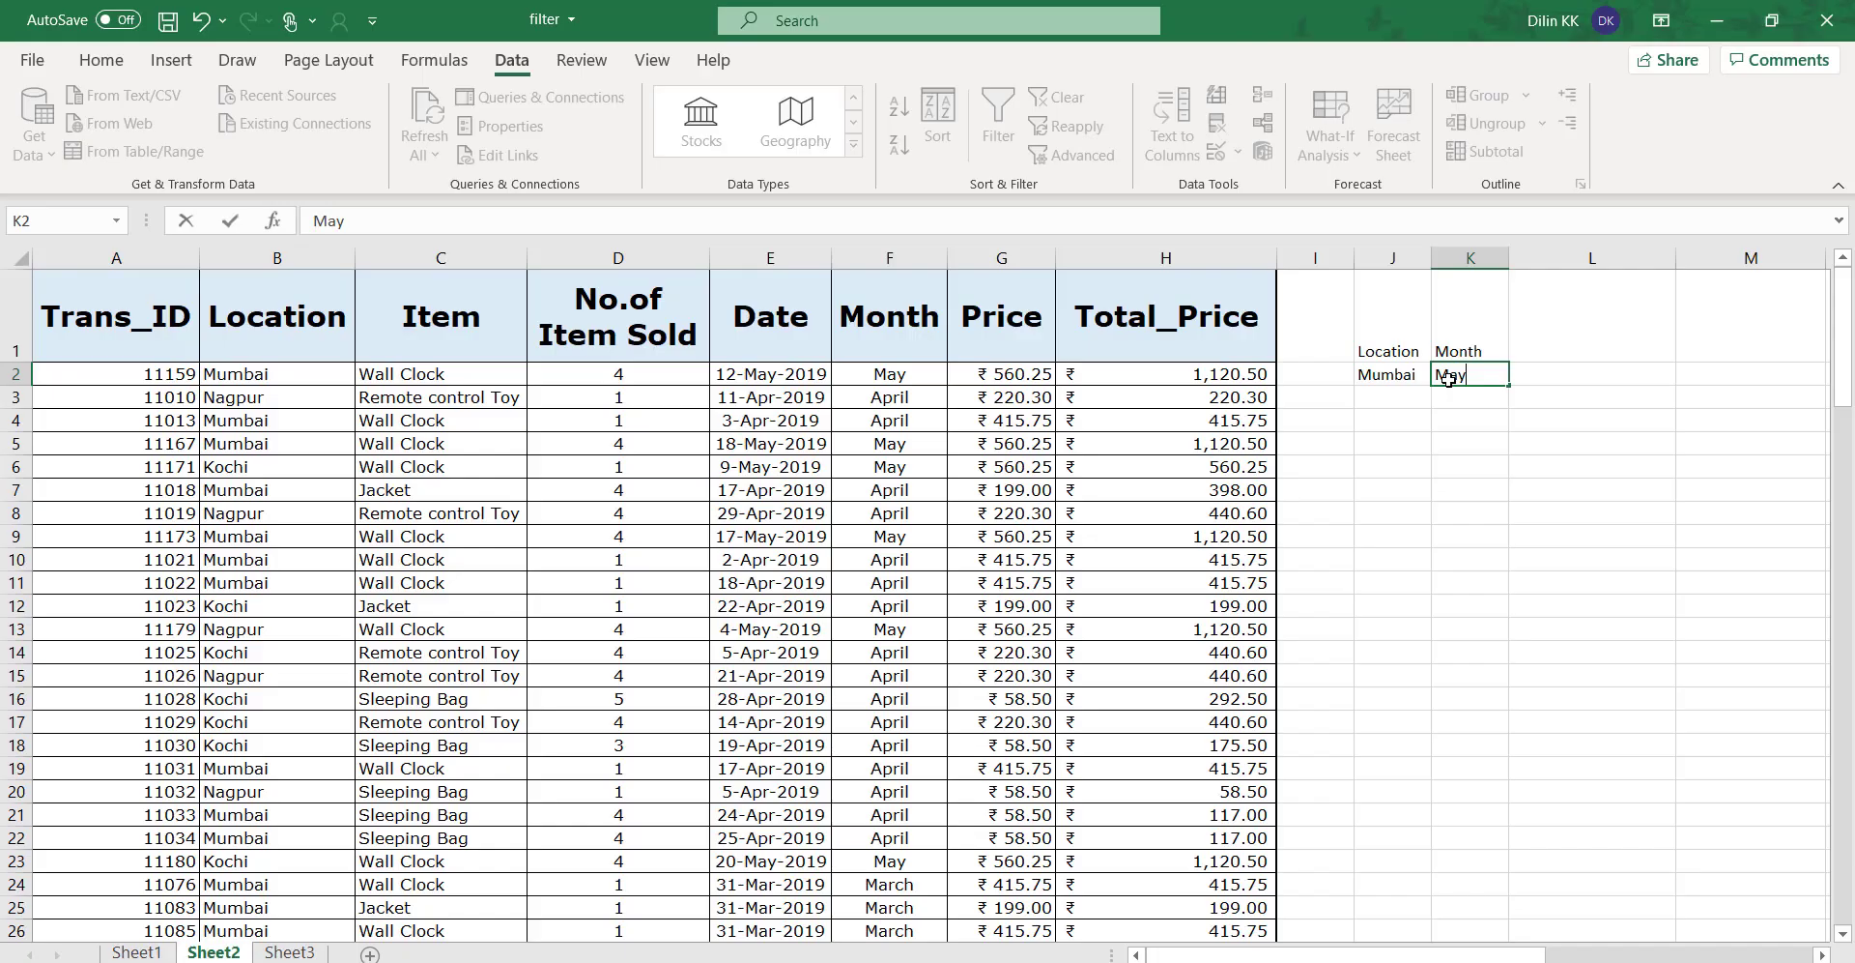
{"action": "left_click", "coordinate": [1245, 714]}
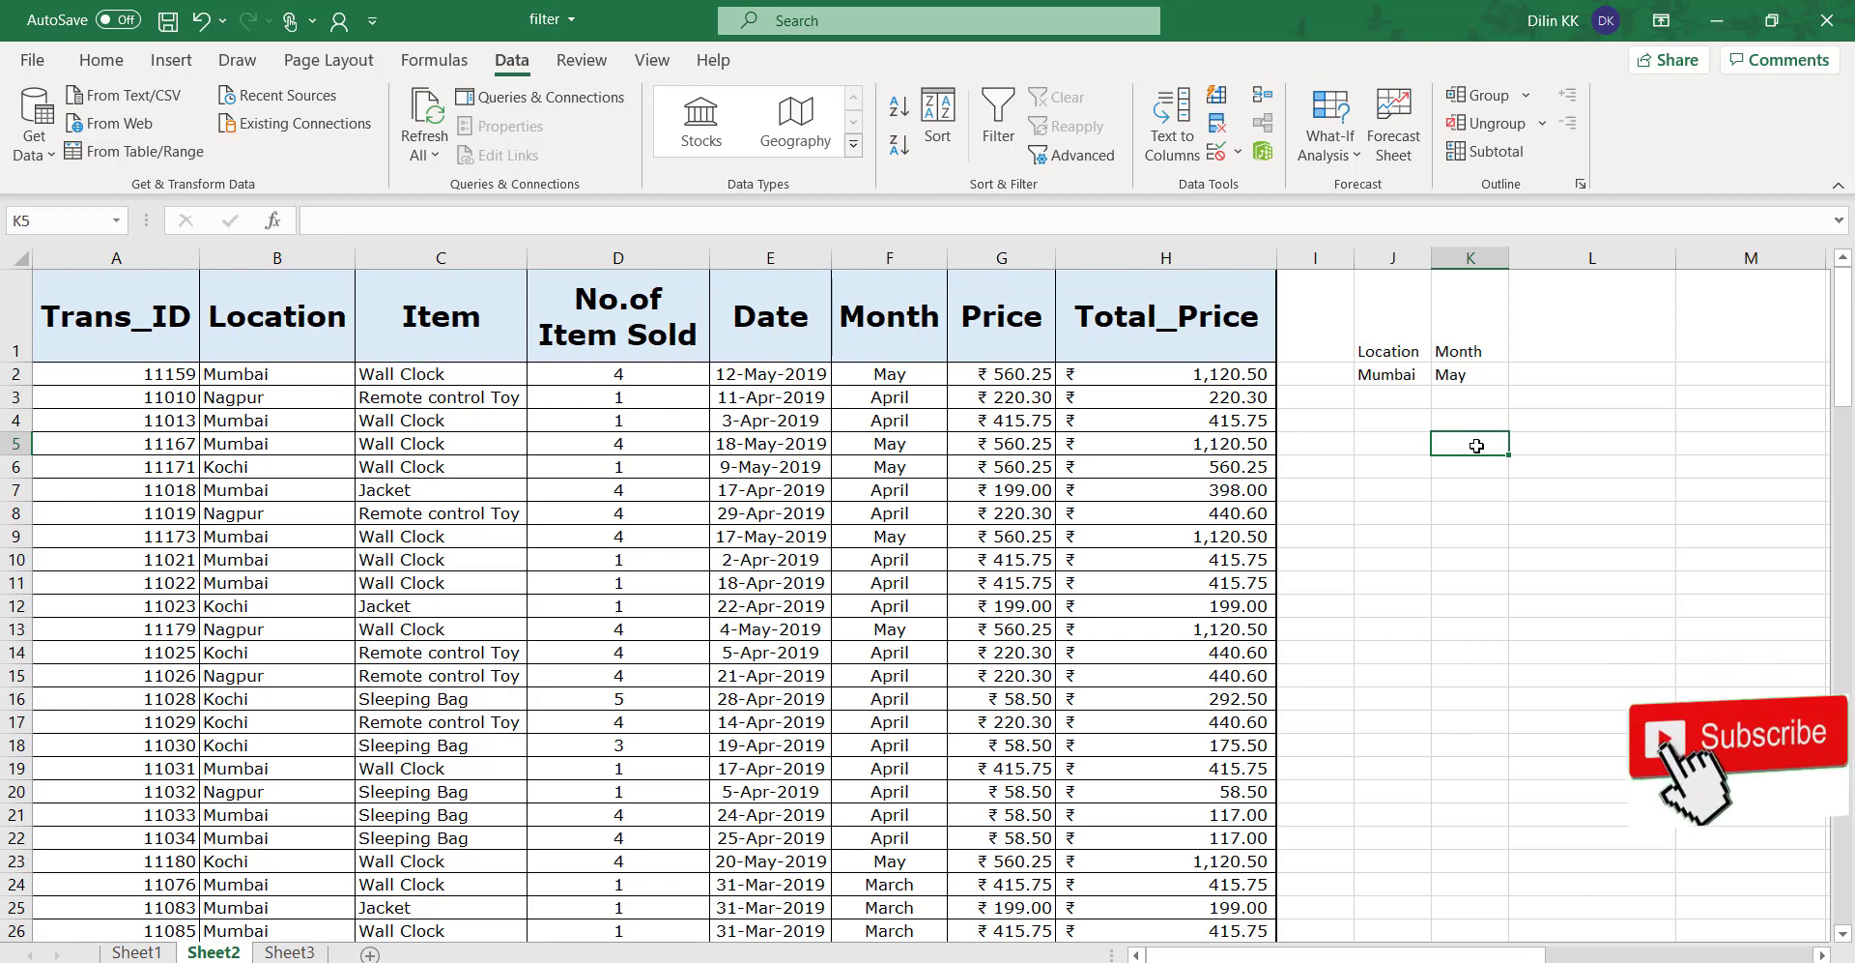
Open Advanced Filter on the transactions table (A1:H131) and set the criteria range to J1:K2
{"action": "left_click", "coordinate": [618, 582]}
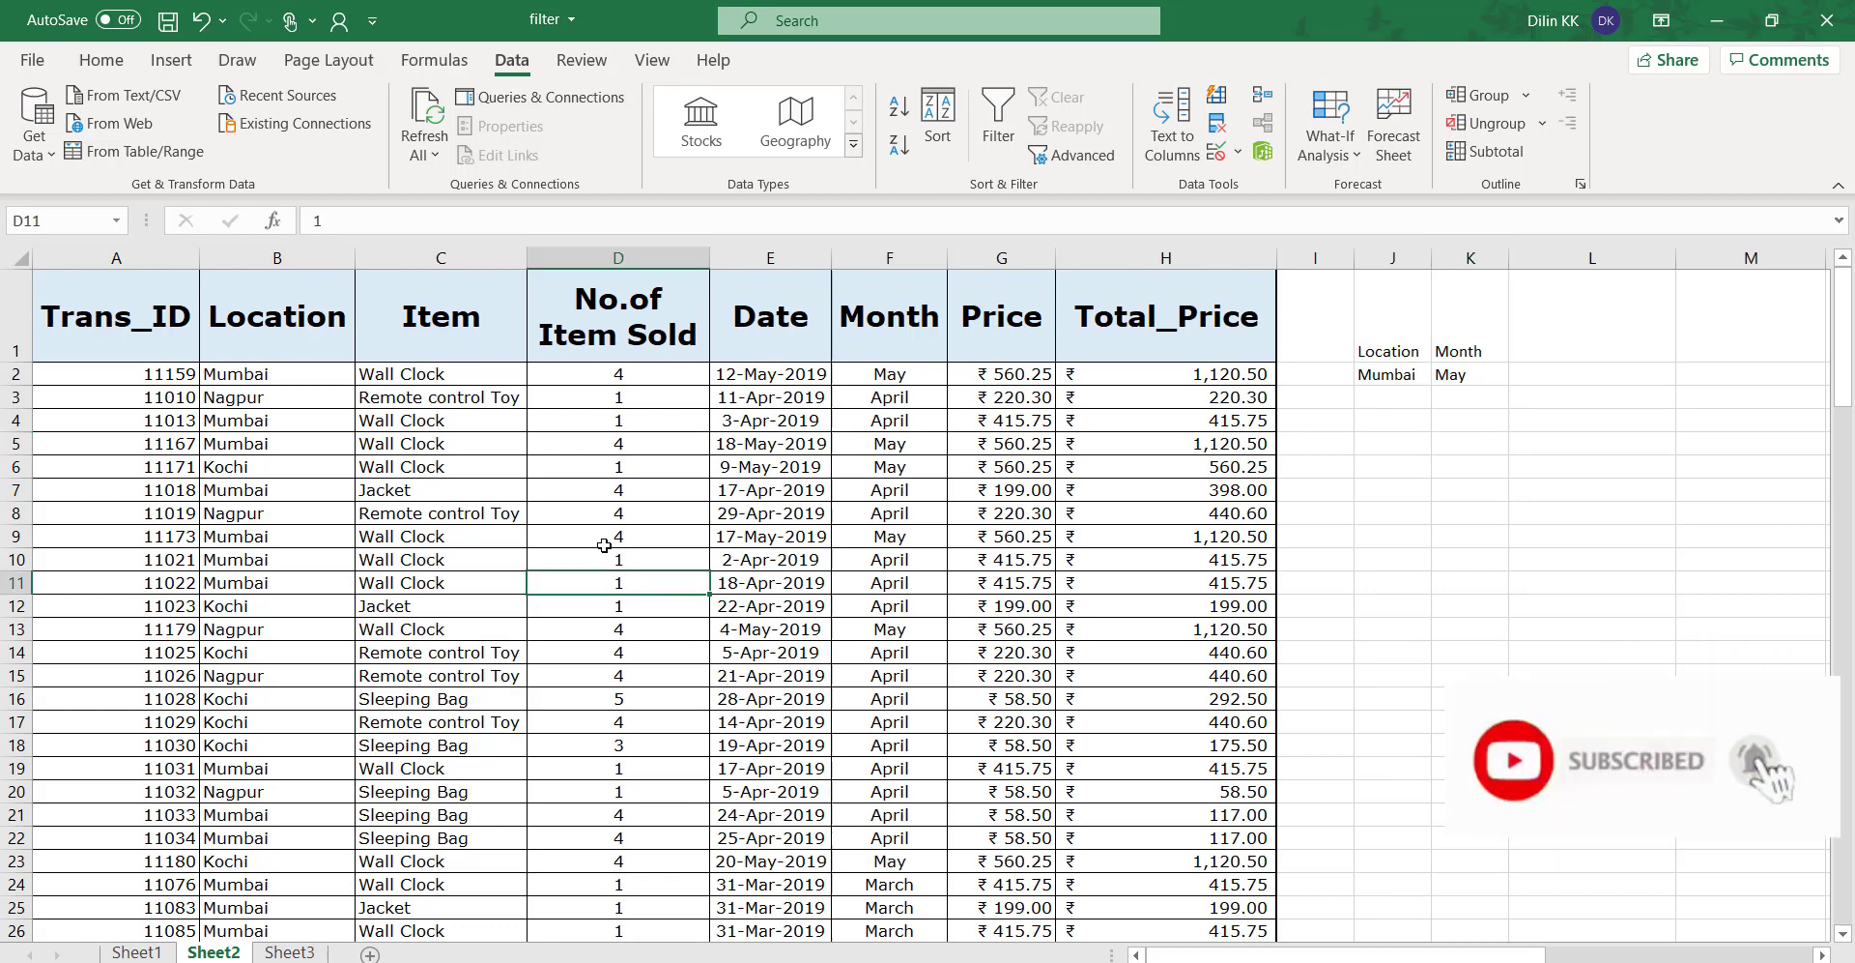
{"action": "left_click", "coordinate": [443, 583]}
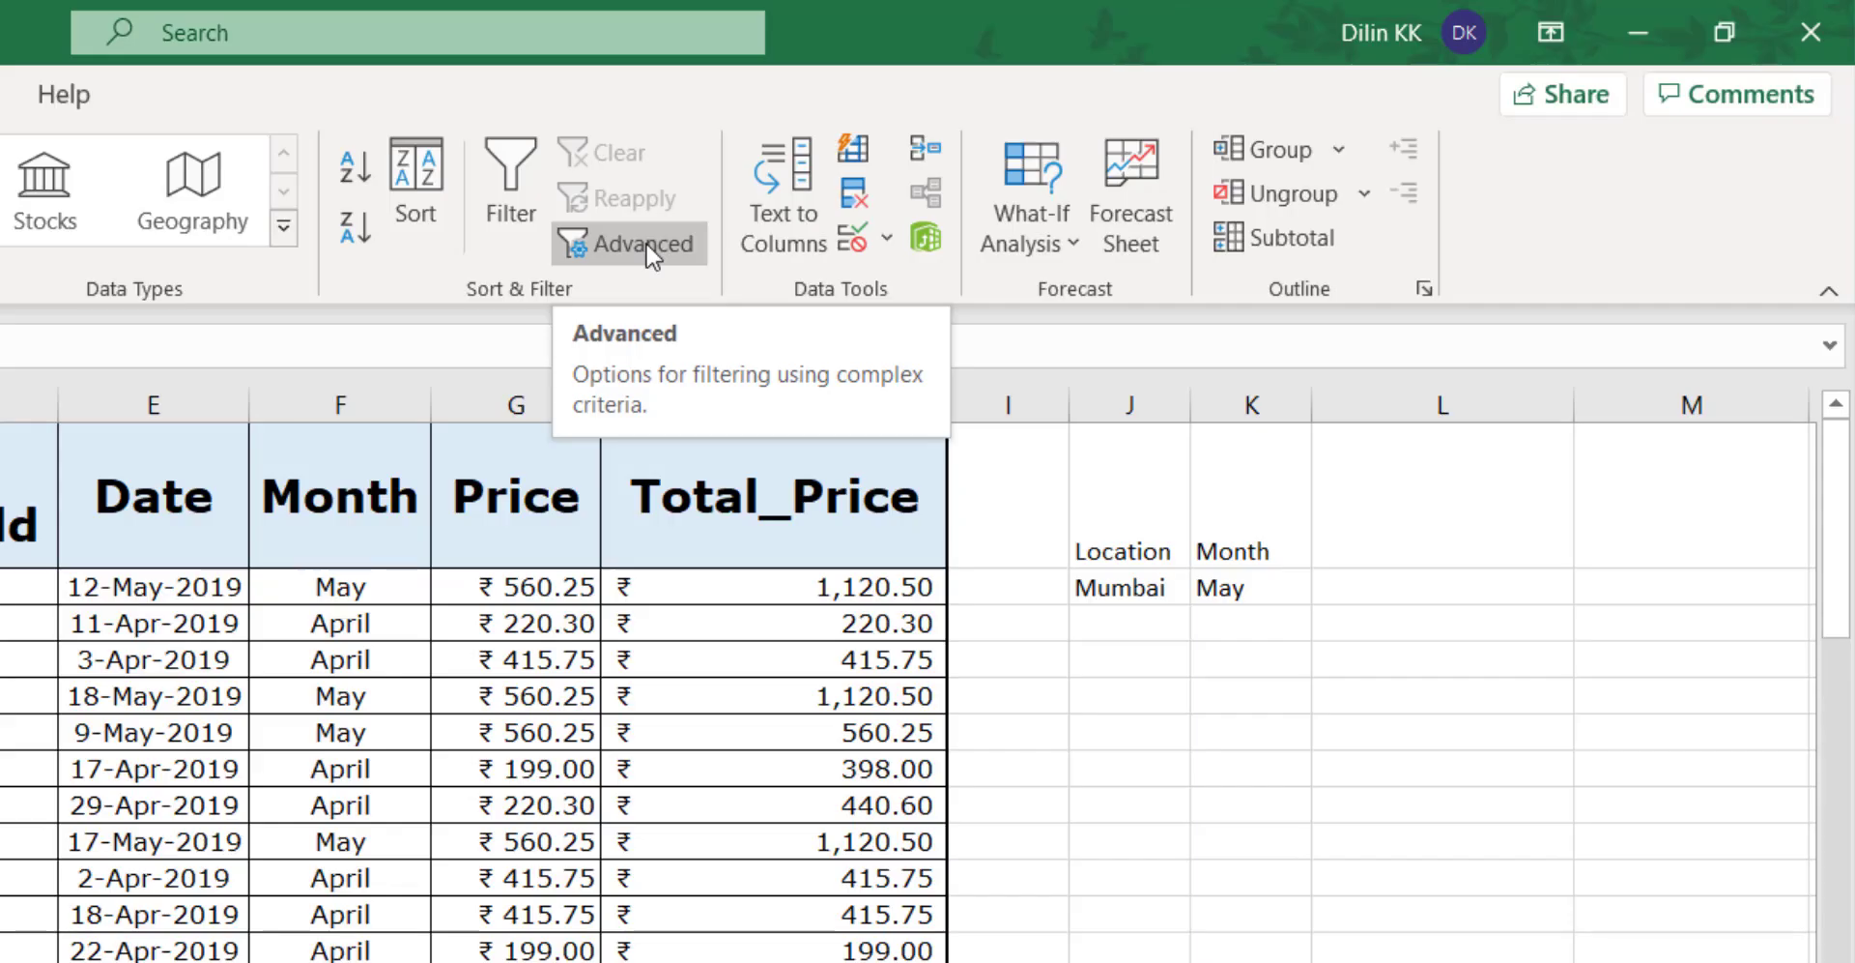
{"action": "left_click", "coordinate": [645, 253]}
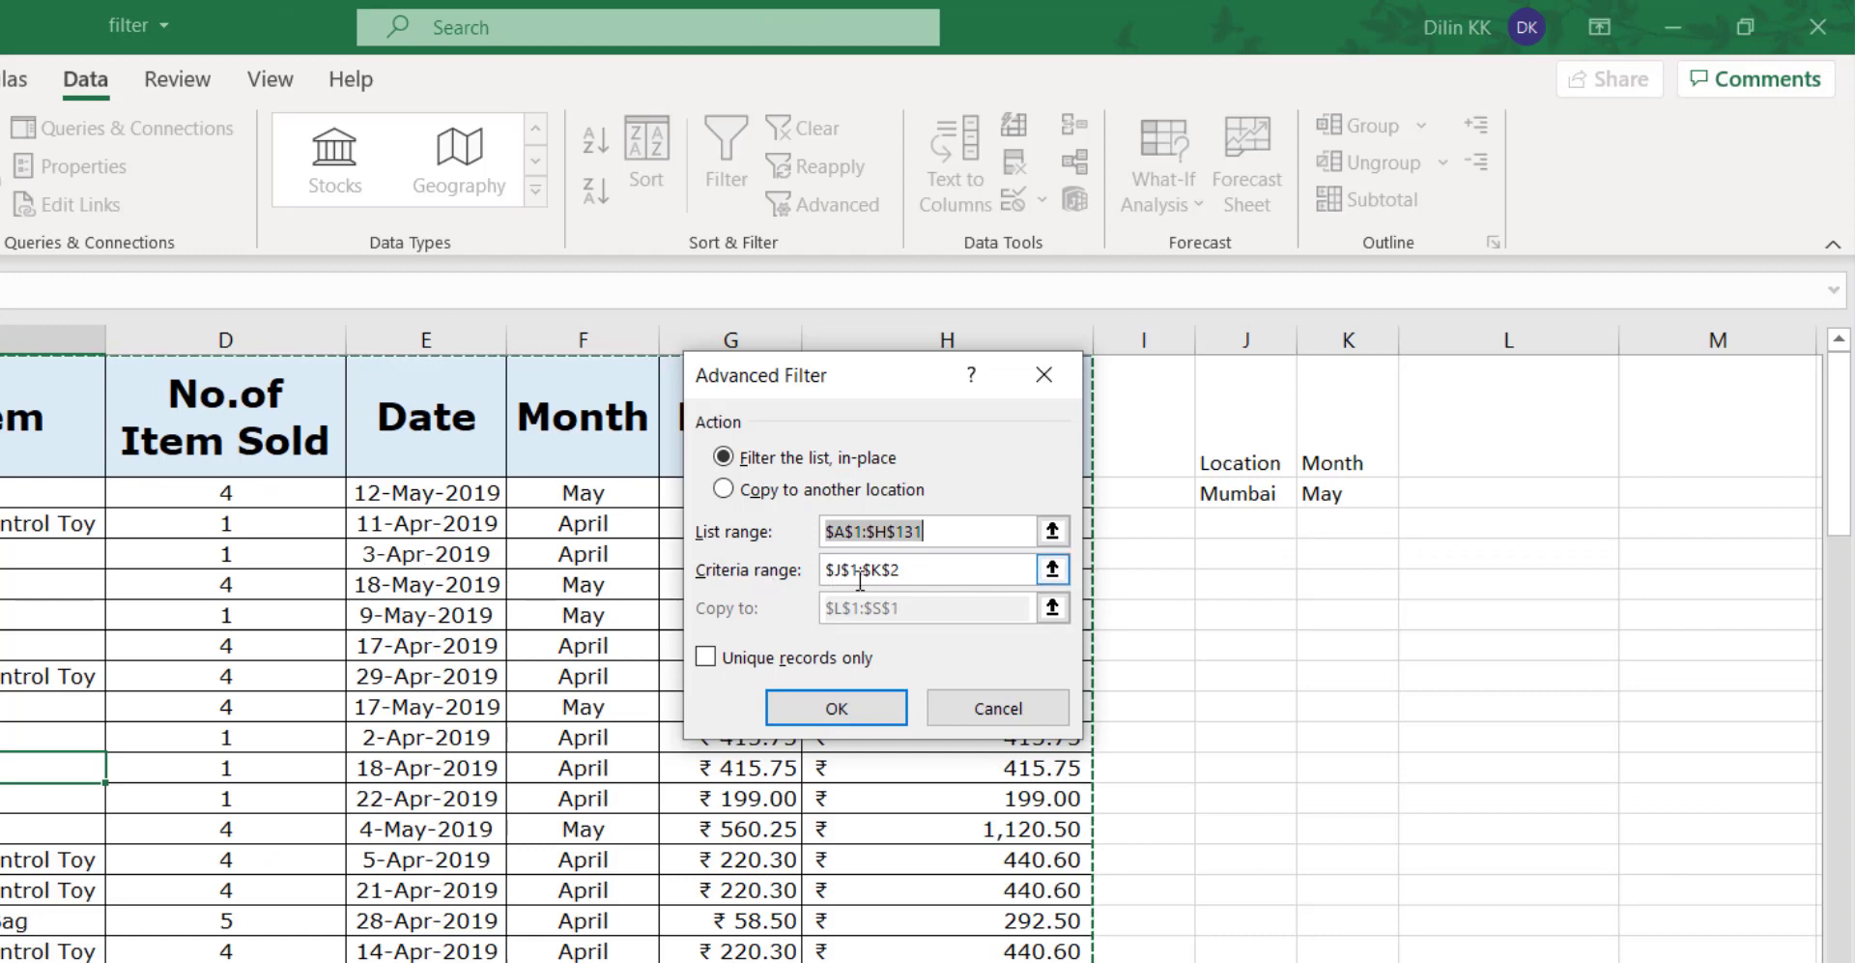
{"action": "left_click", "coordinate": [1053, 569]}
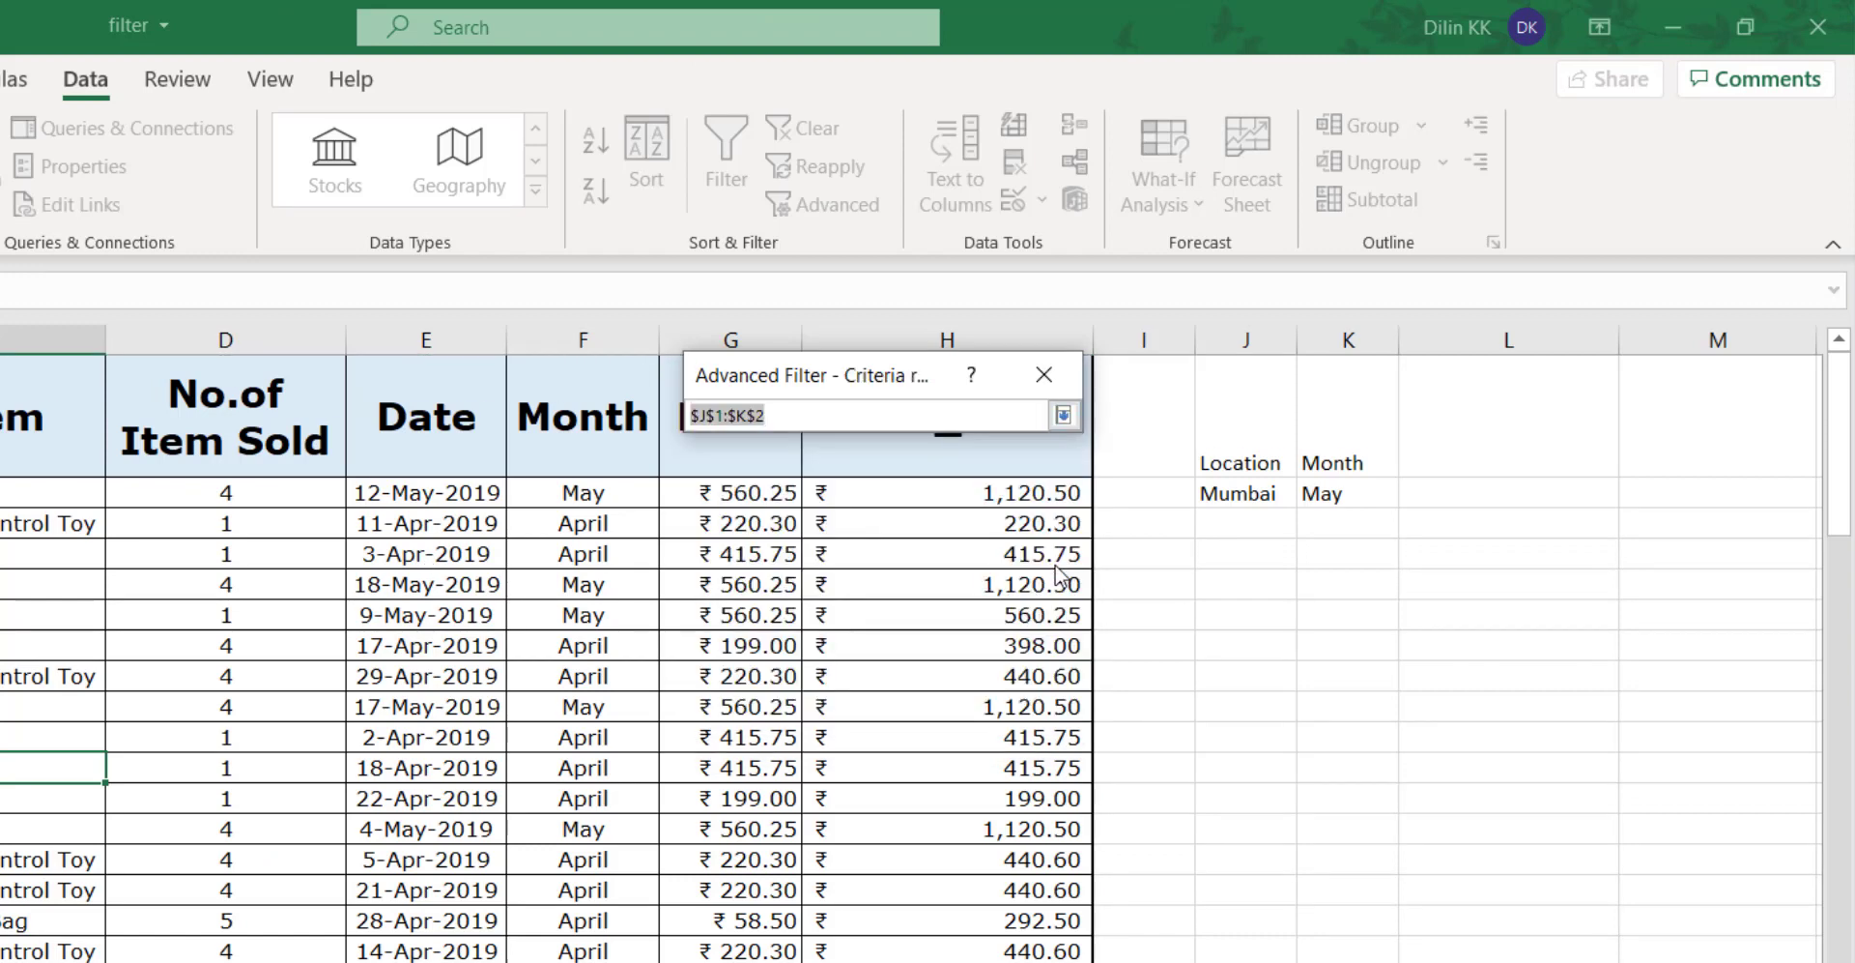
{"action": "key", "text": "Delete"}
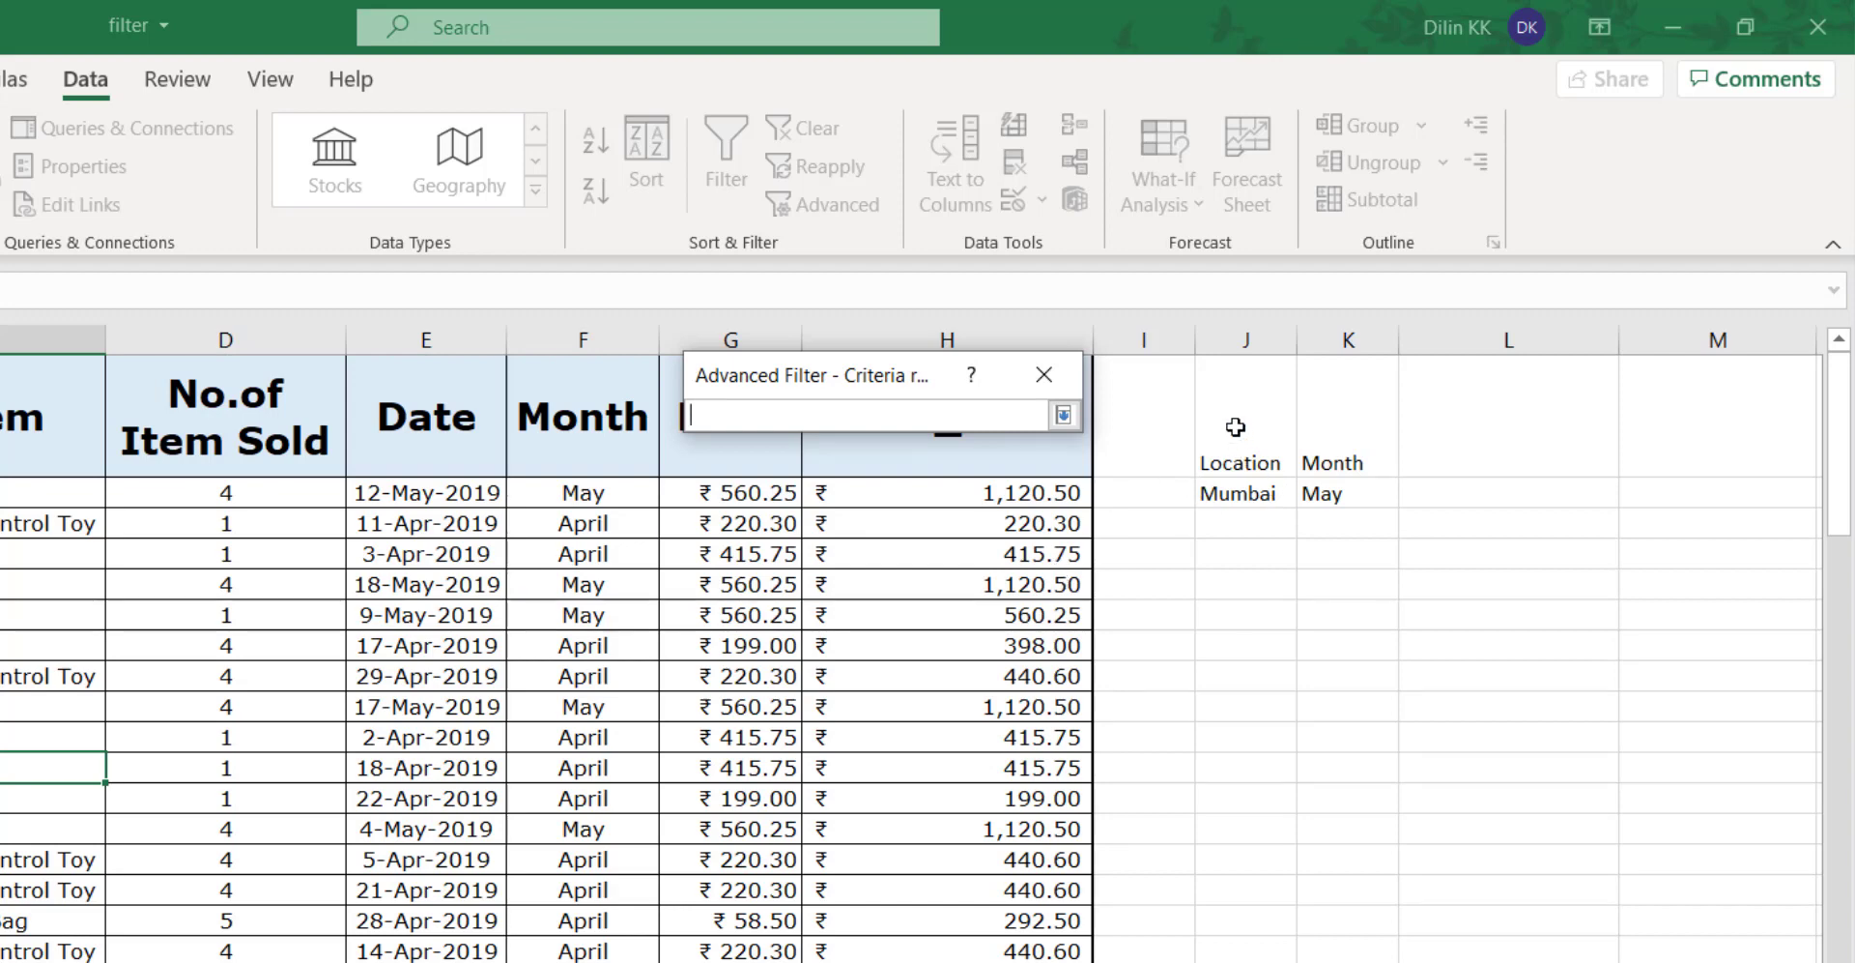
{"action": "left_click_drag", "start_coordinate": [1238, 398], "coordinate": [1341, 502]}
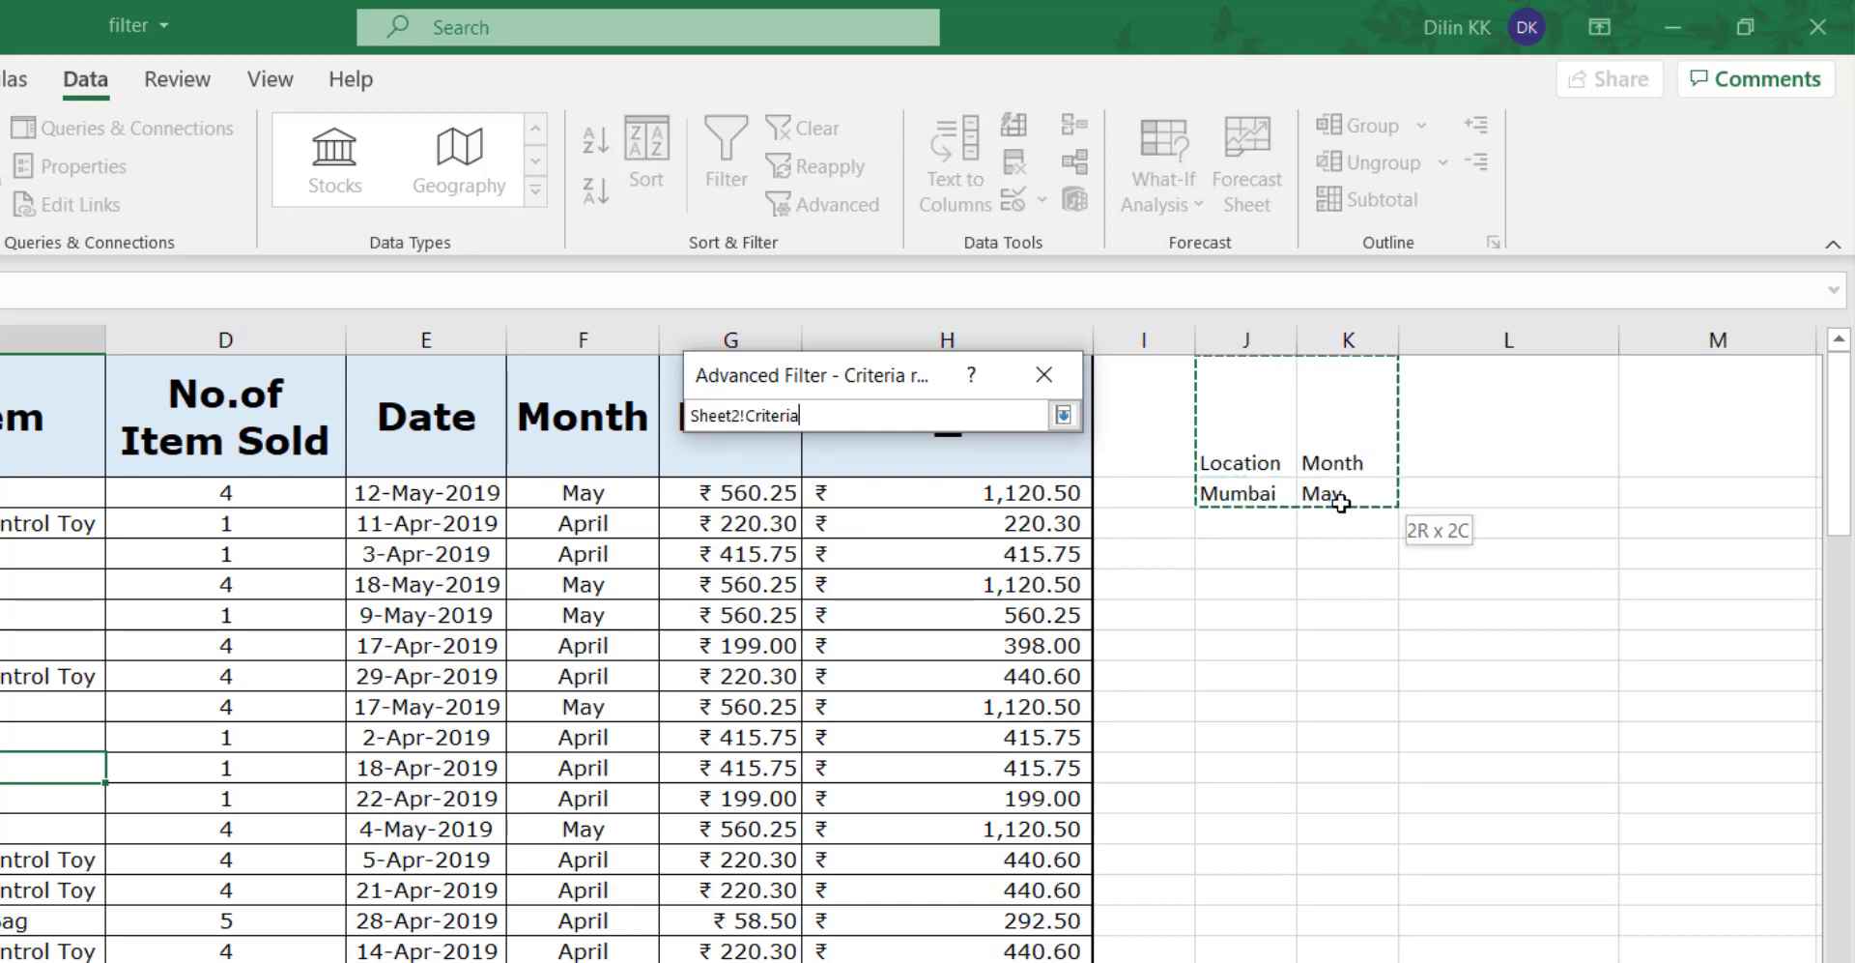
Set the Advanced Filter to copy results to another location, with destination cell L1
{"action": "left_click", "coordinate": [1063, 414]}
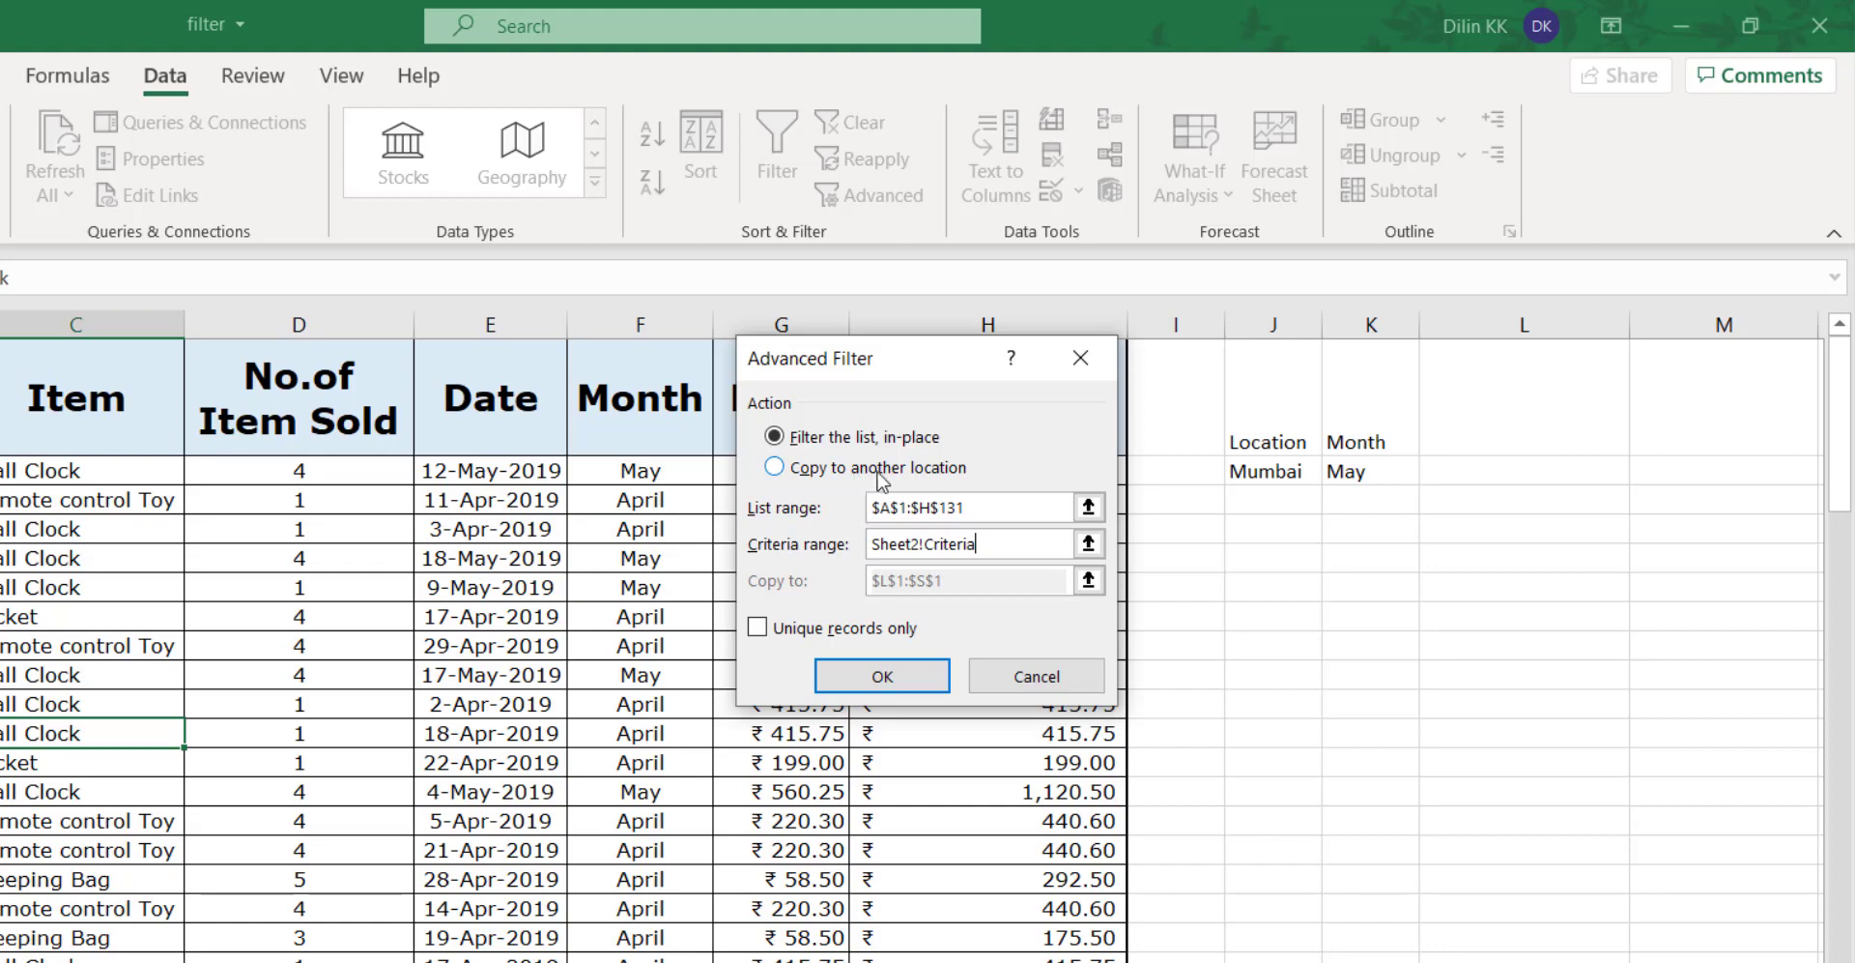
{"action": "left_click", "coordinate": [775, 468]}
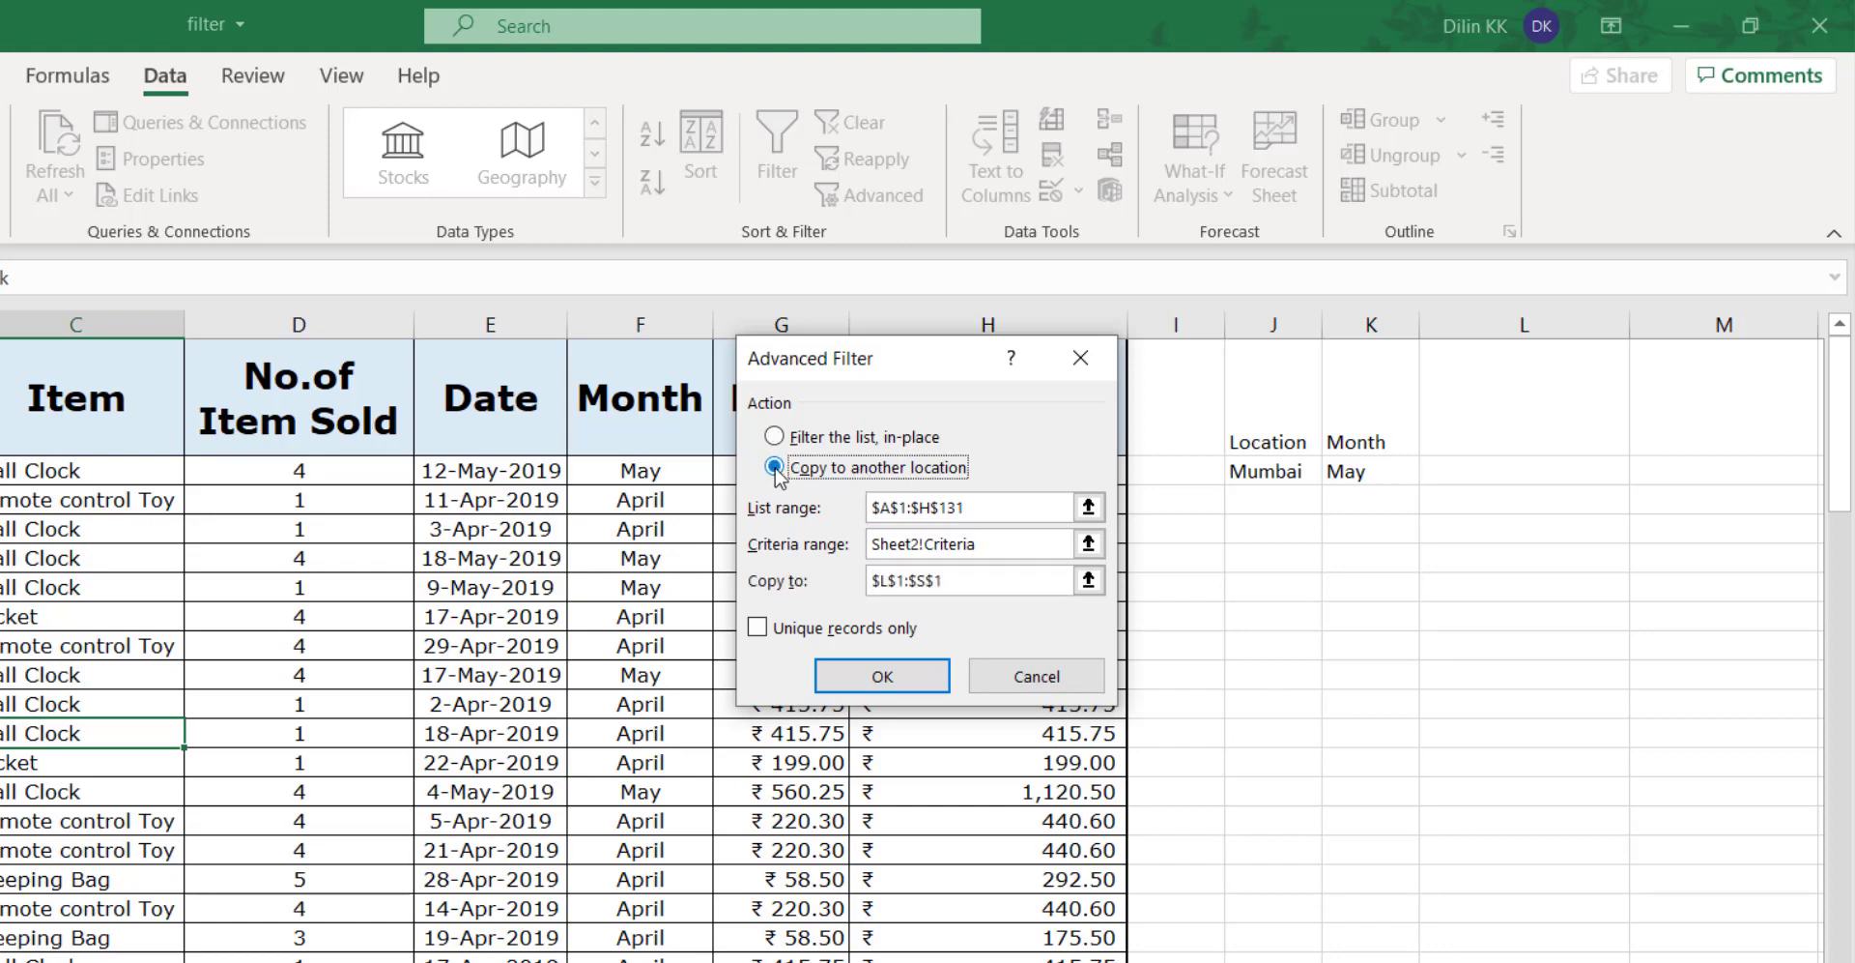
{"action": "left_click", "coordinate": [1088, 580]}
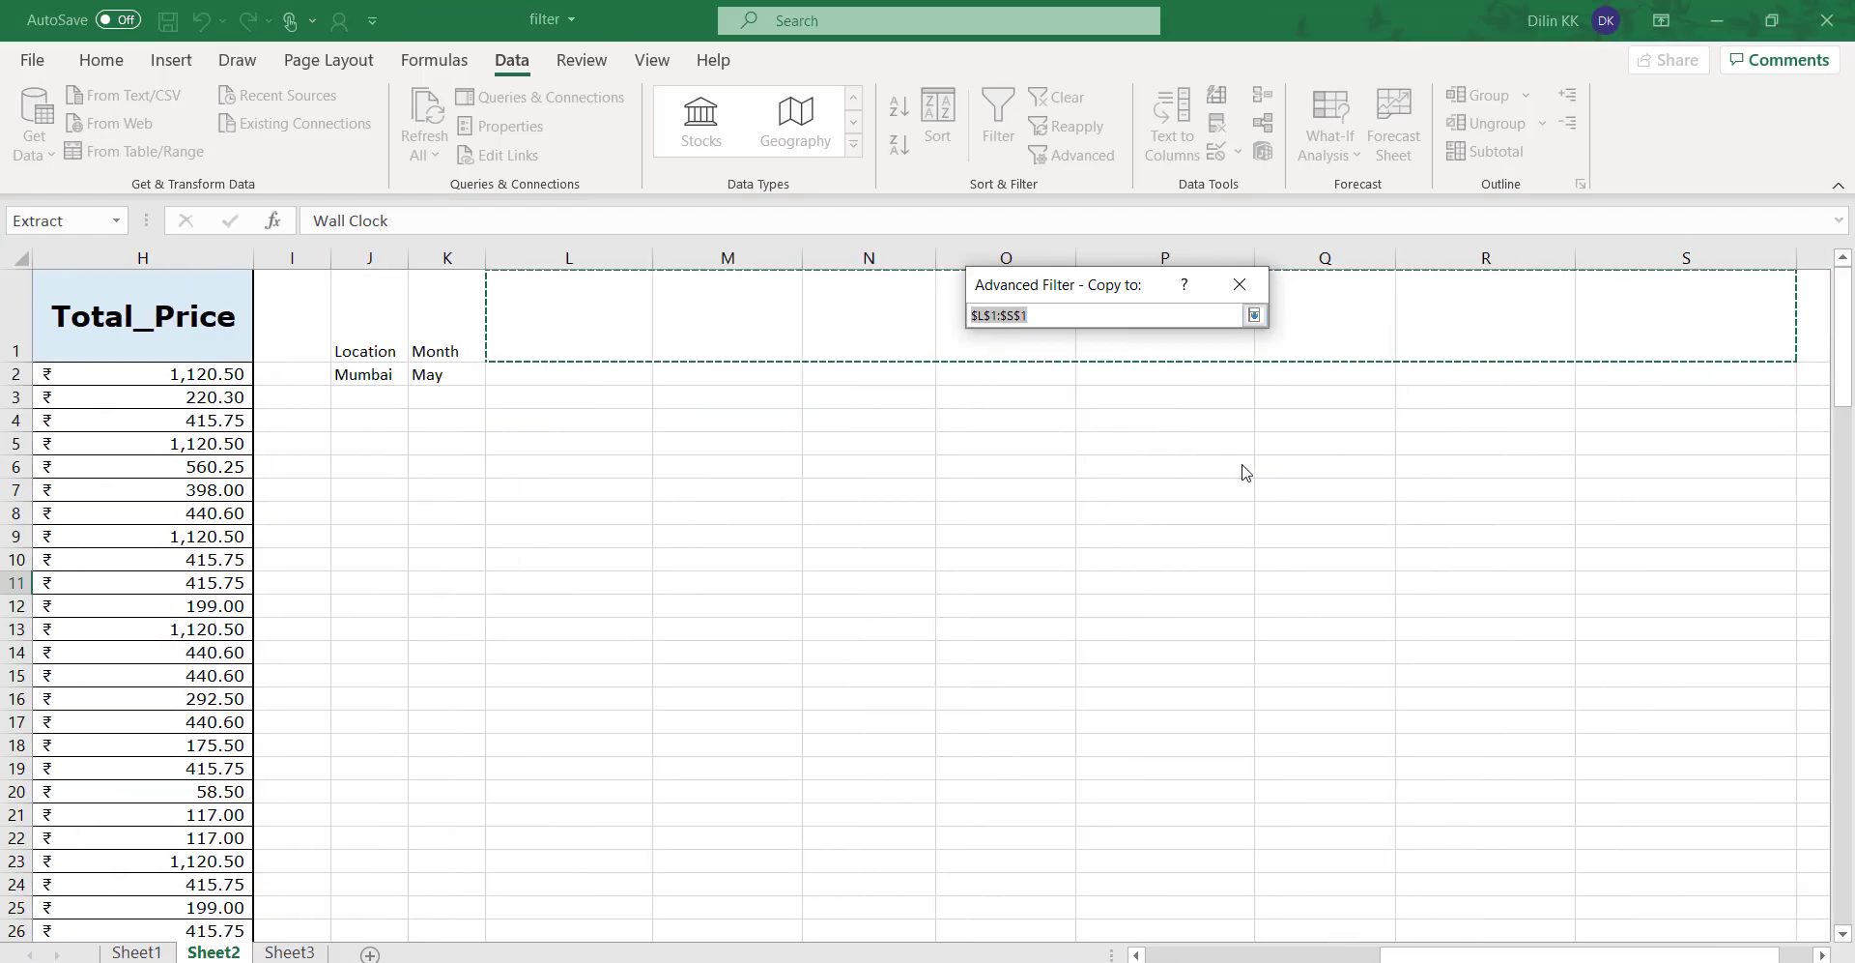
{"action": "key", "text": "BackSpace"}
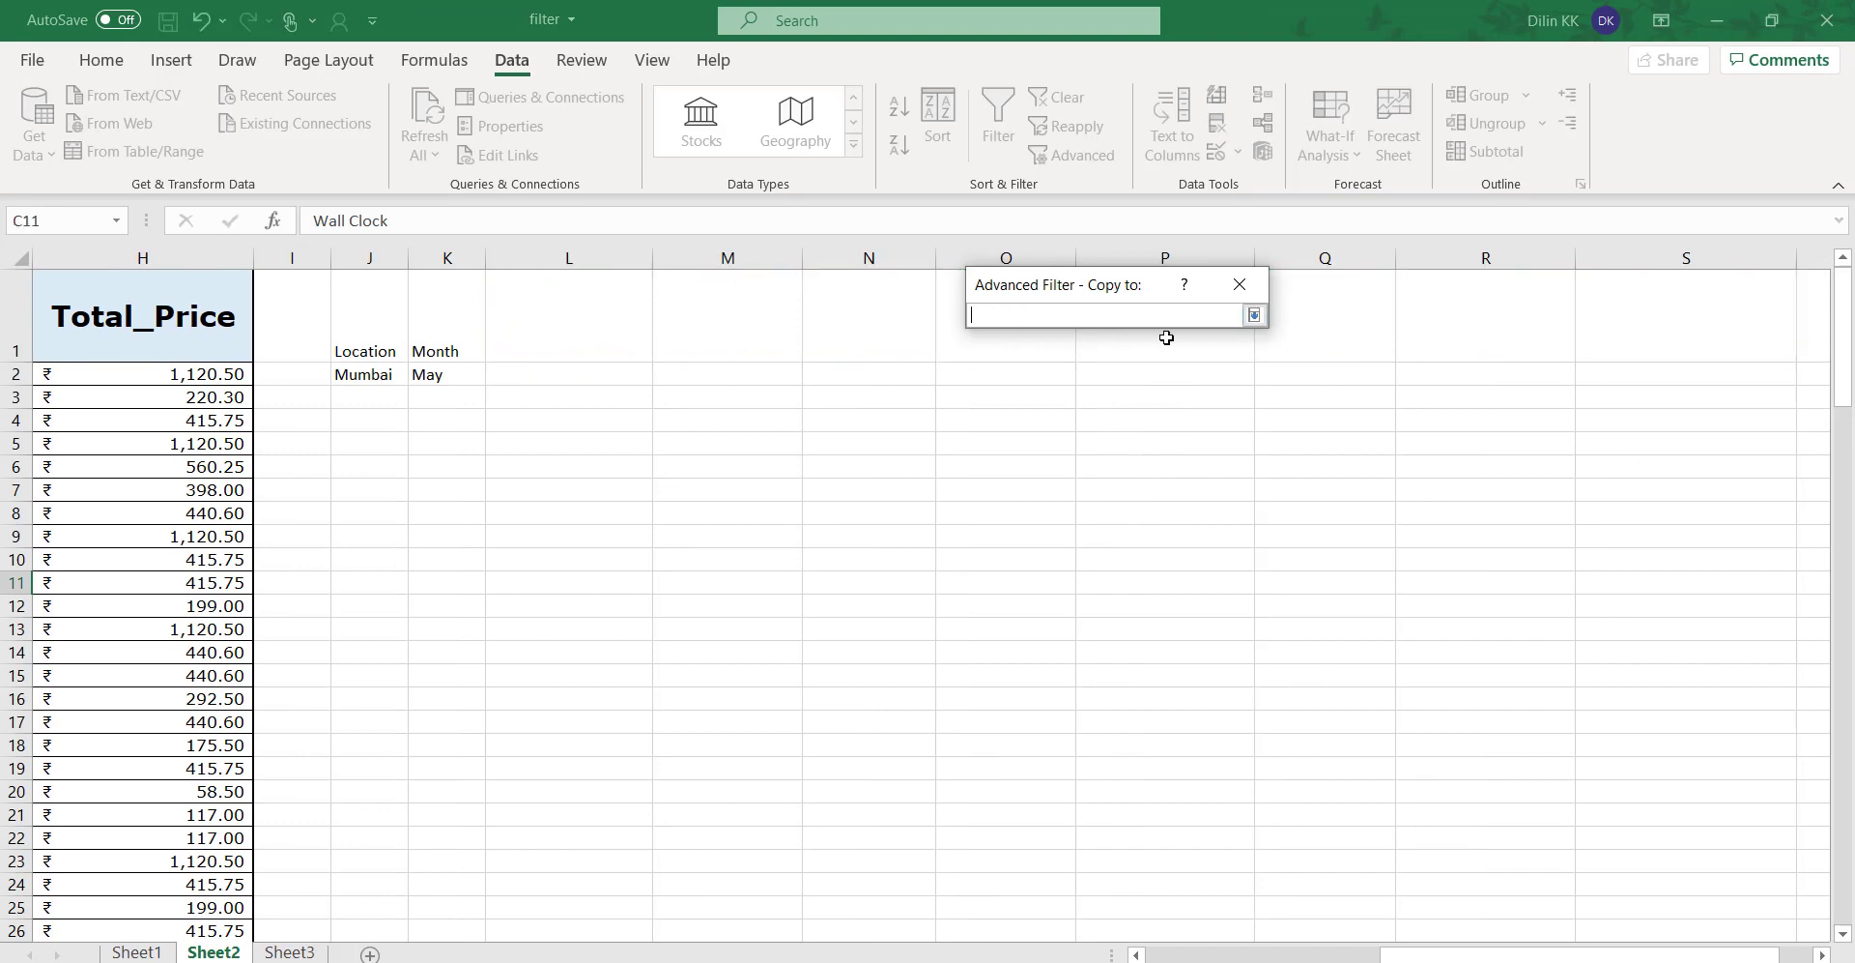
{"action": "left_click", "coordinate": [551, 309]}
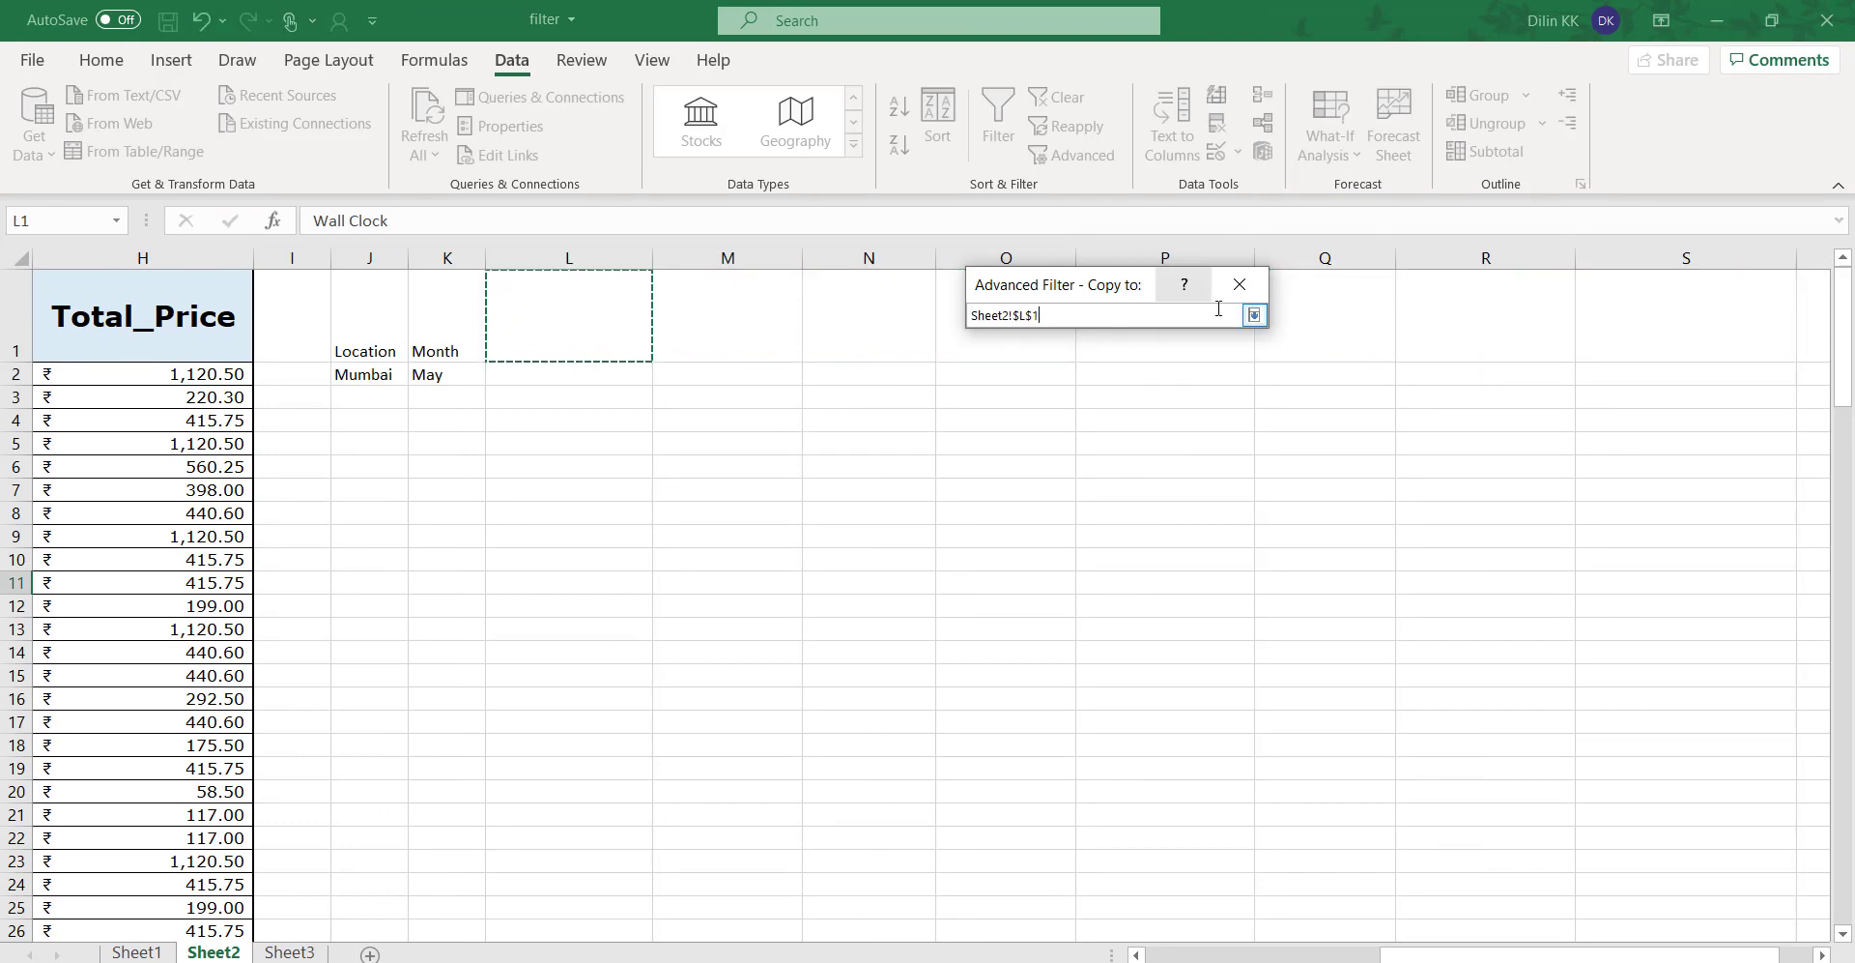
{"action": "left_click", "coordinate": [1253, 315]}
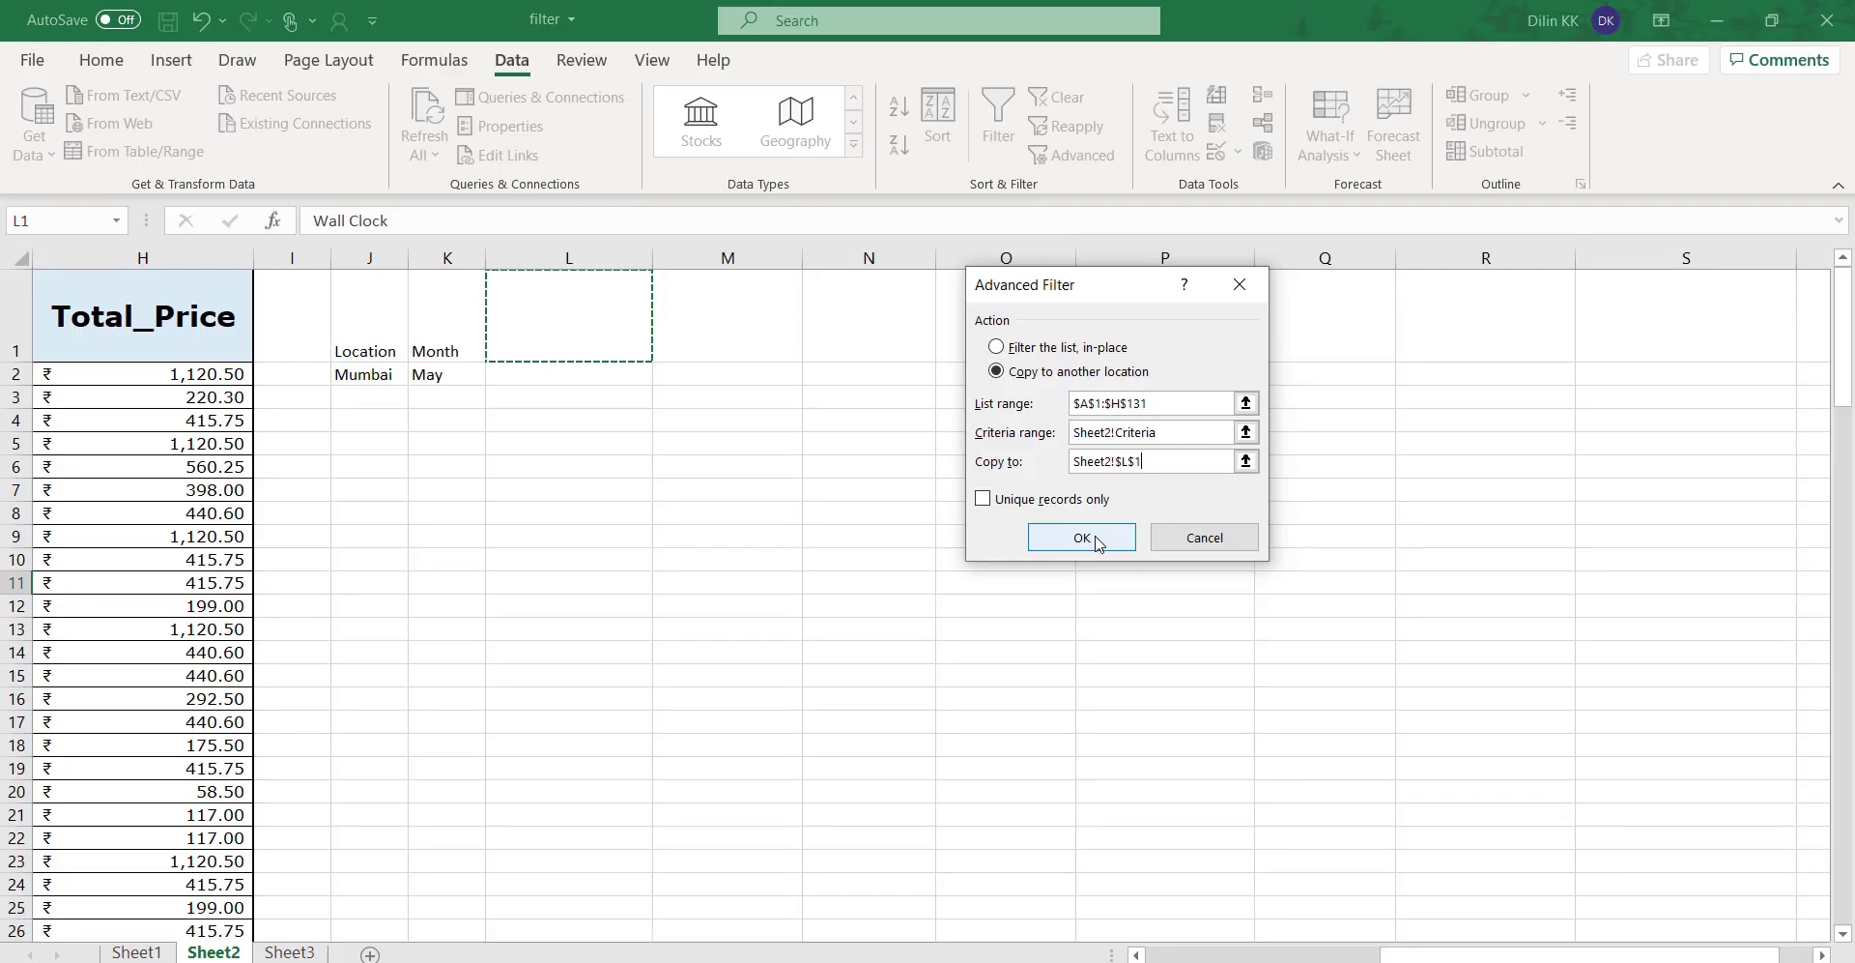
{"action": "left_click", "coordinate": [644, 841]}
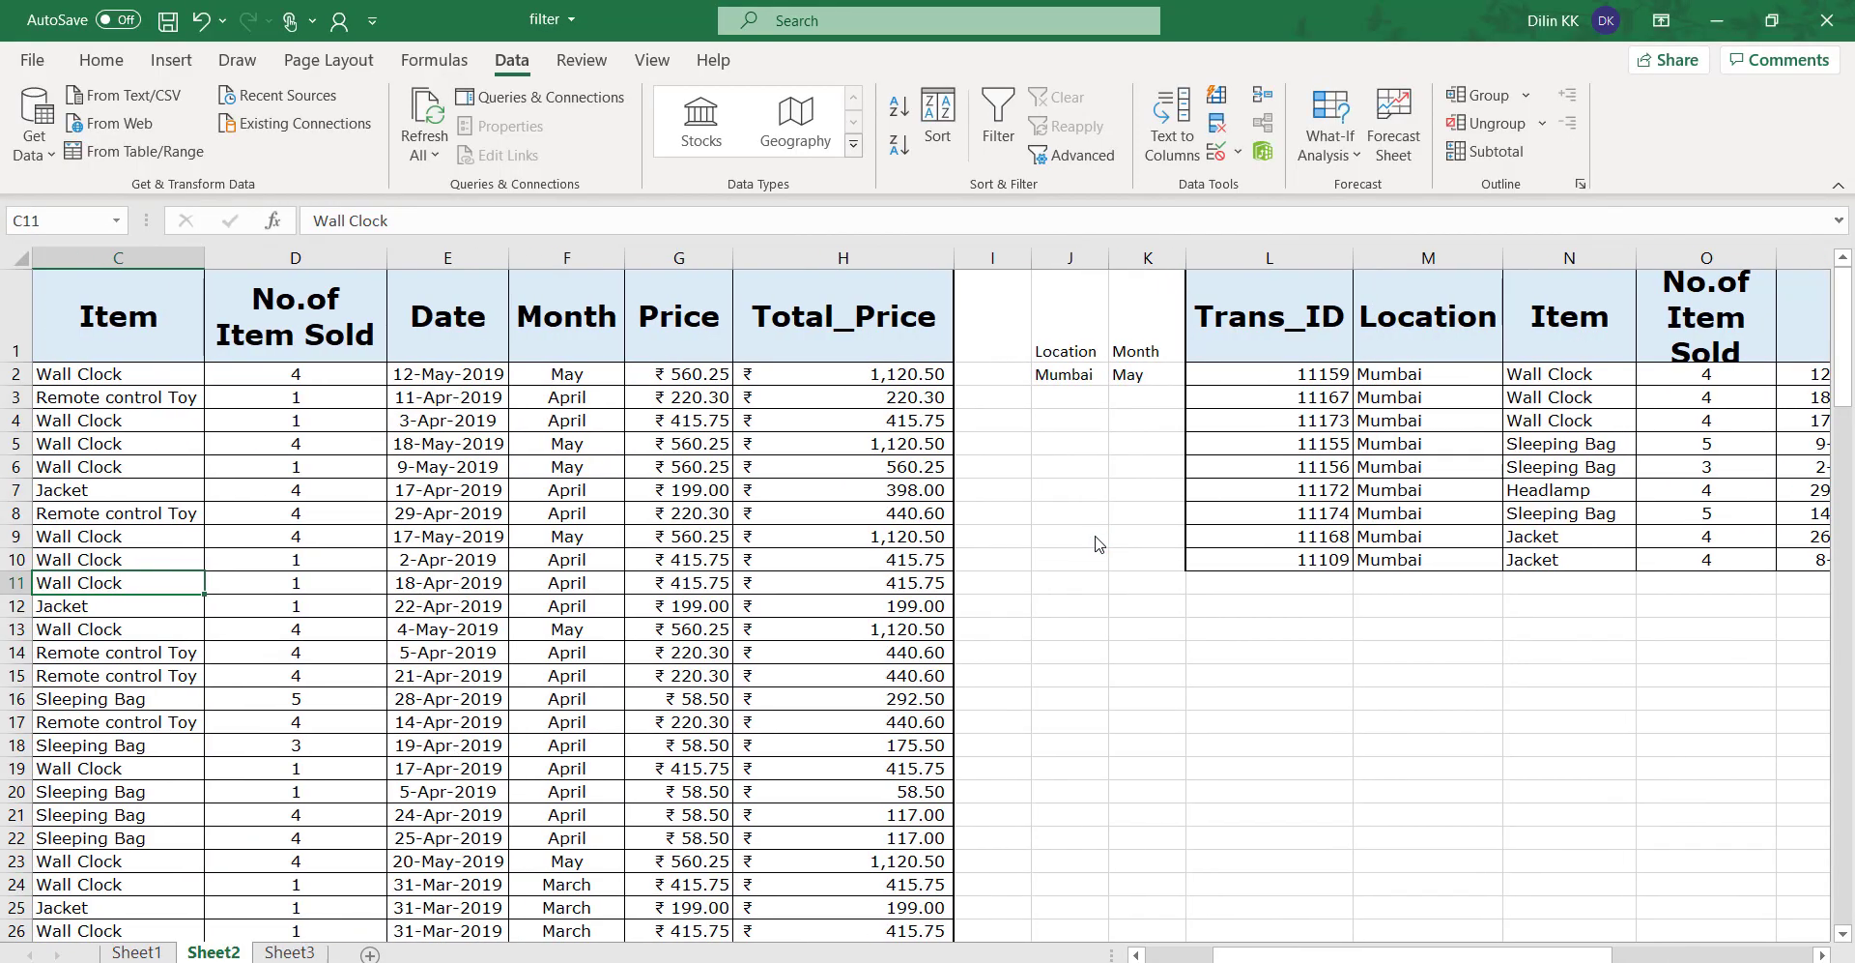
{"action": "left_click_drag", "start_coordinate": [1431, 954], "coordinate": [1628, 920]}
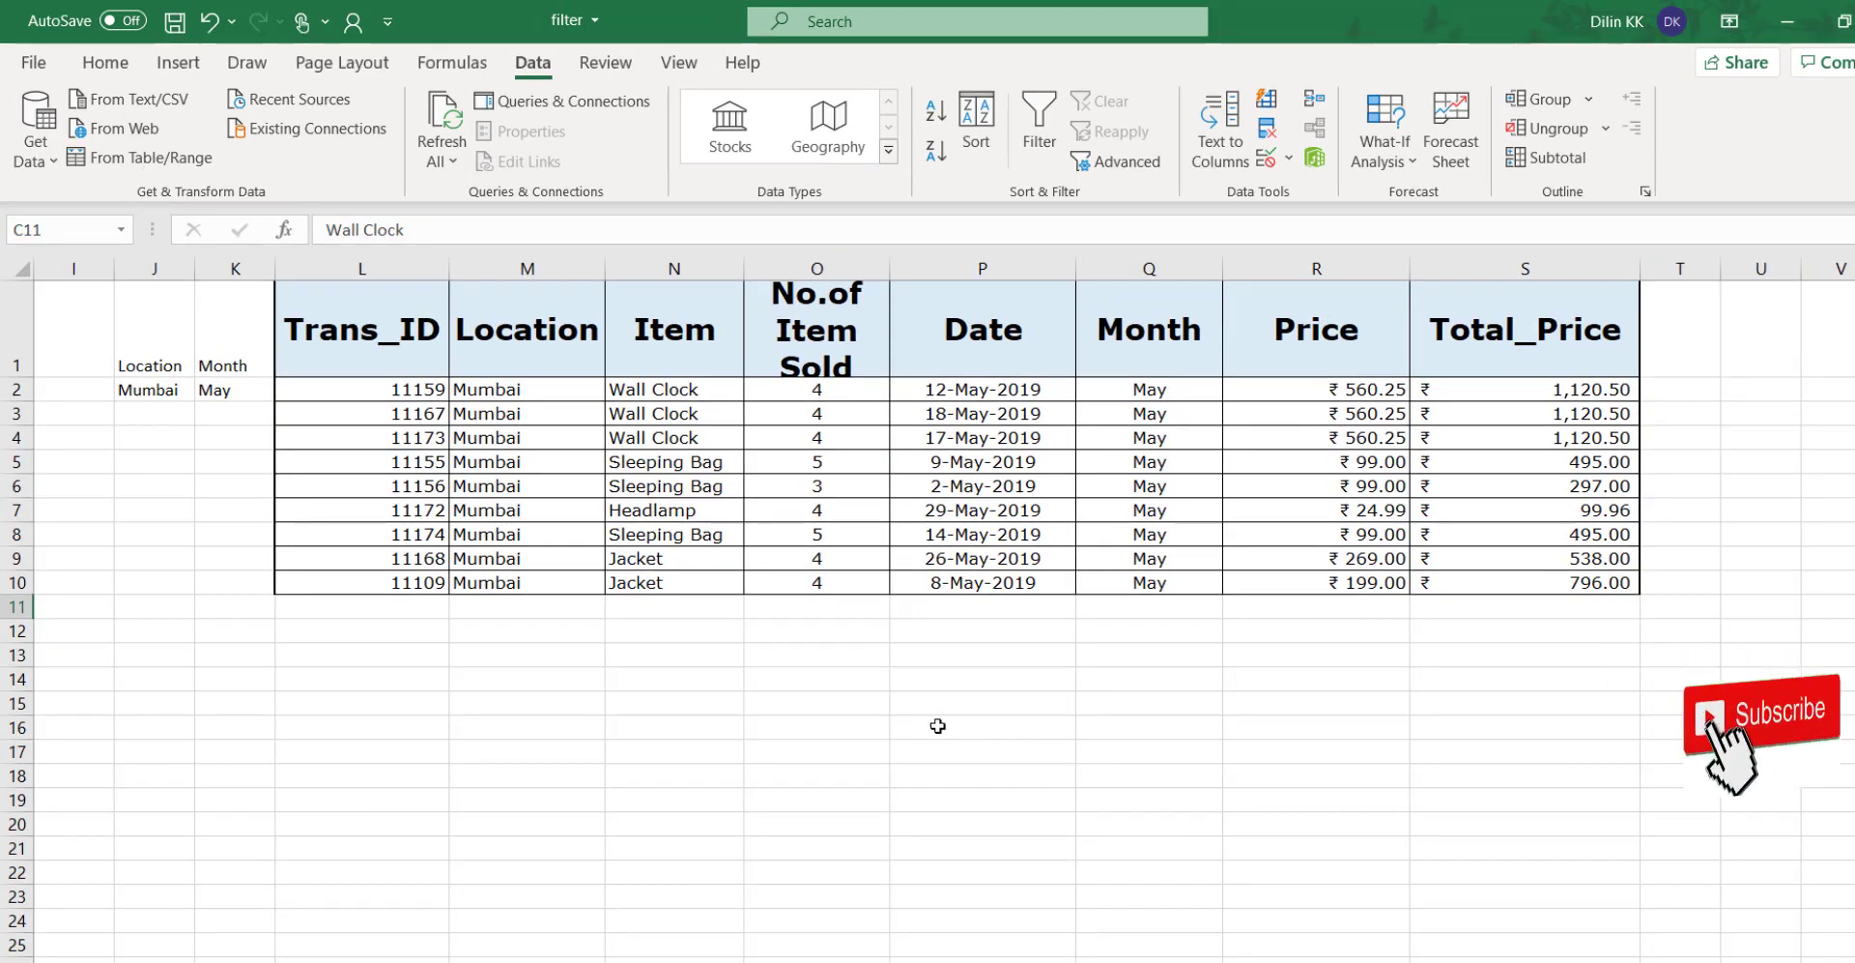
{"action": "left_click", "coordinate": [882, 704]}
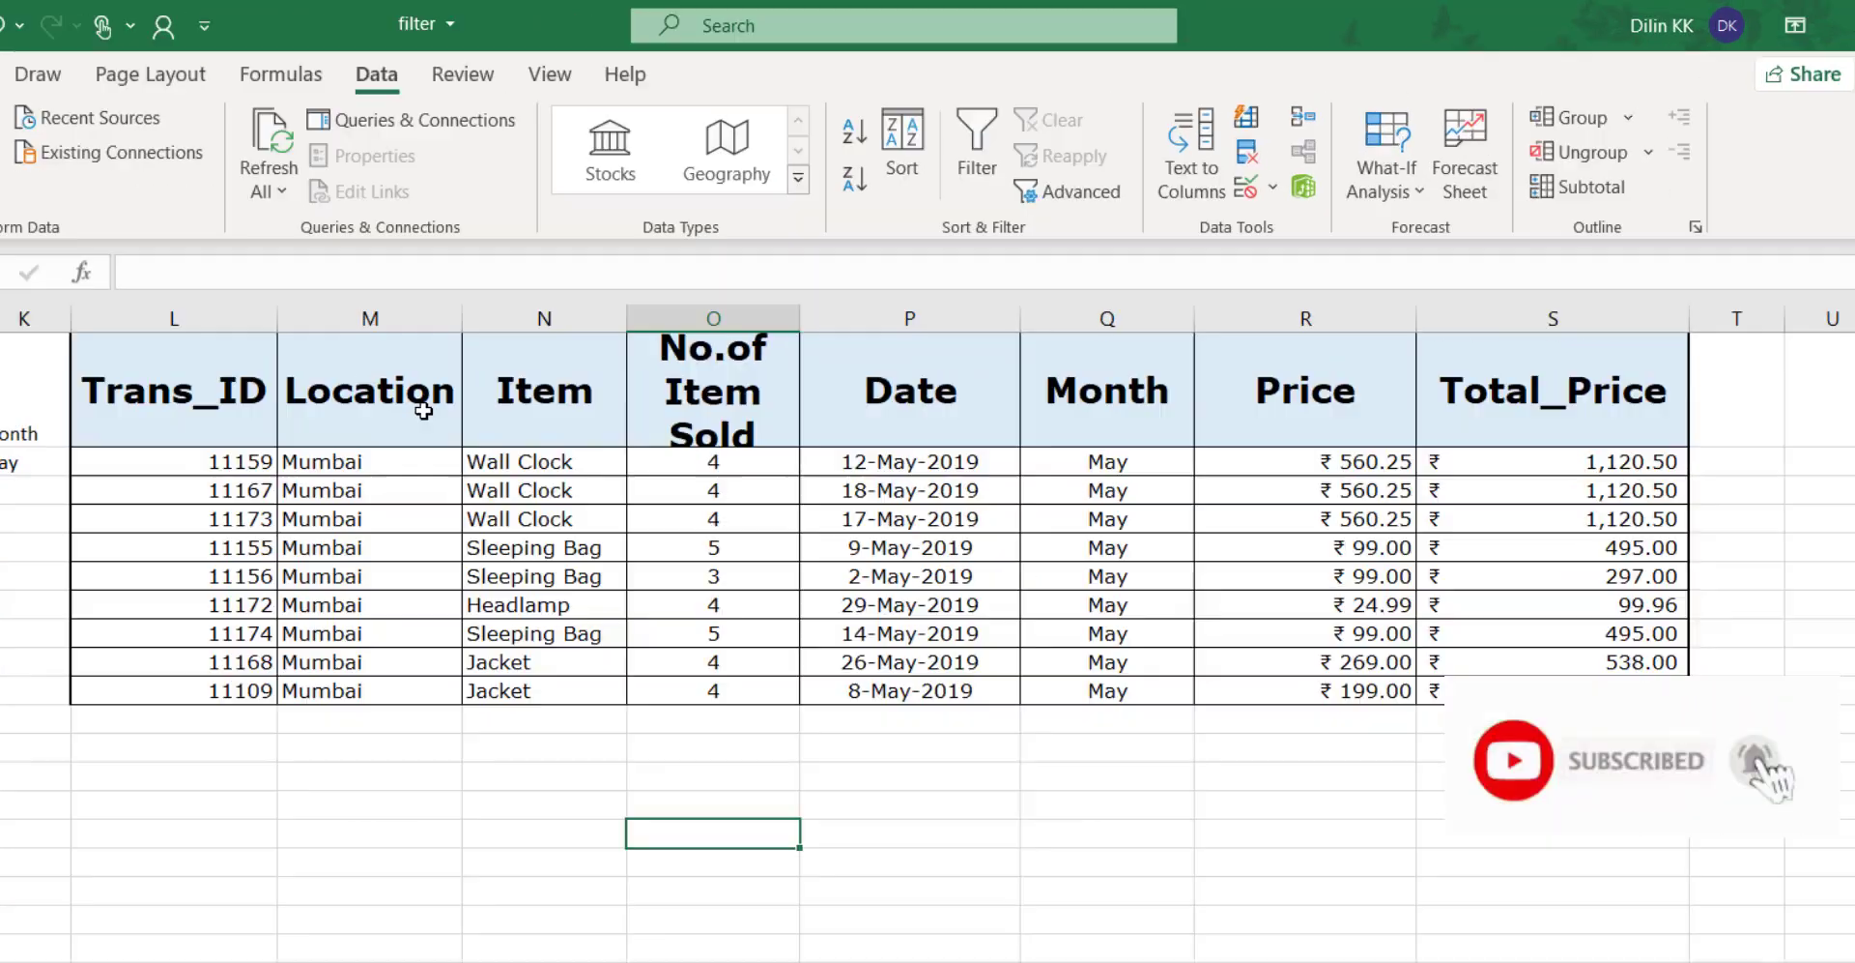